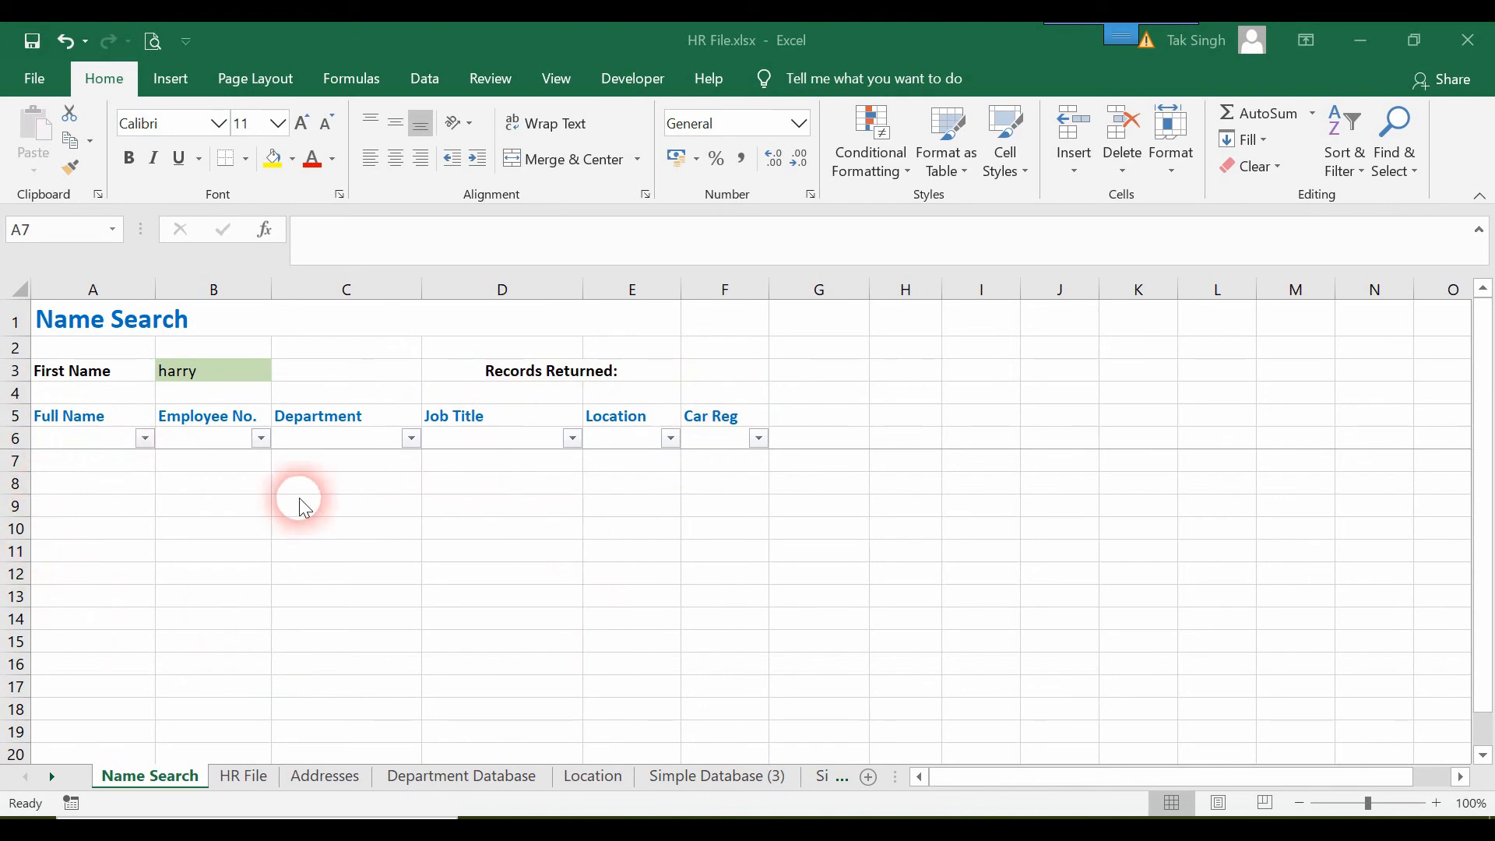
left_click(82, 469)
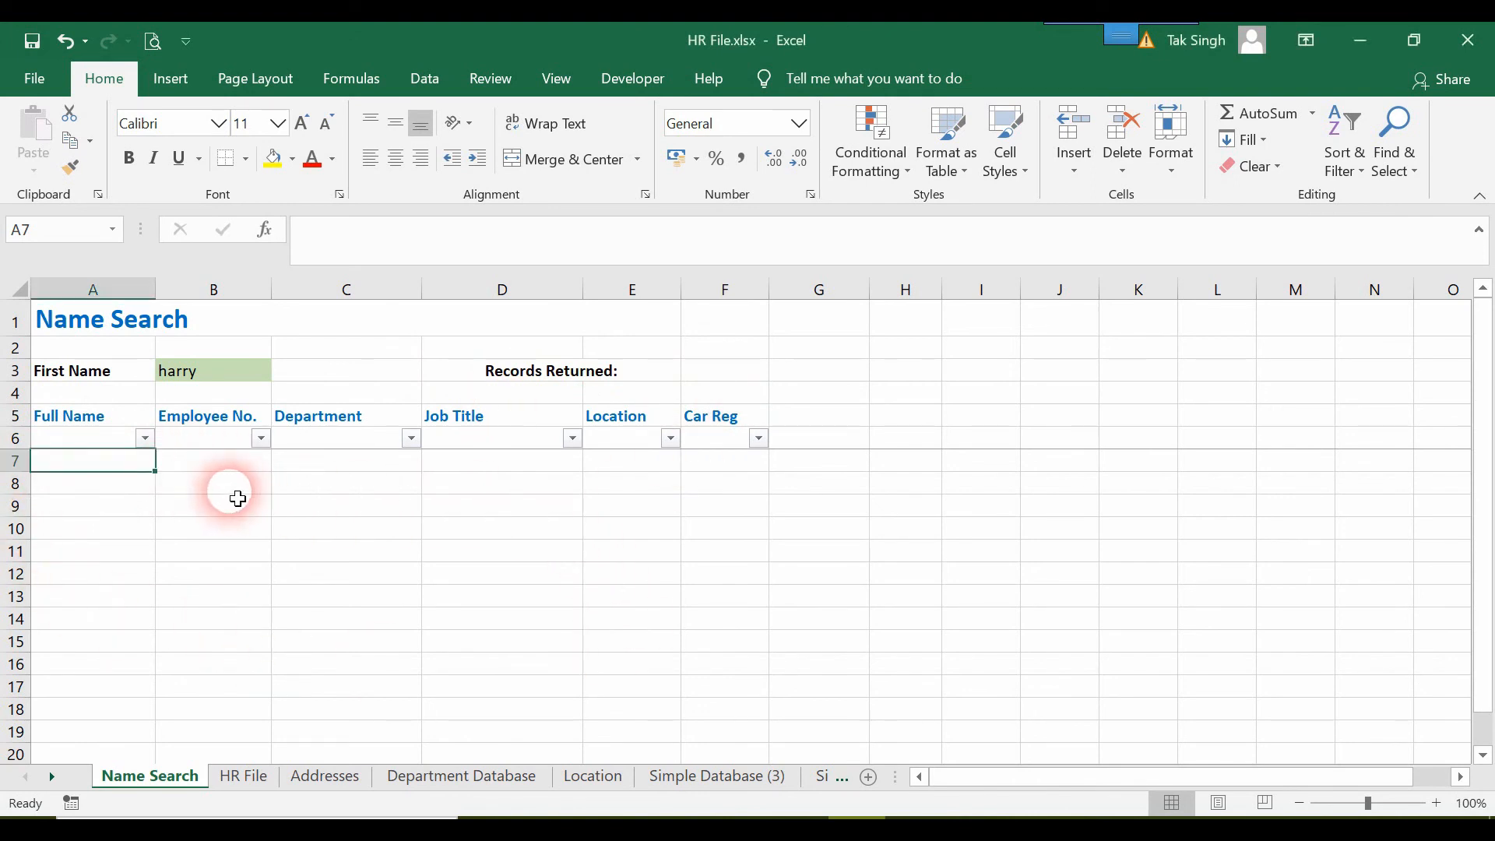
type("=")
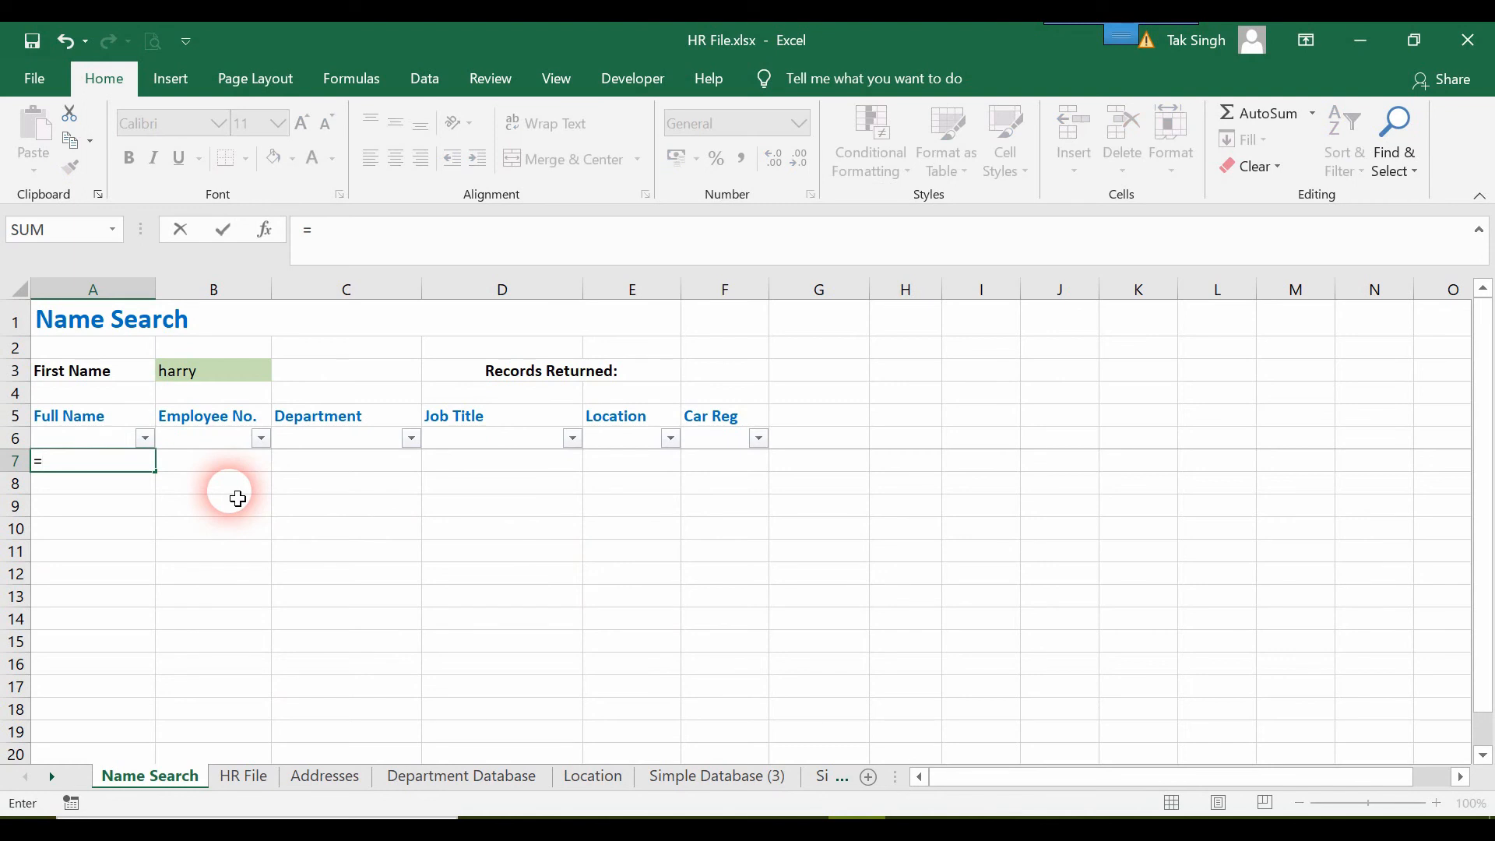
type("sma")
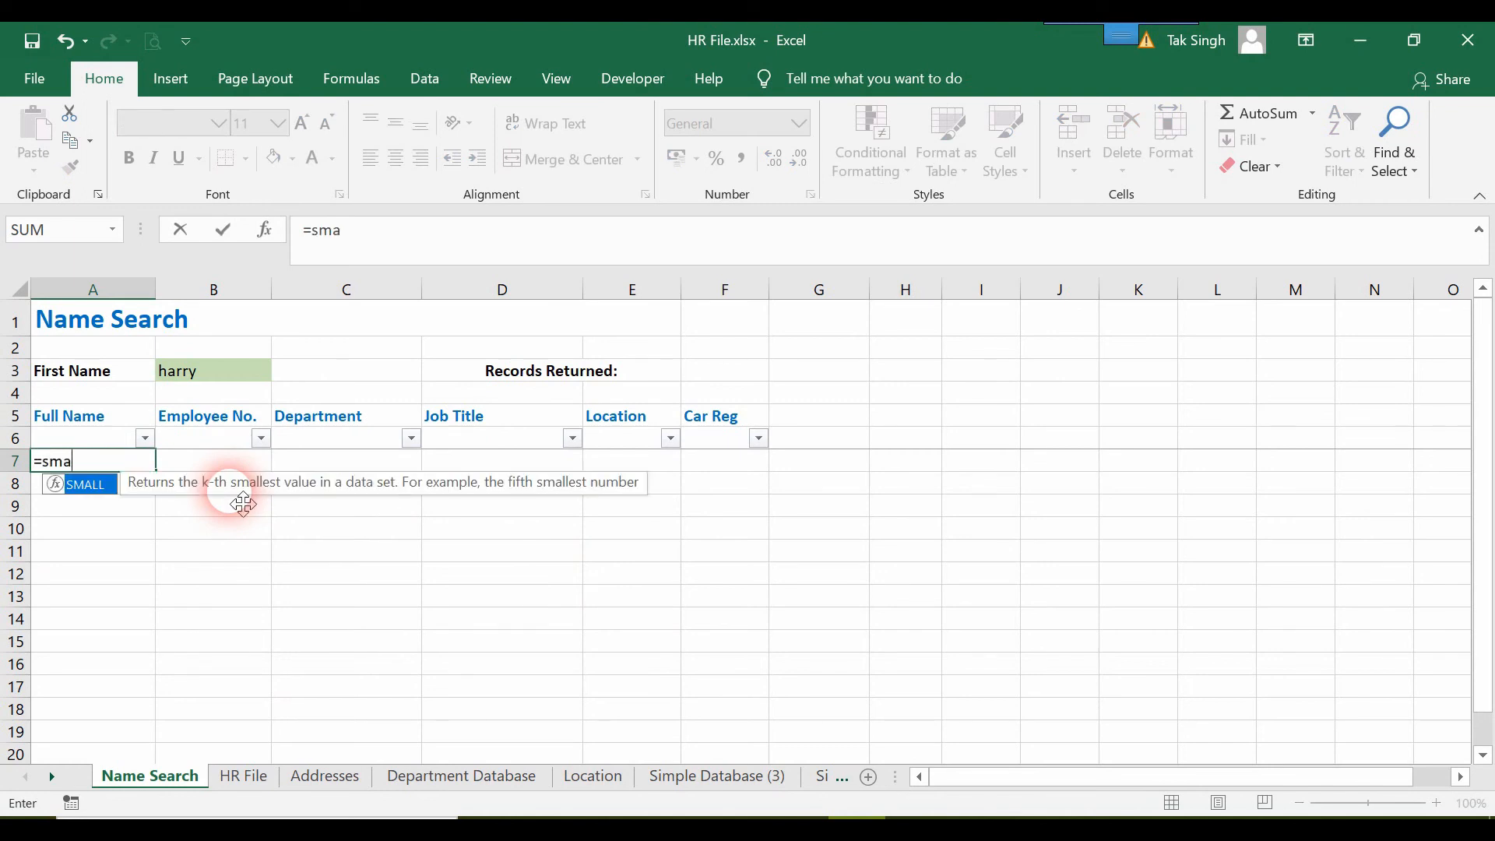
key("Return")
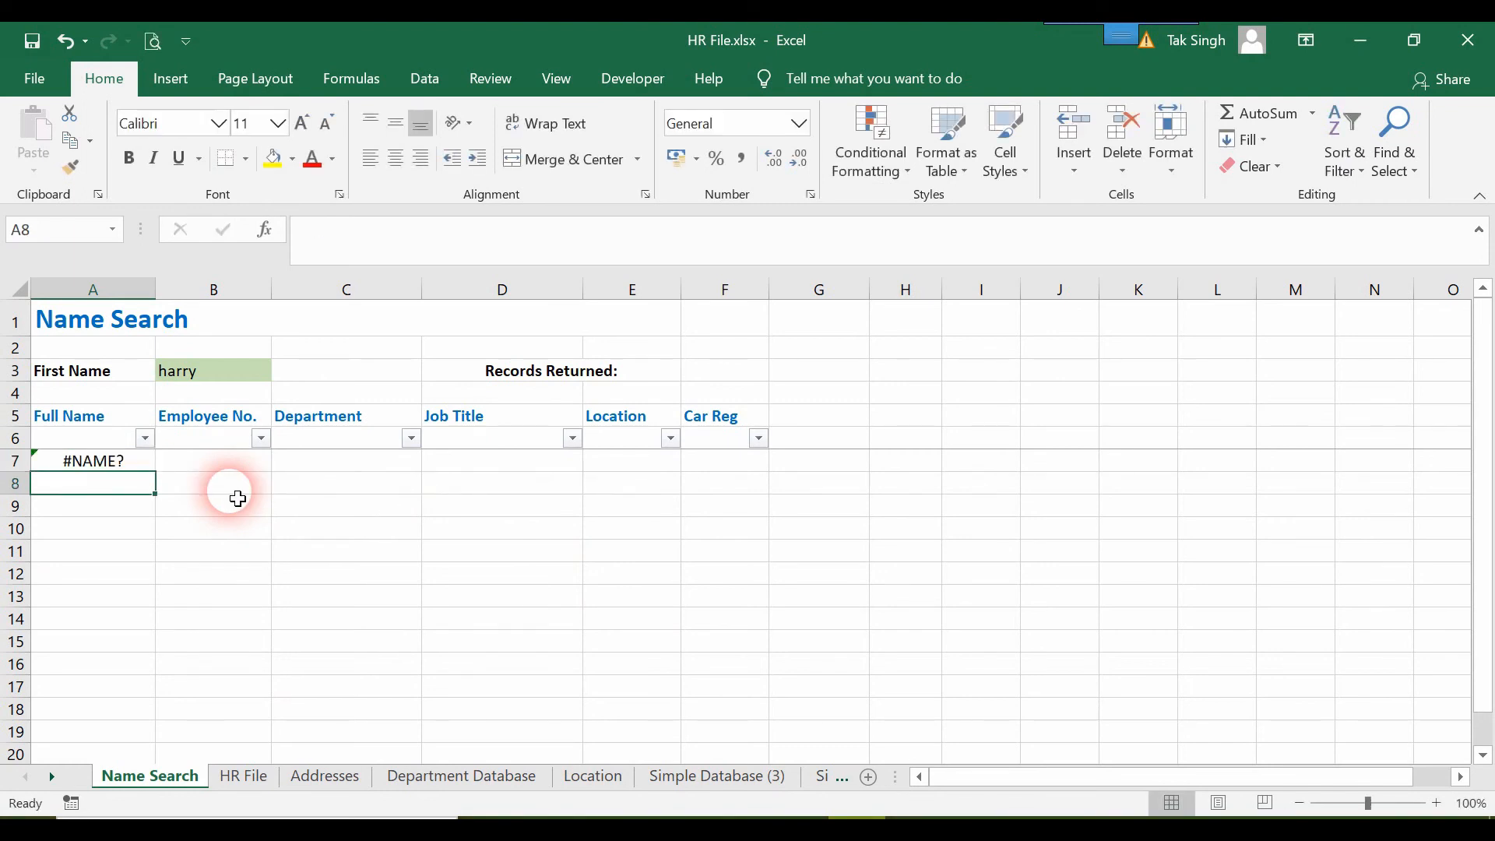
Start a SMALL formula with a nested IF in A7, using HR File range A1:I201 for the logical test.
key("Up")
type("=sm")
key("Tab")
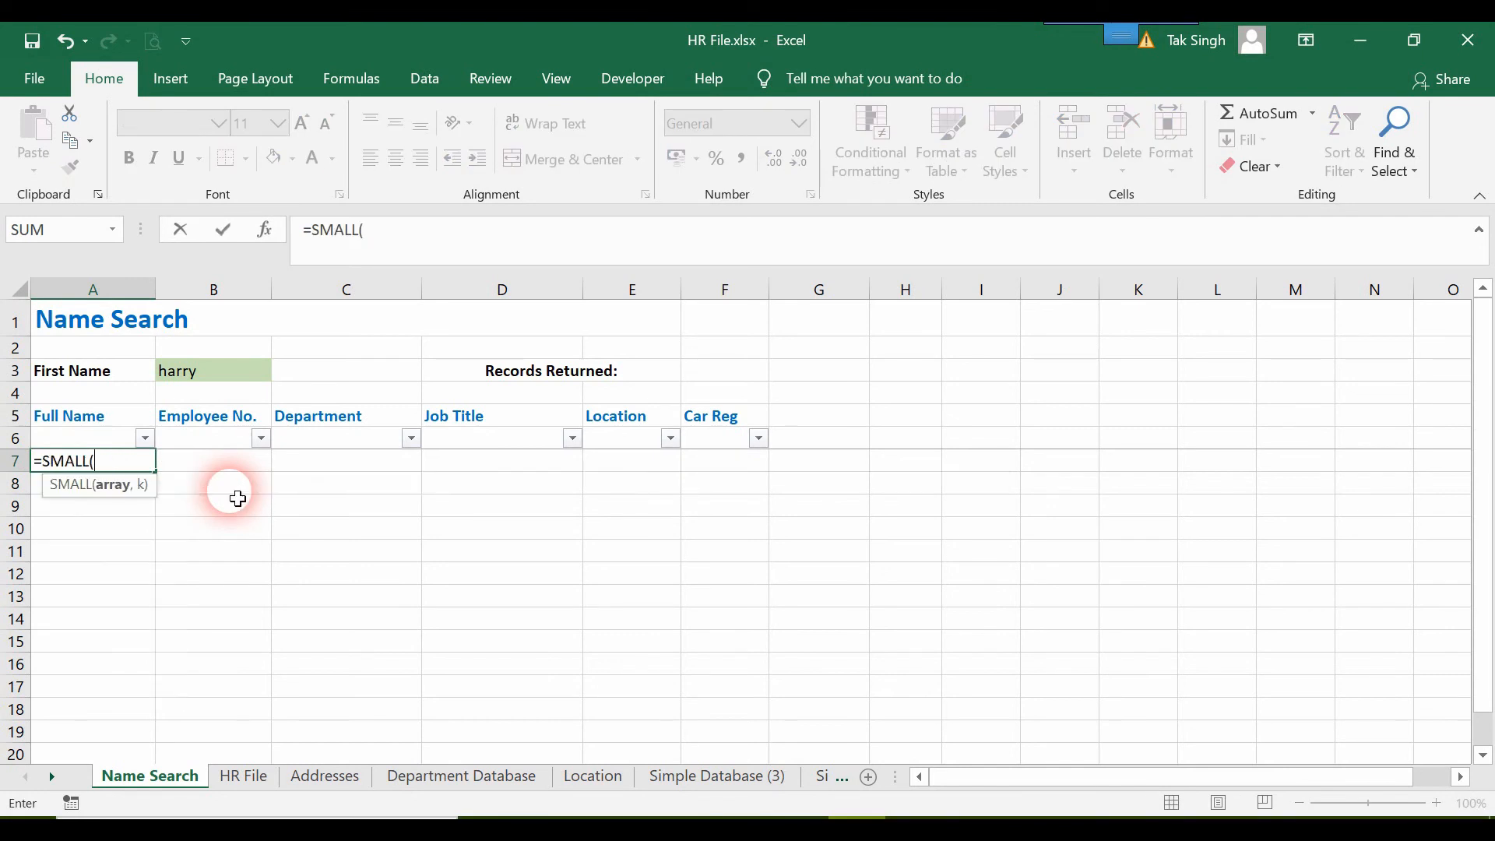
type("if")
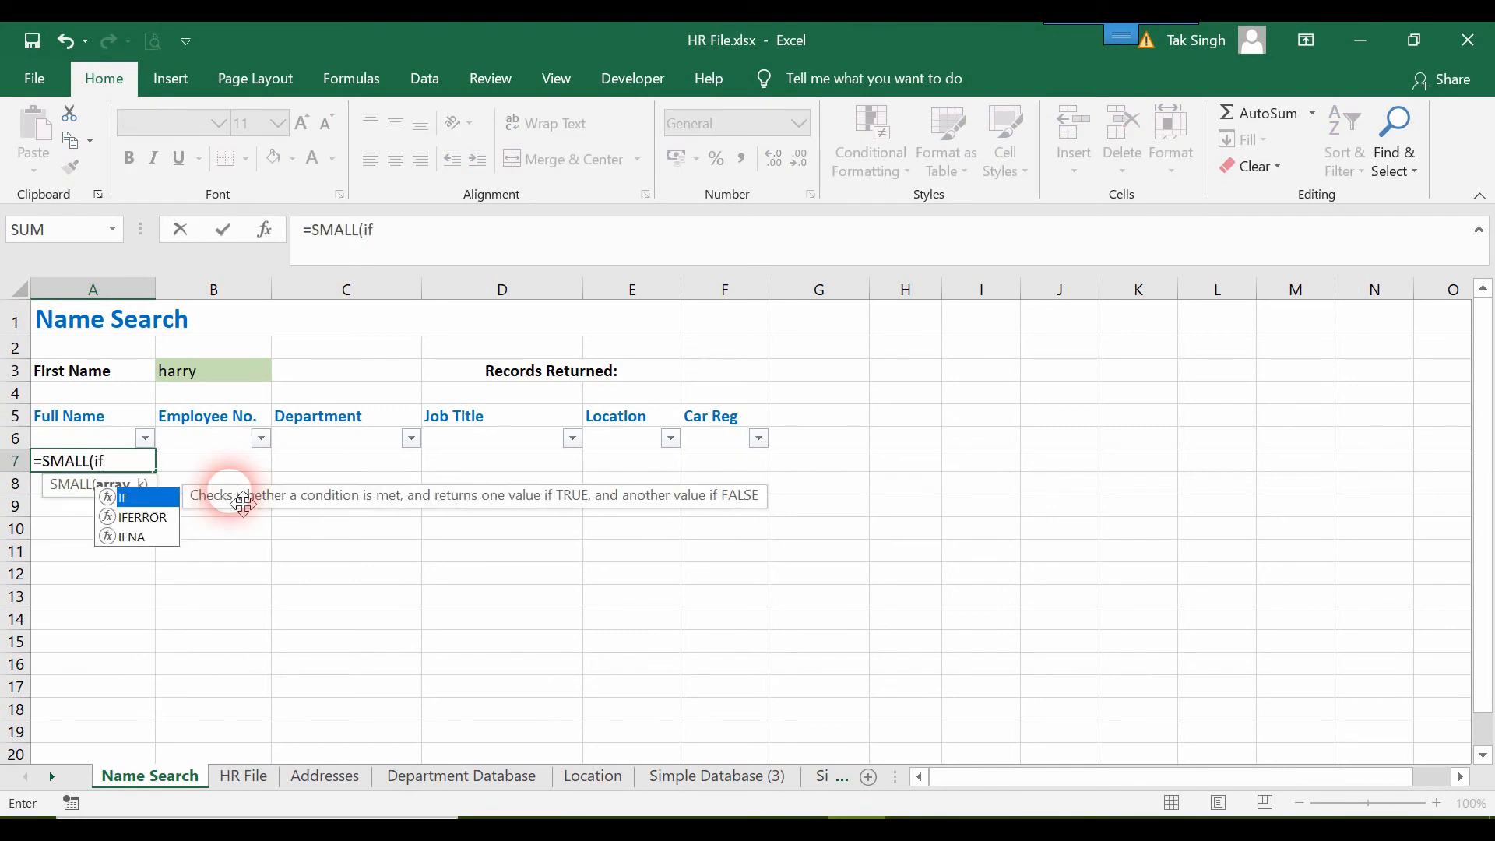
key("Tab")
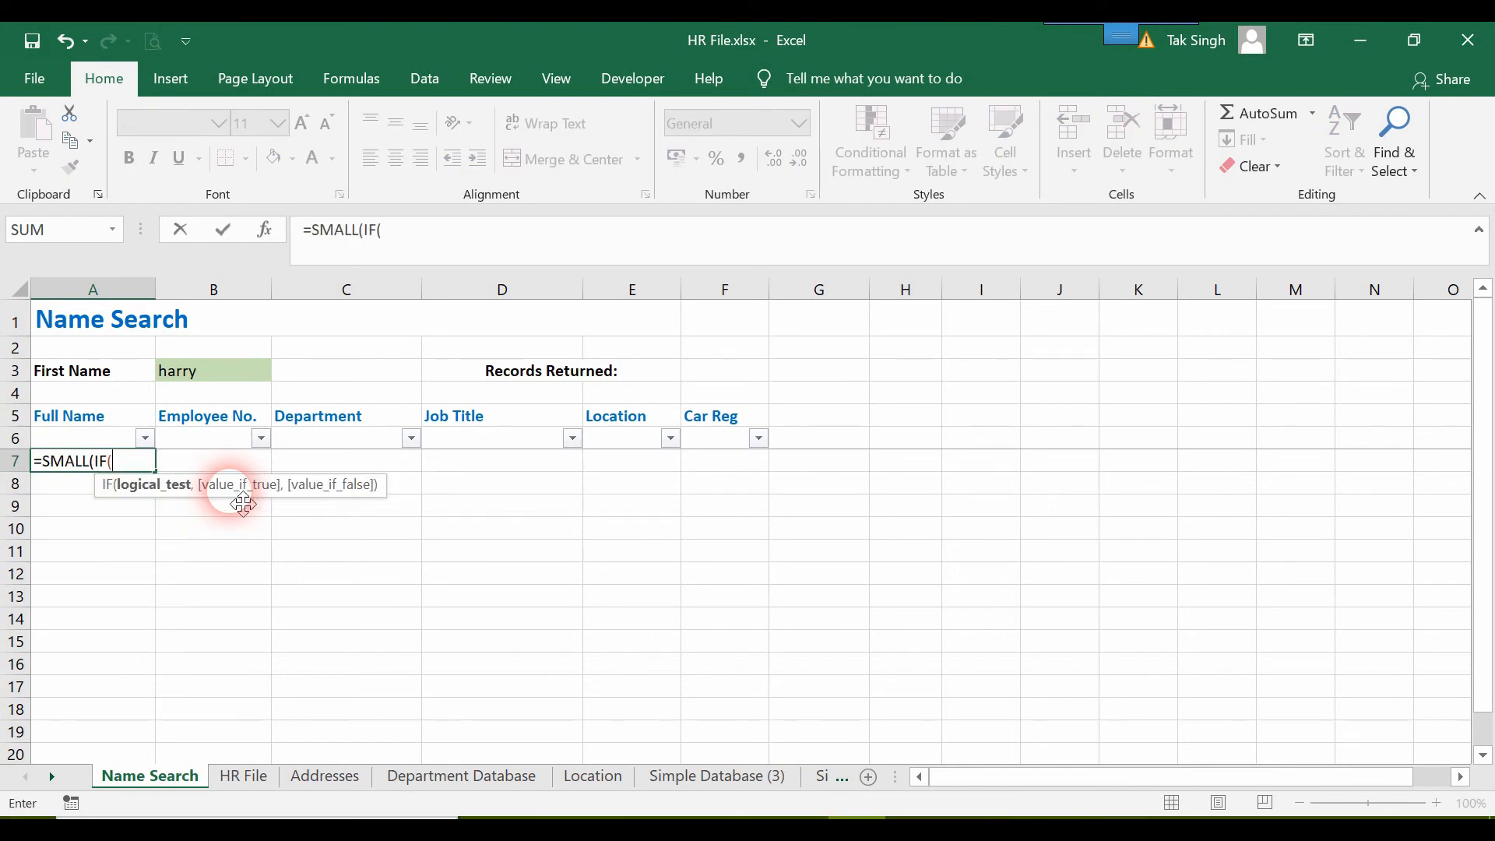
left_click(244, 774)
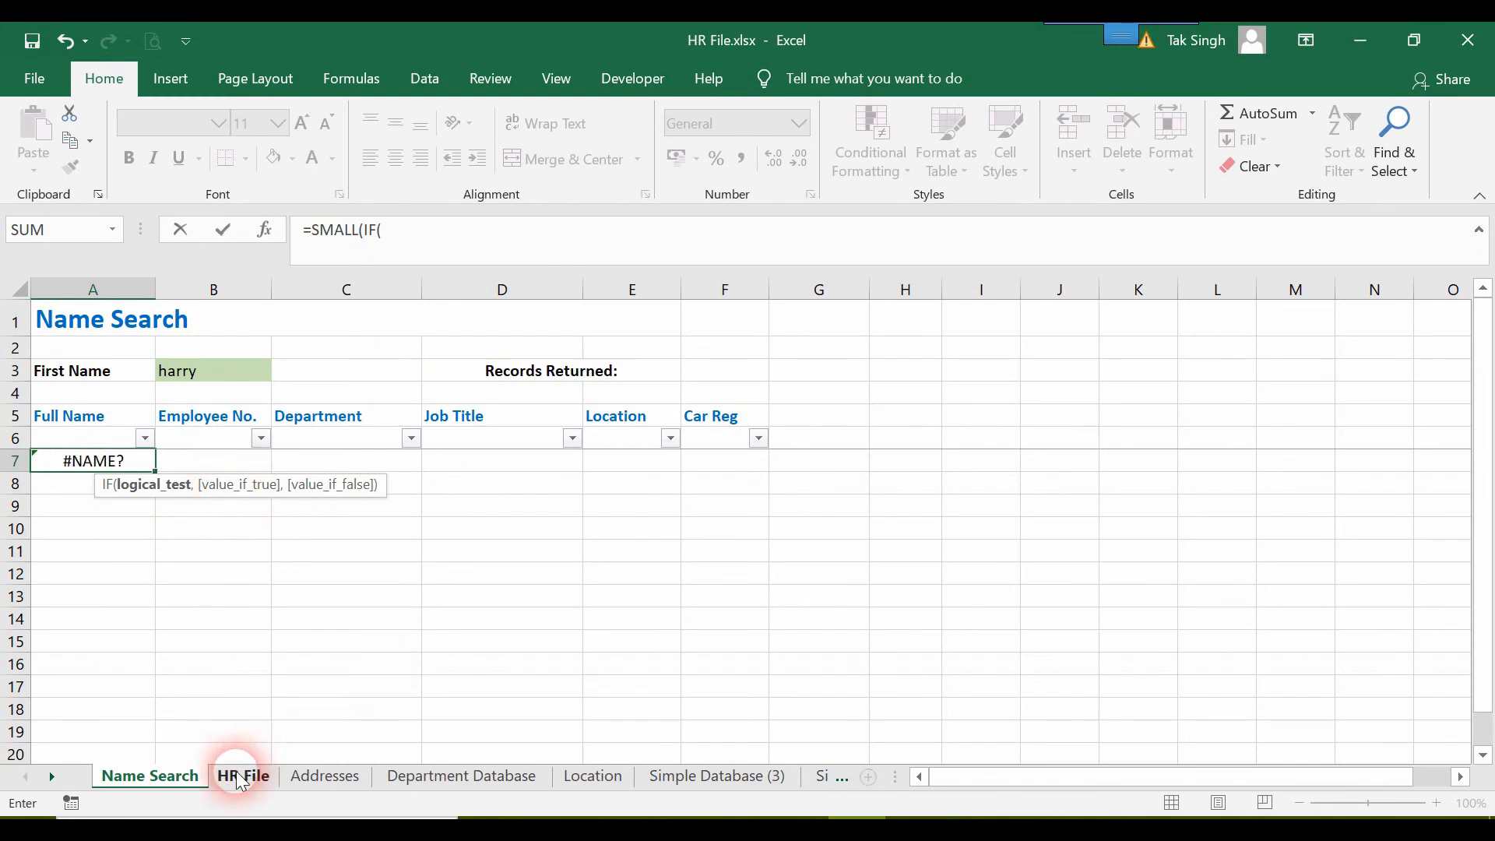
left_click(84, 320)
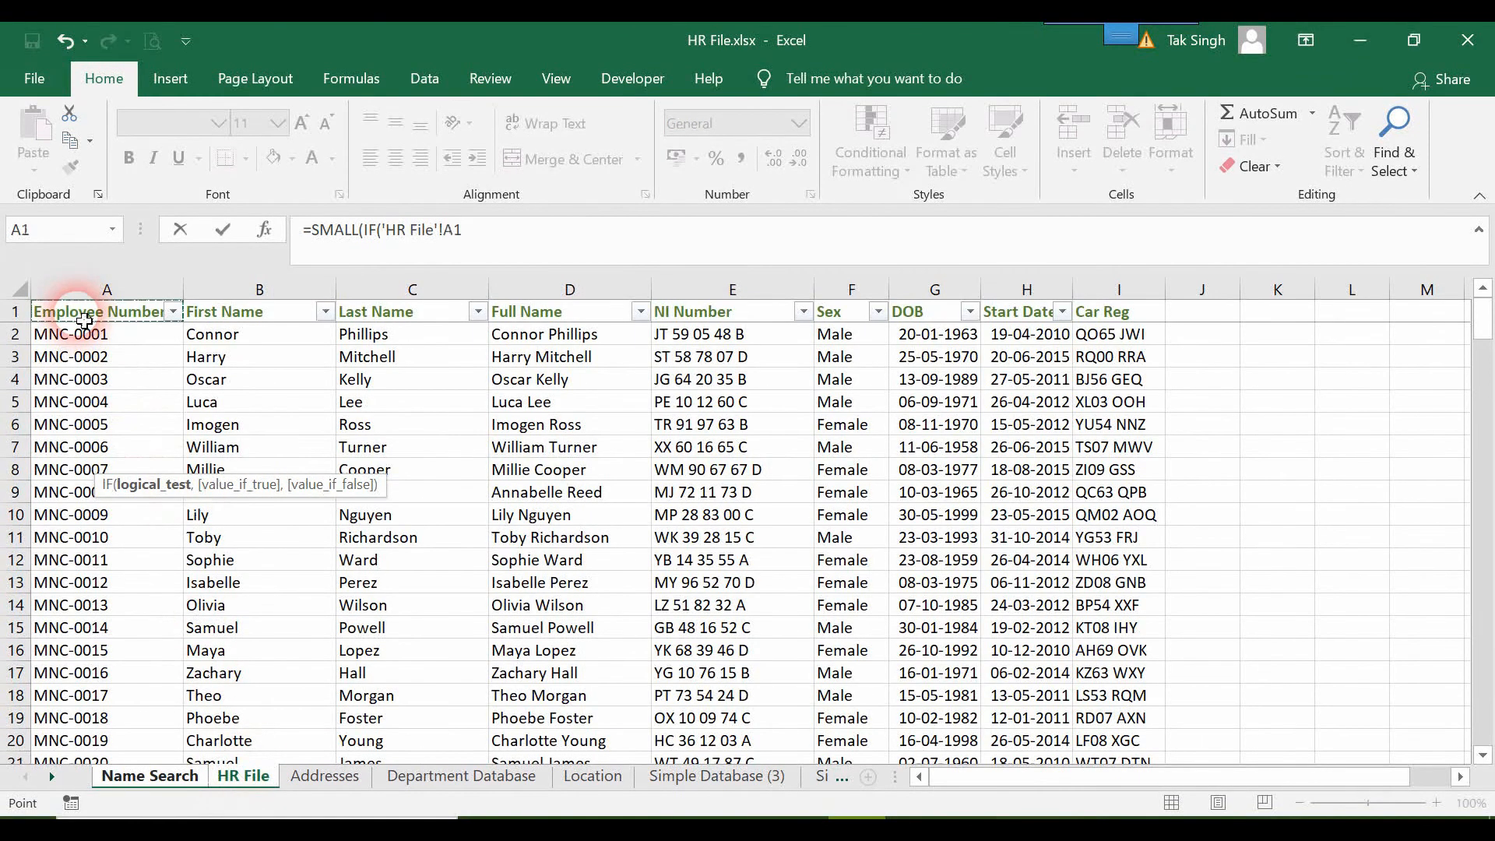
key("ctrl+shift+Right")
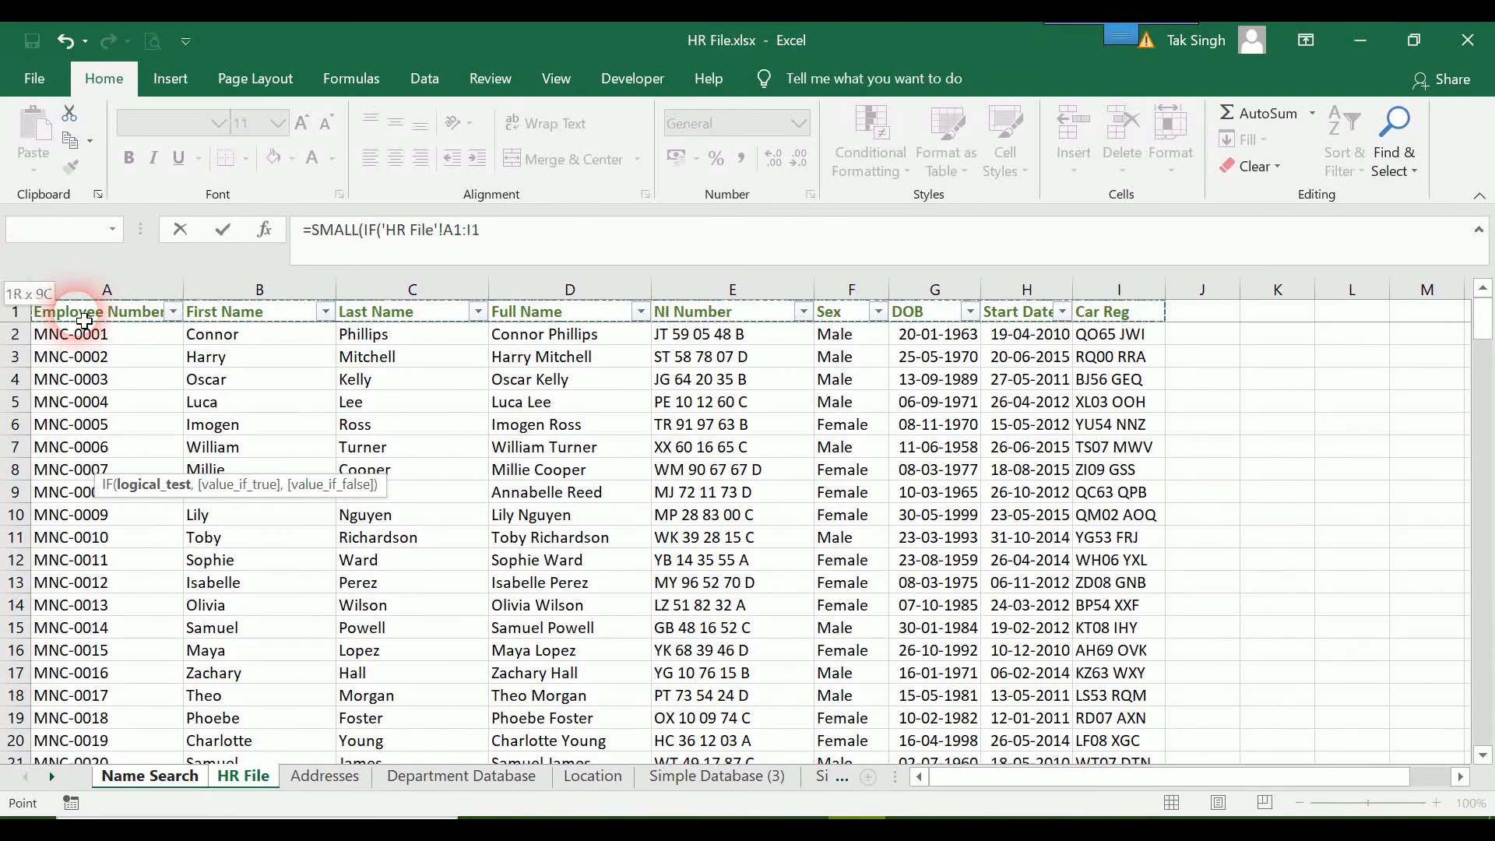
key("ctrl+shift+Down")
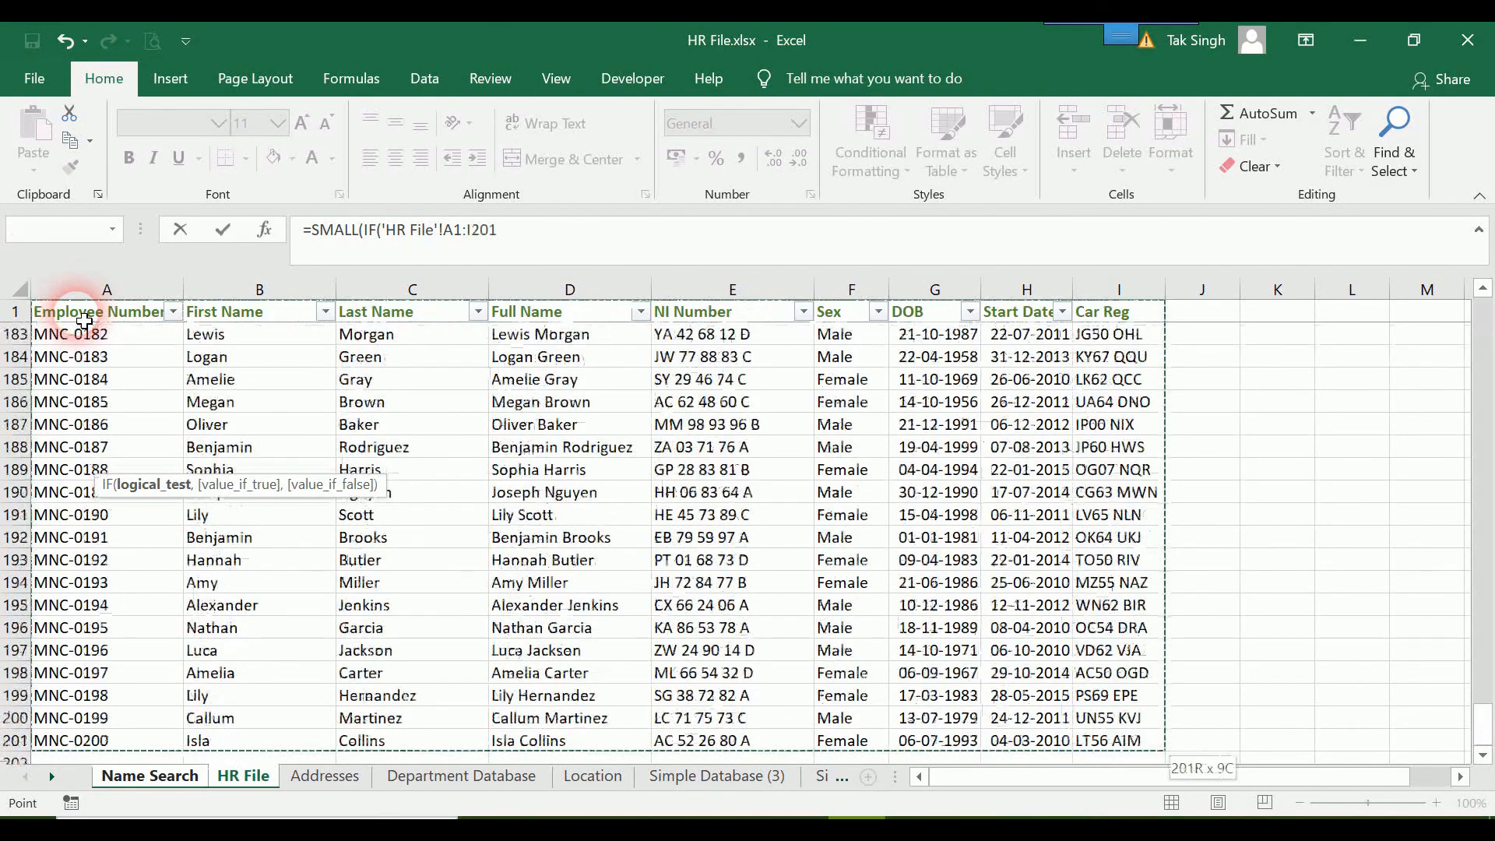
Make the HR File range in the IF test absolute as $A$1:$I$201.
left_click(580, 238)
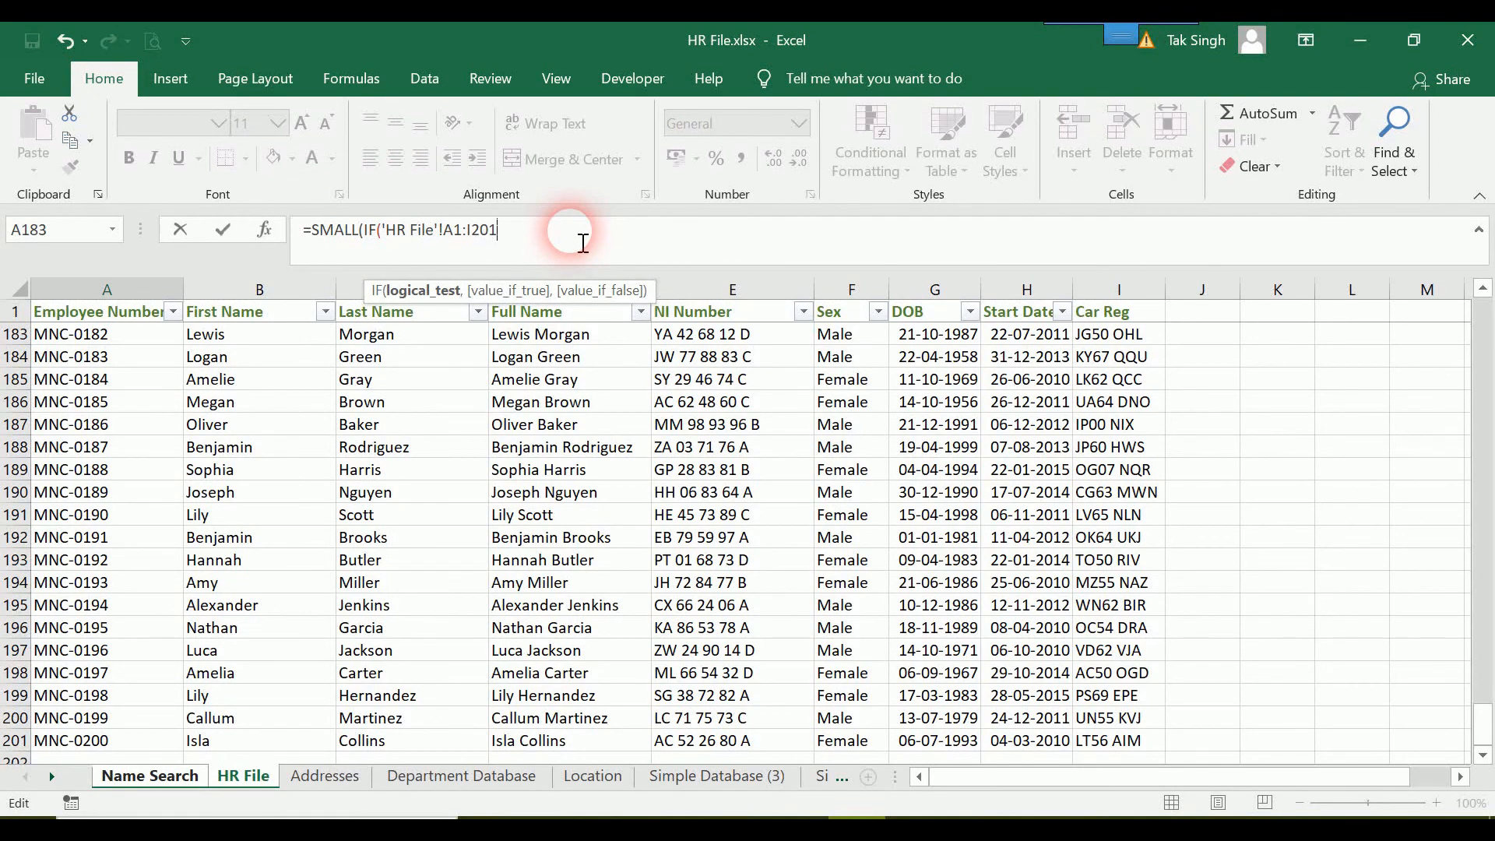
key("F4")
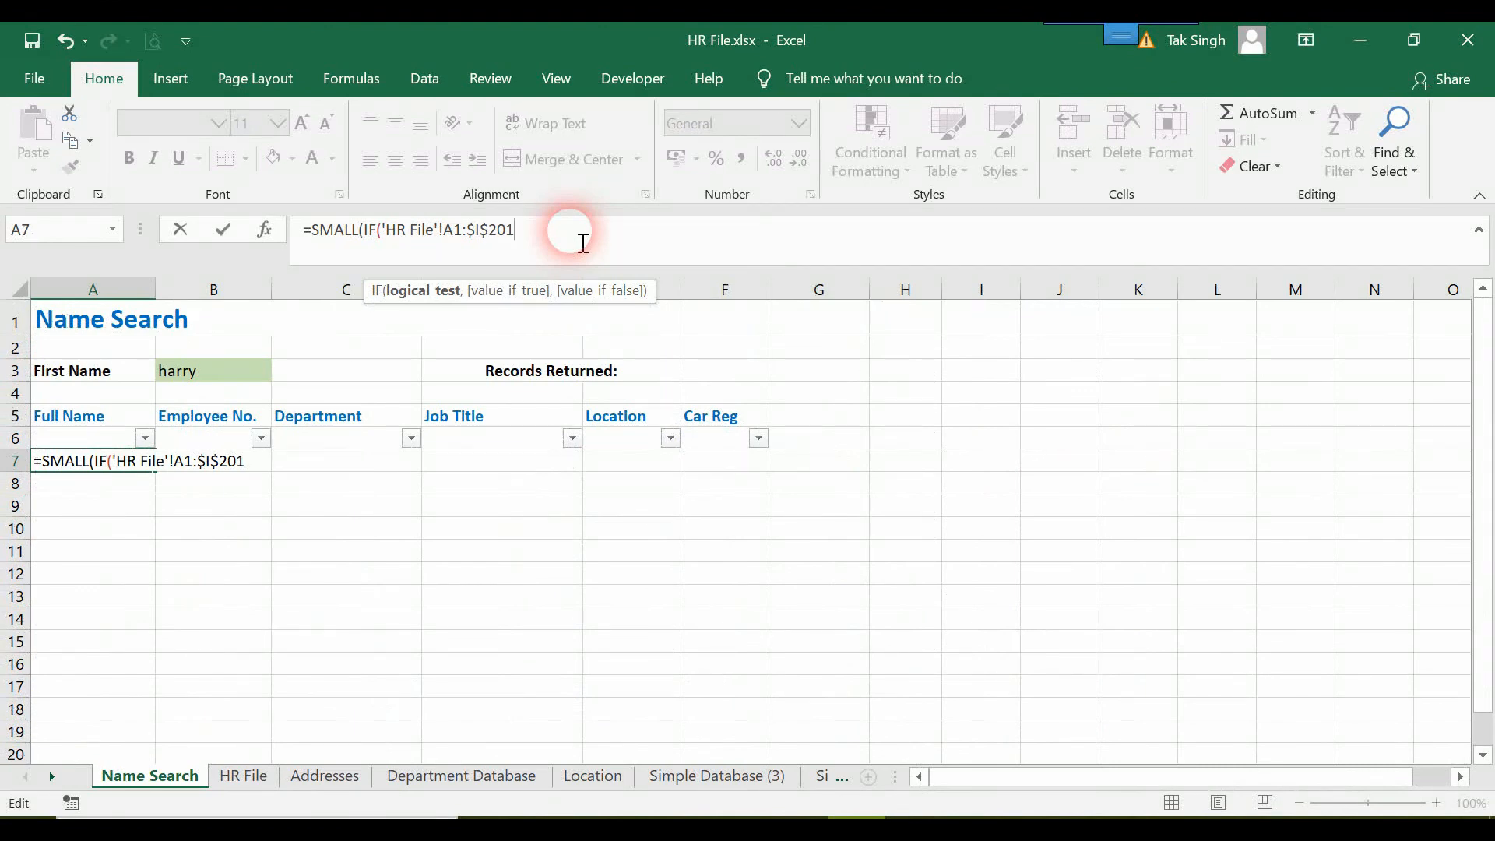
left_click(461, 229)
key("F4")
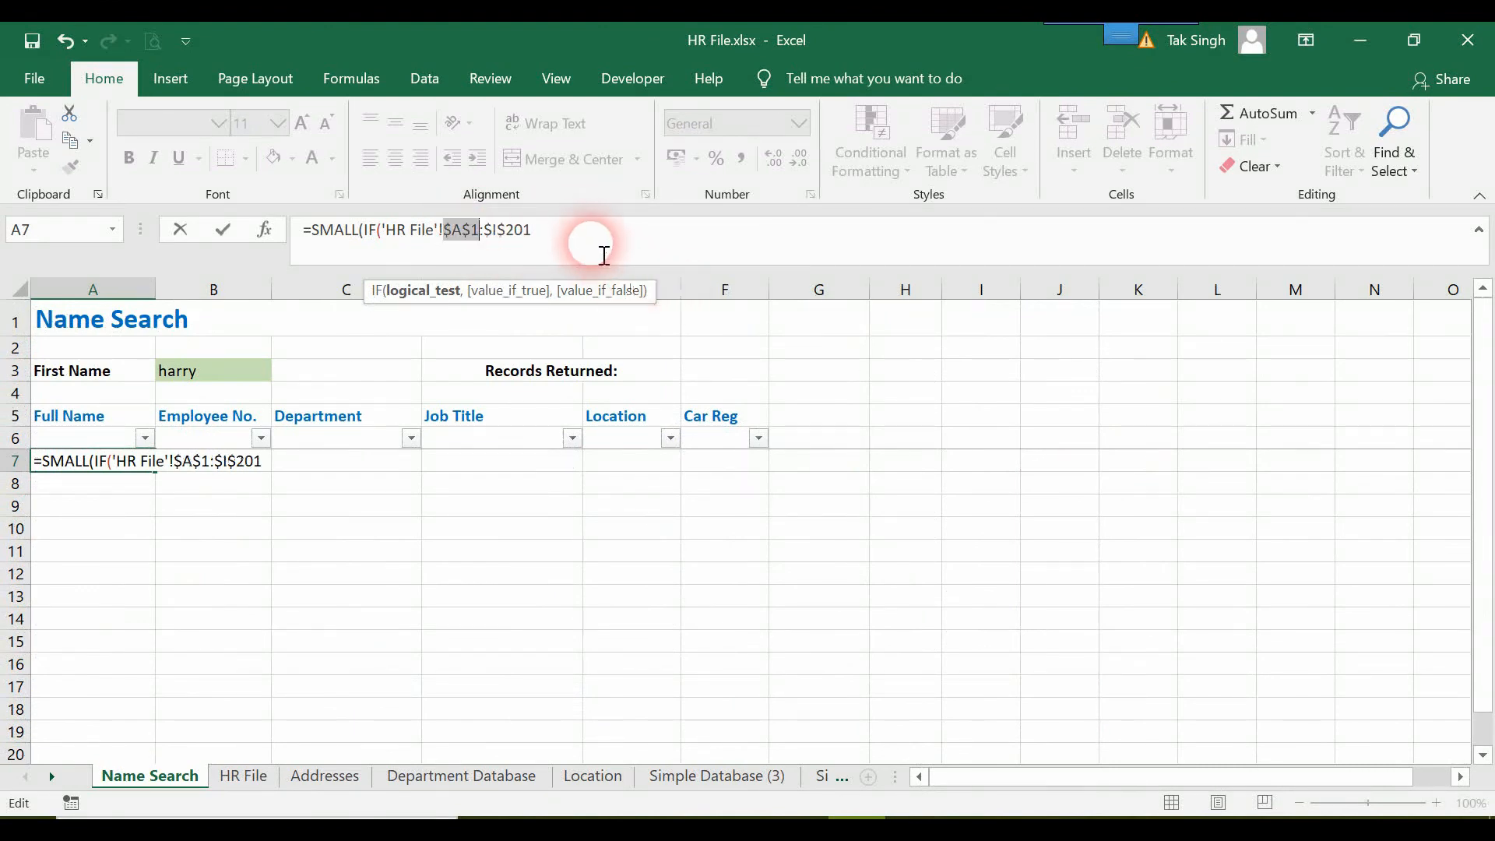
Complete the IF test by comparing the range for equality with the absolute search cell 'Name Search'!$B$3.
left_click(589, 240)
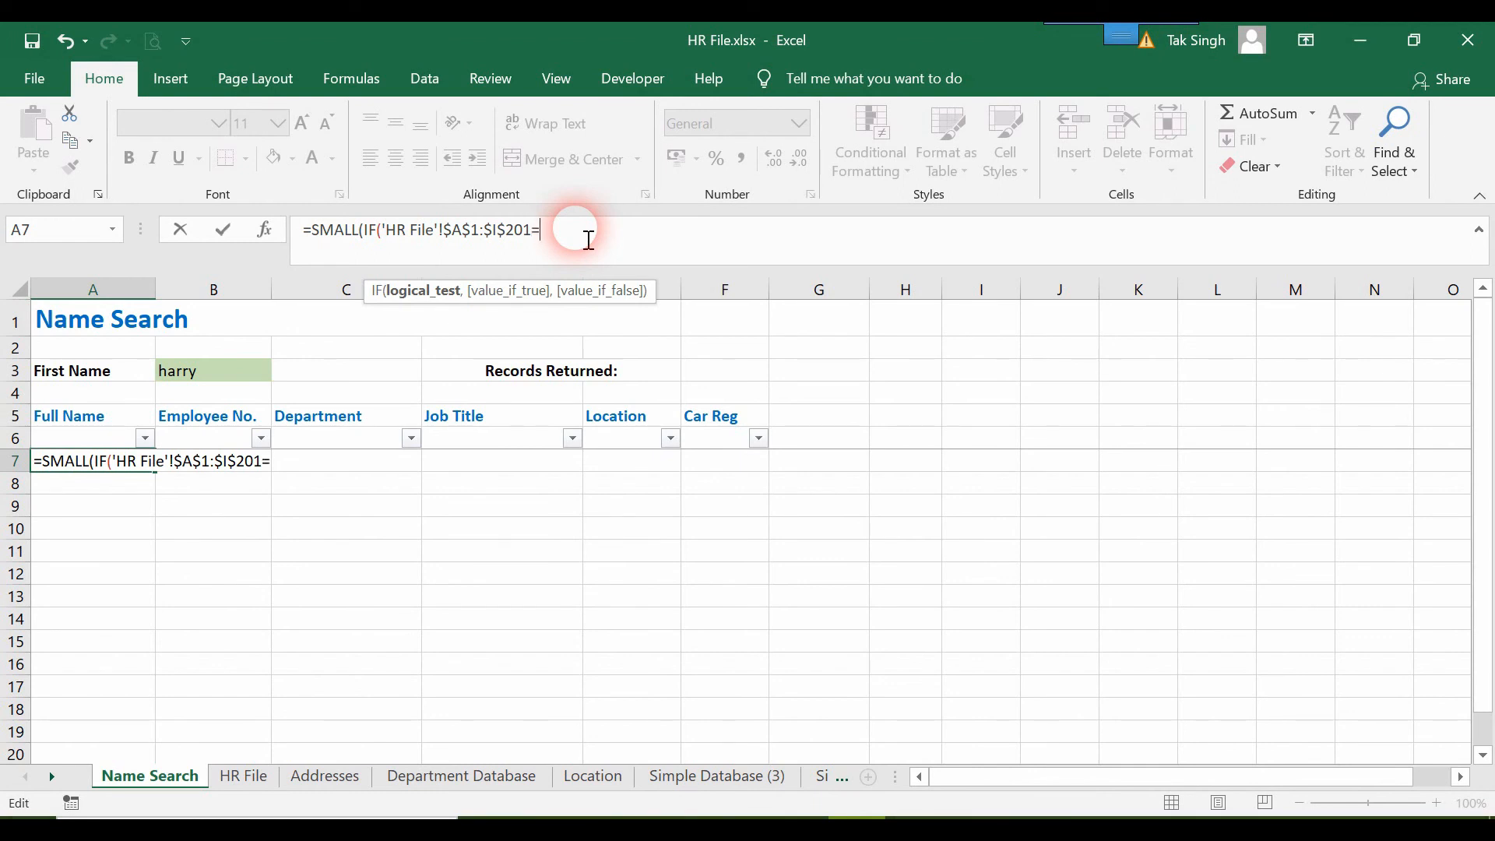
left_click(175, 372)
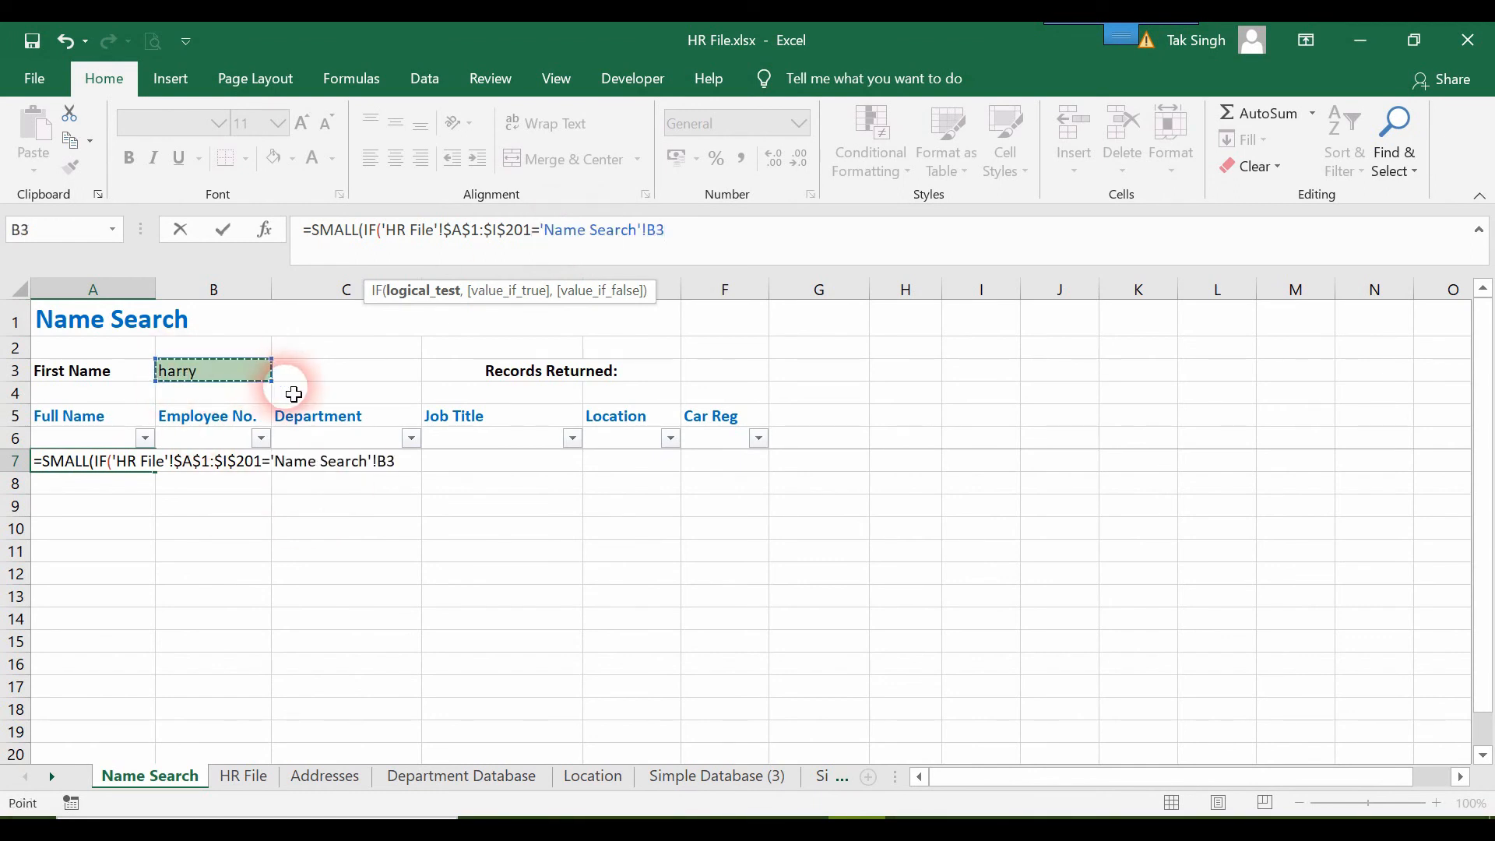
key("F4")
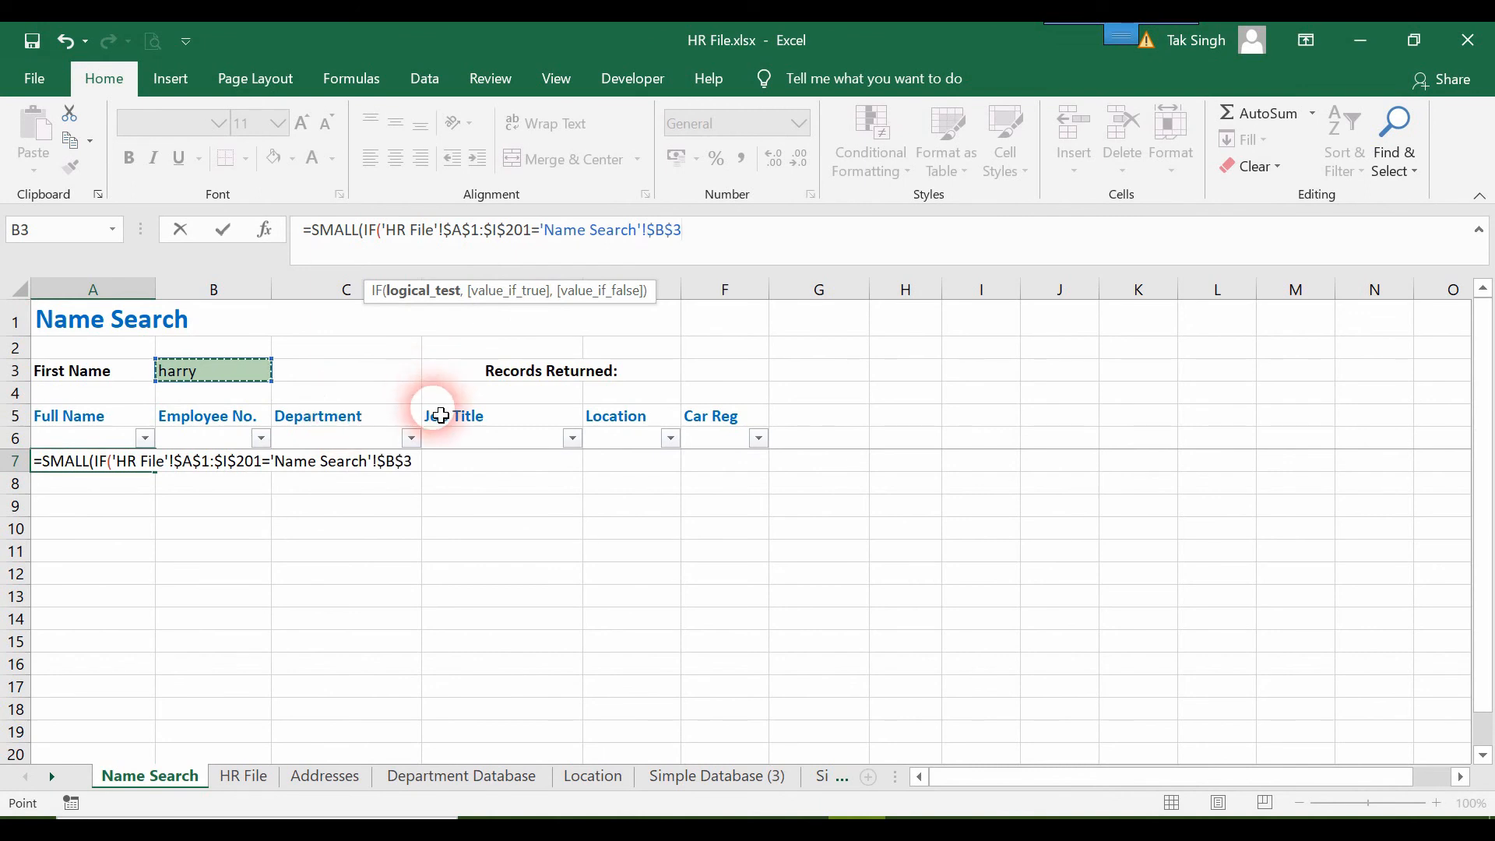
Set the IF function's true value to ROW('HR File'!$A$1:$I$201) and close the IF.
type(",row")
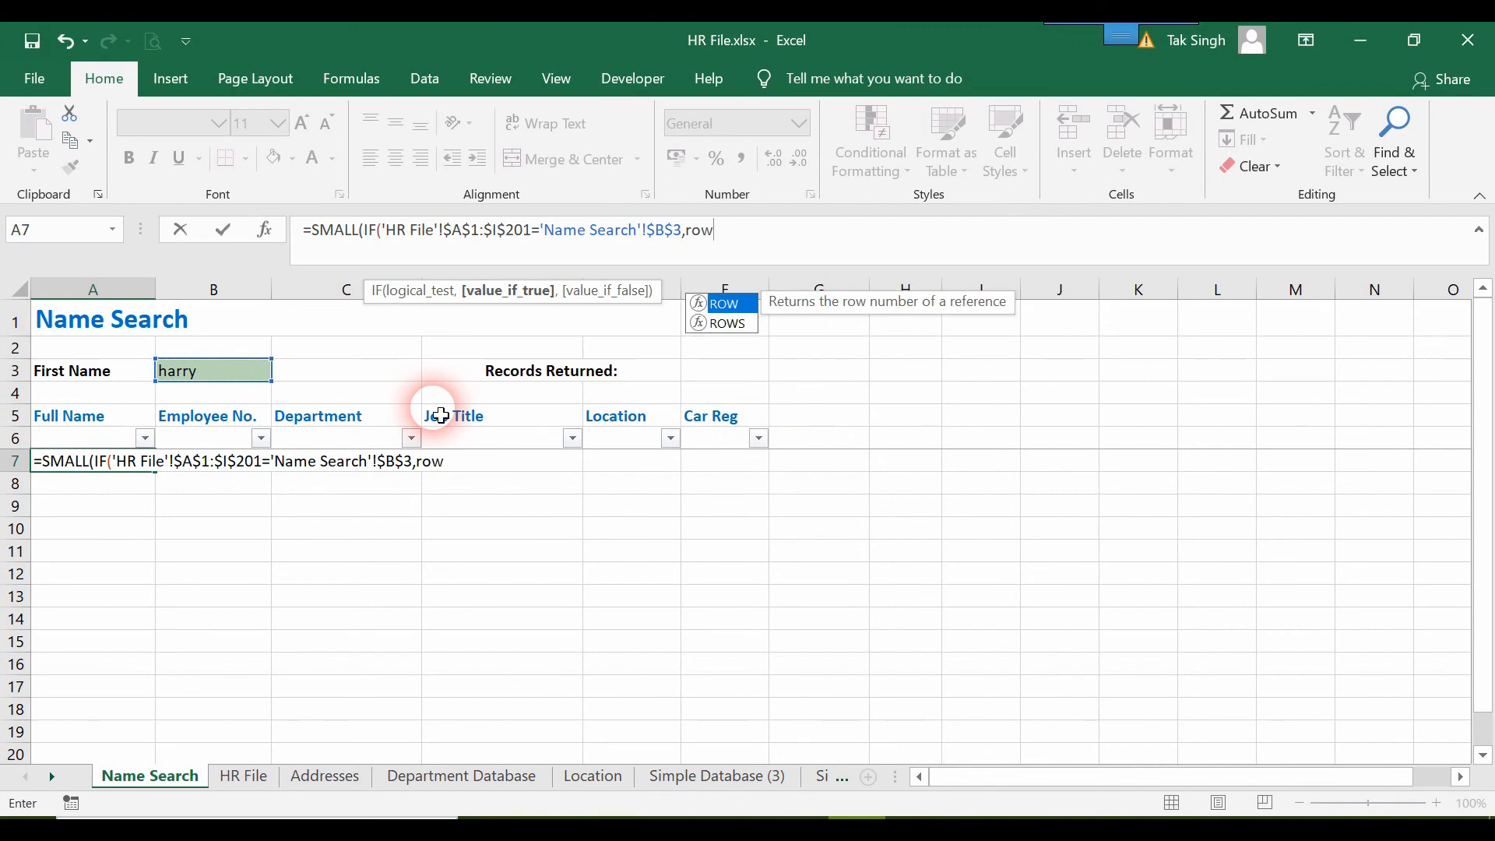
key("Tab")
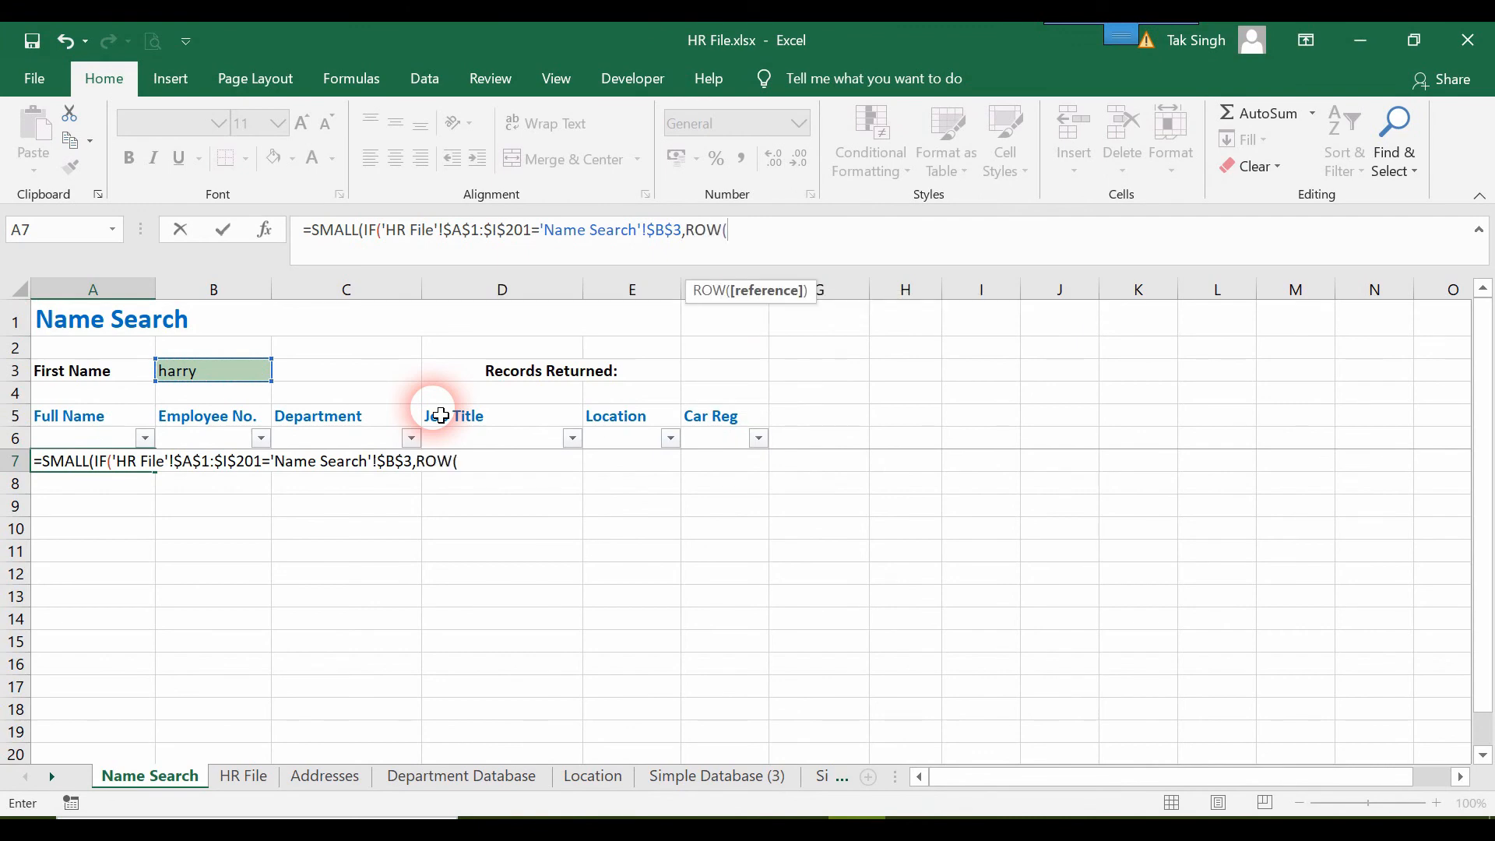
left_click(241, 777)
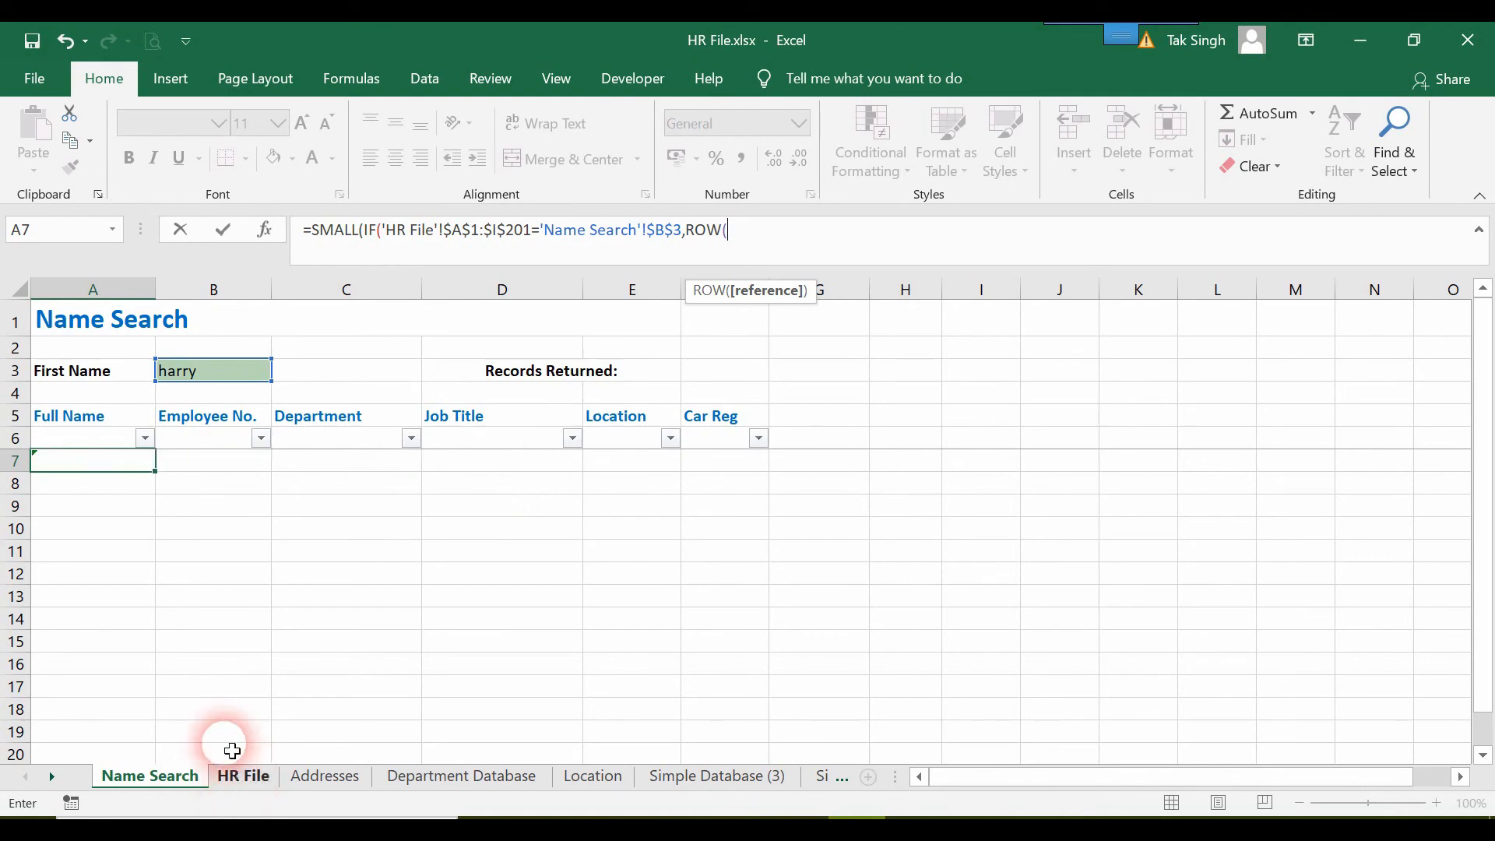
left_click(84, 313)
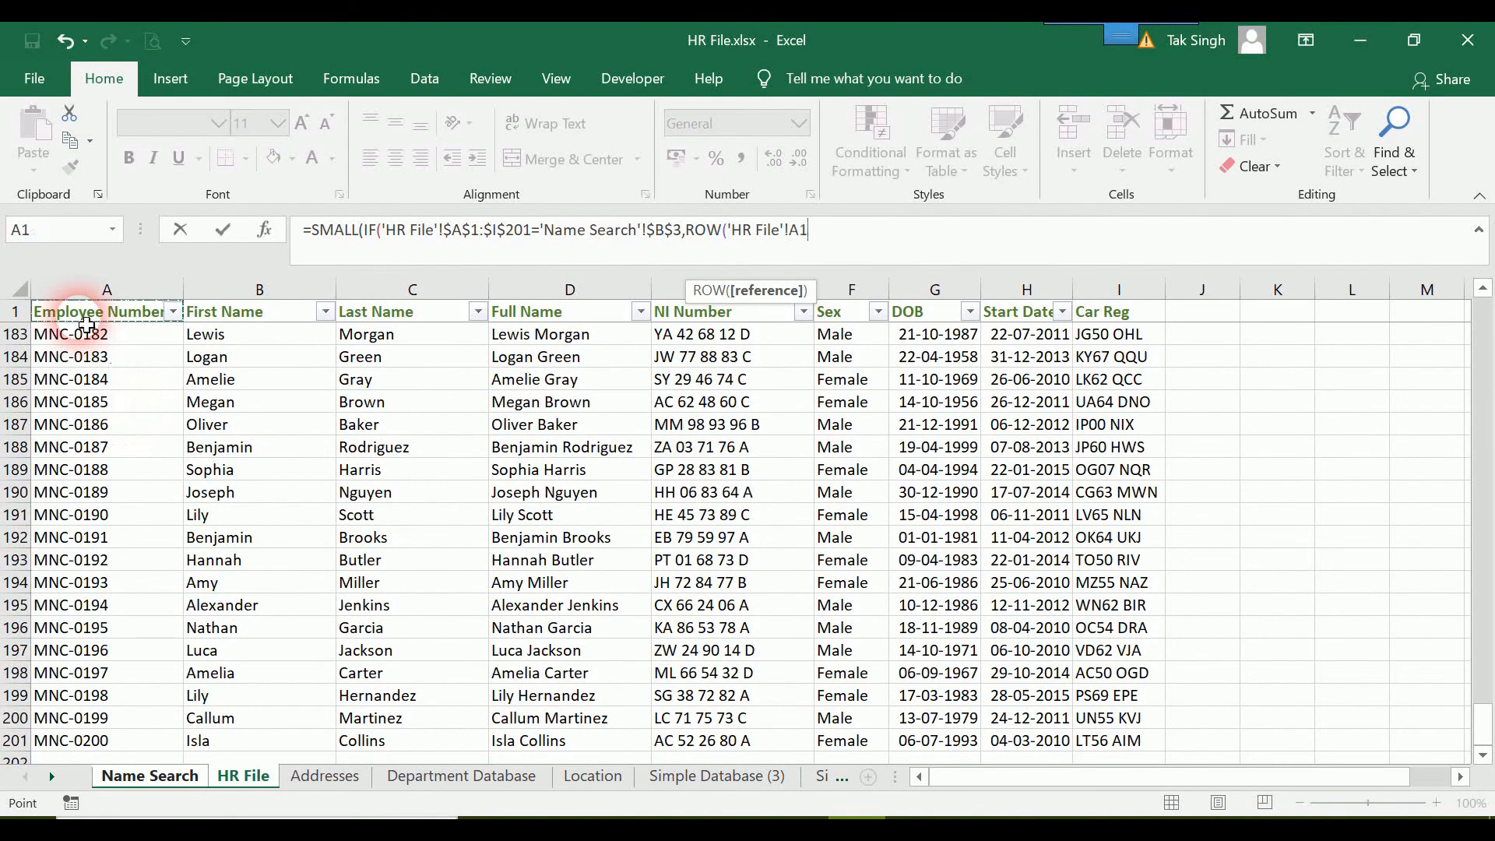
key("shift+Right")
key("shift+Right")
key("shift+Right")
key("shift+Right")
key("shift+Right")
key("shift+Right")
key("shift+Right")
key("shift+Right")
key("ctrl+shift+Down")
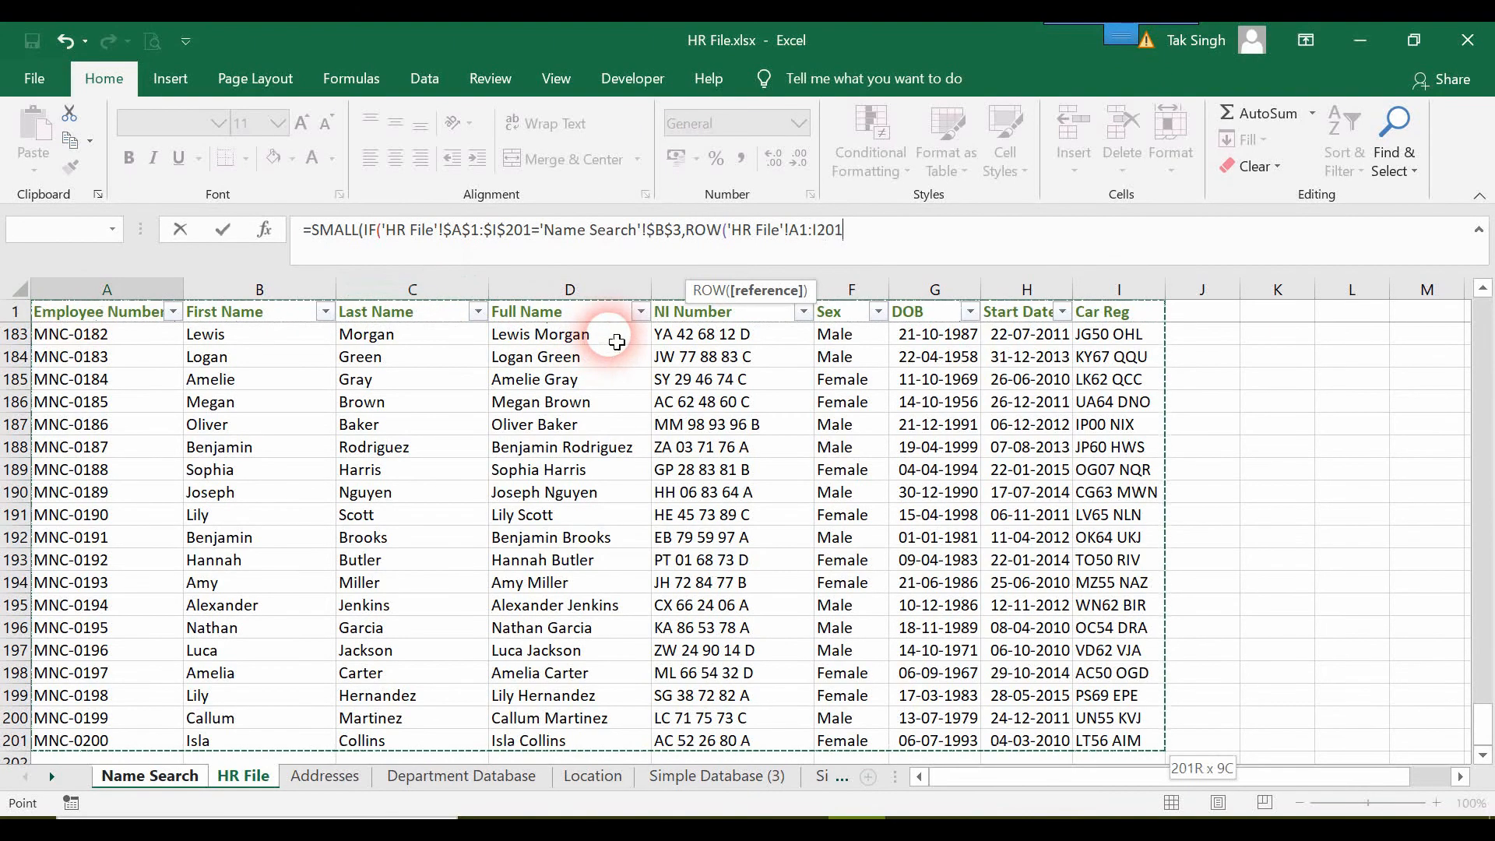
key("F4")
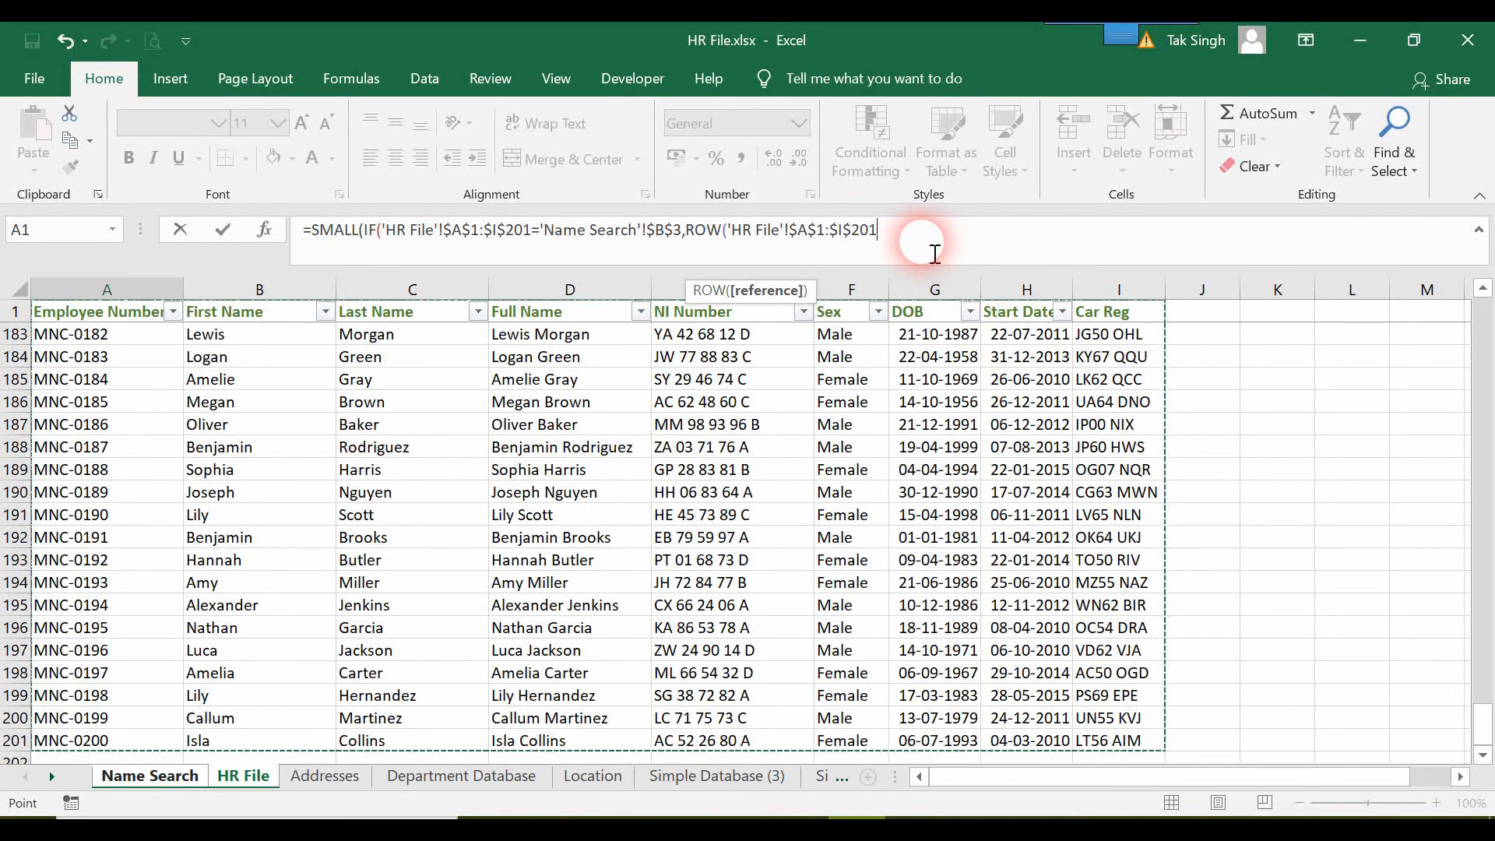
type(")")
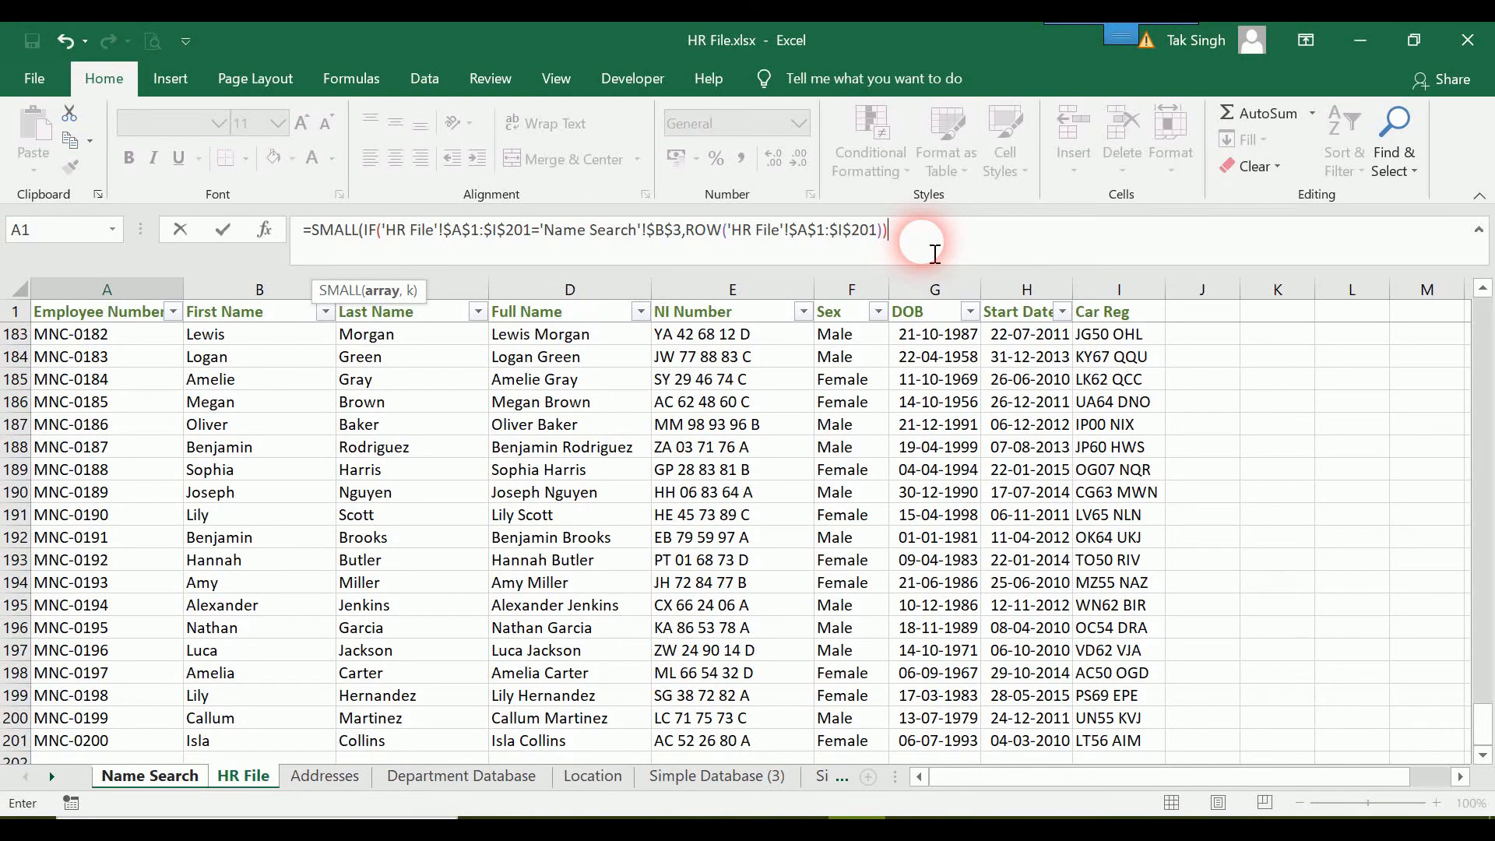
Set the SMALL function's k argument to ROW(1:1), close the formula and enter it in A7.
type(", row")
key("Tab")
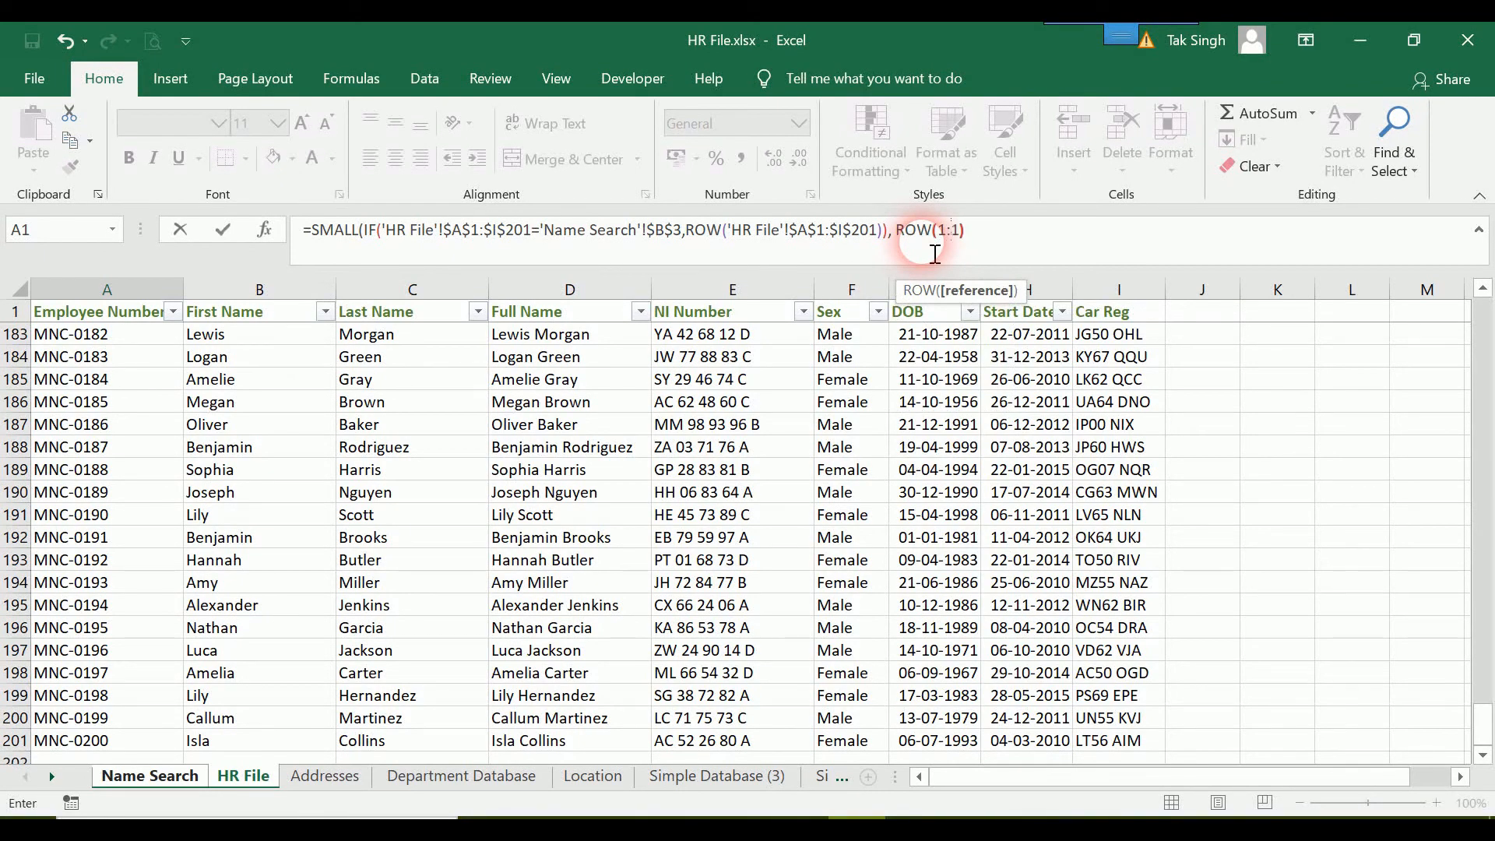
type(")")
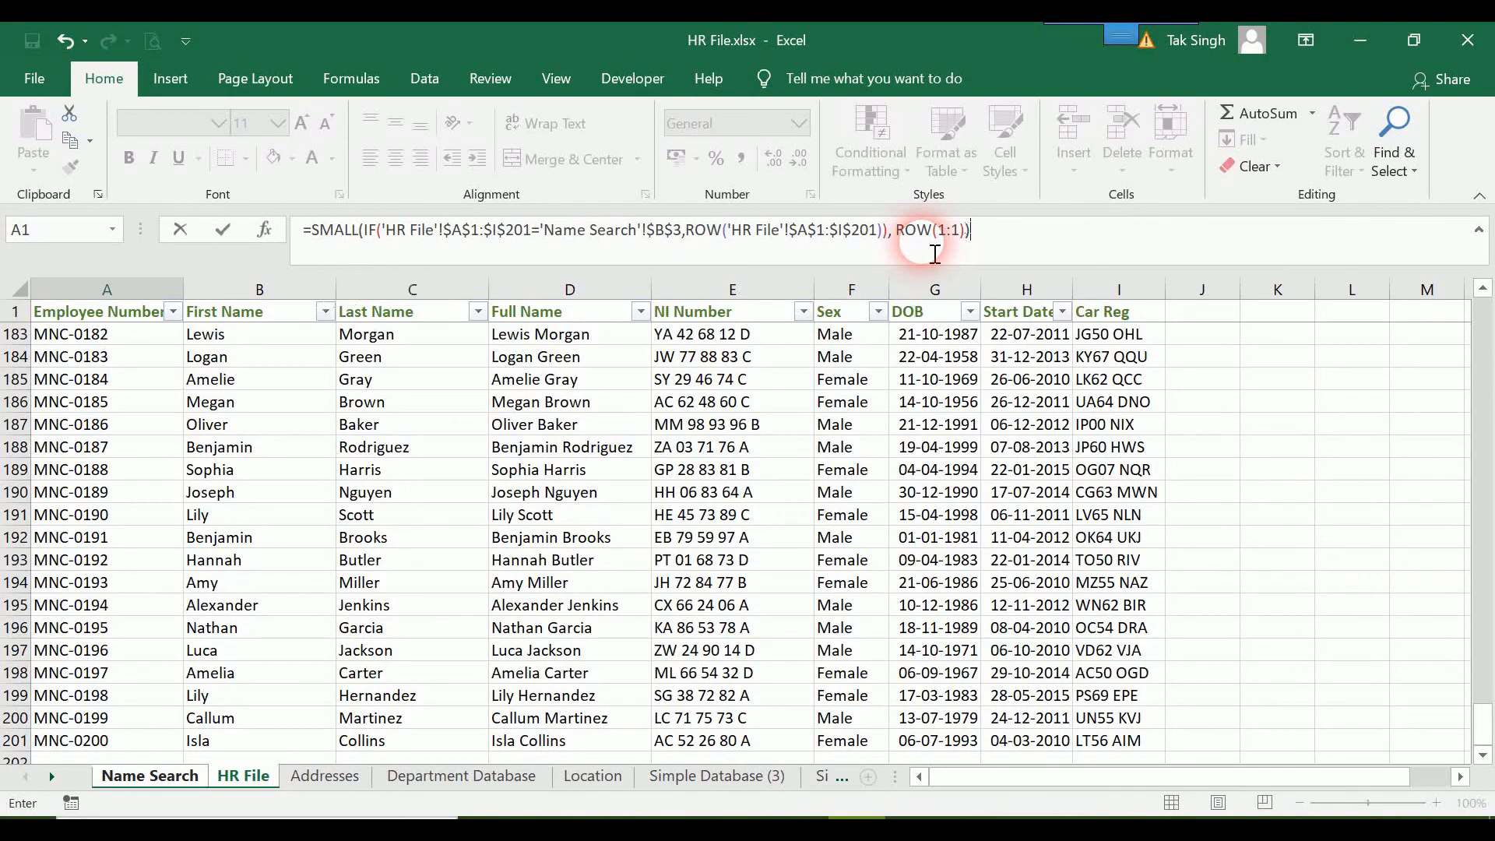
key("ctrl+shift+Return")
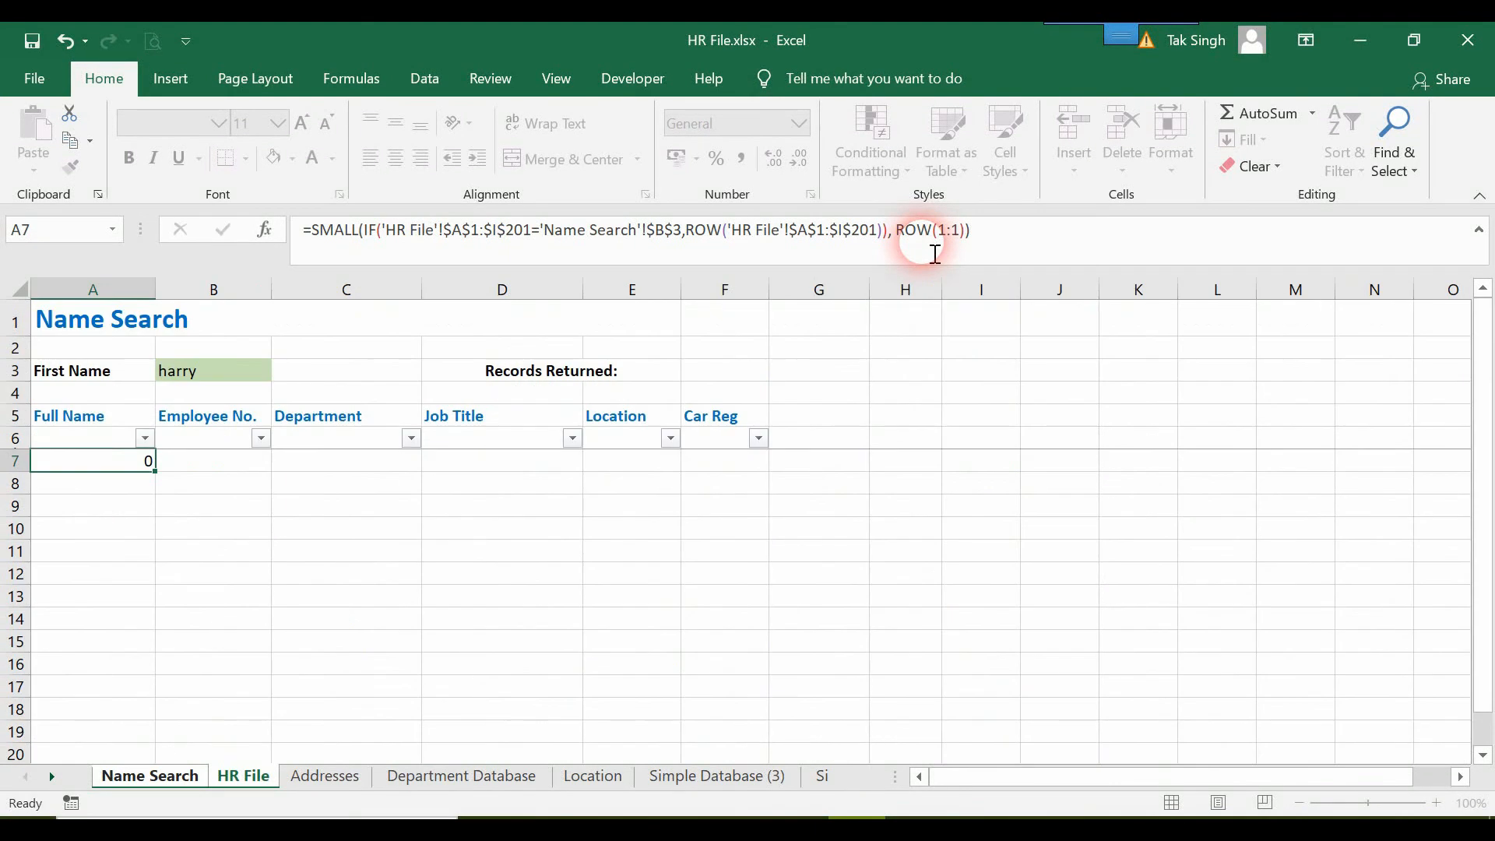
Re-enter the SMALL formula in A7 as an array formula.
left_click(94, 477)
left_click(98, 465)
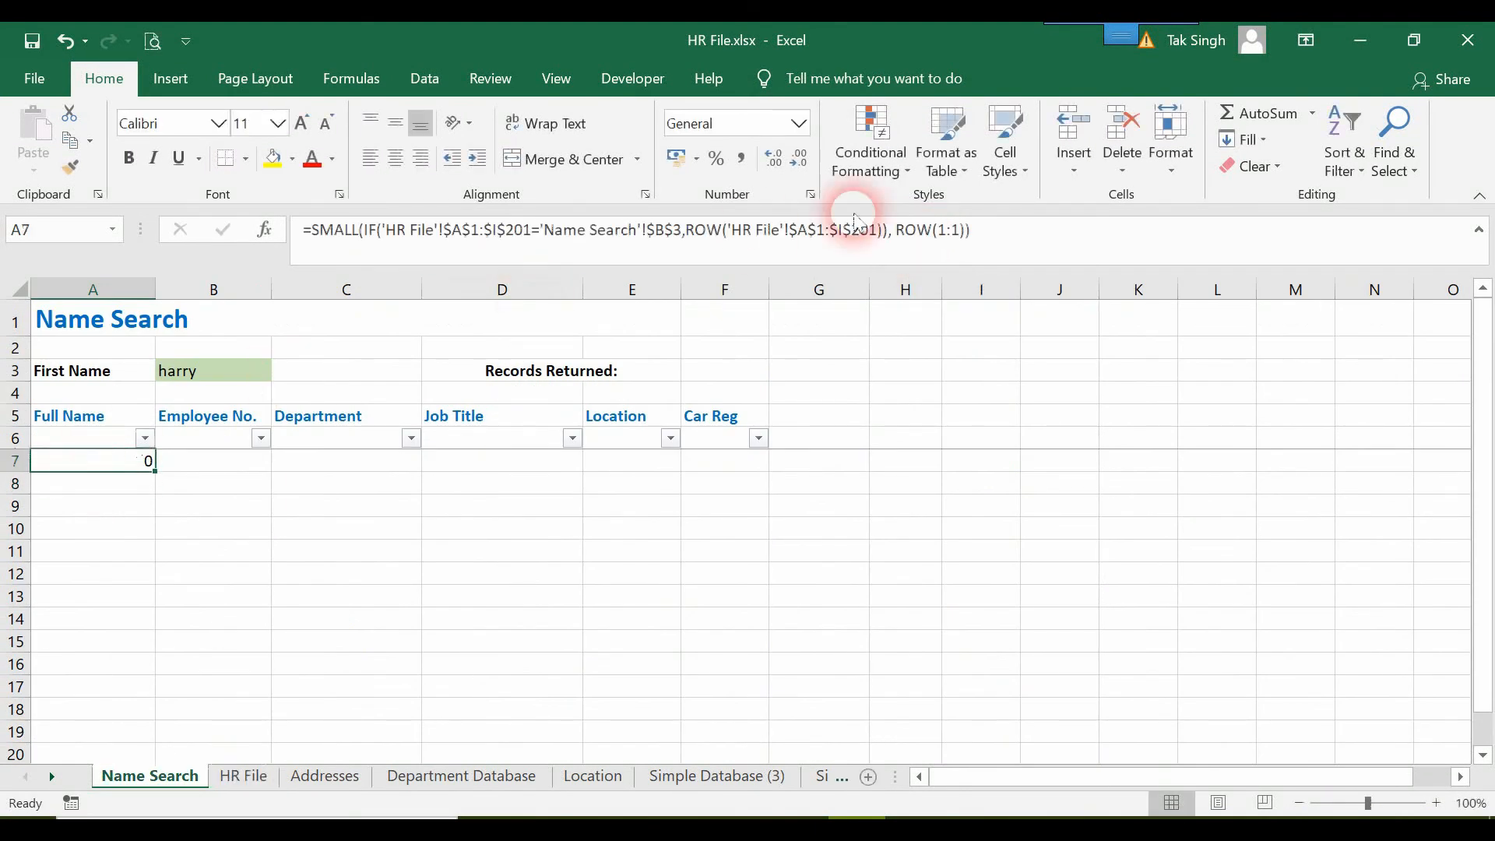
left_click(1018, 247)
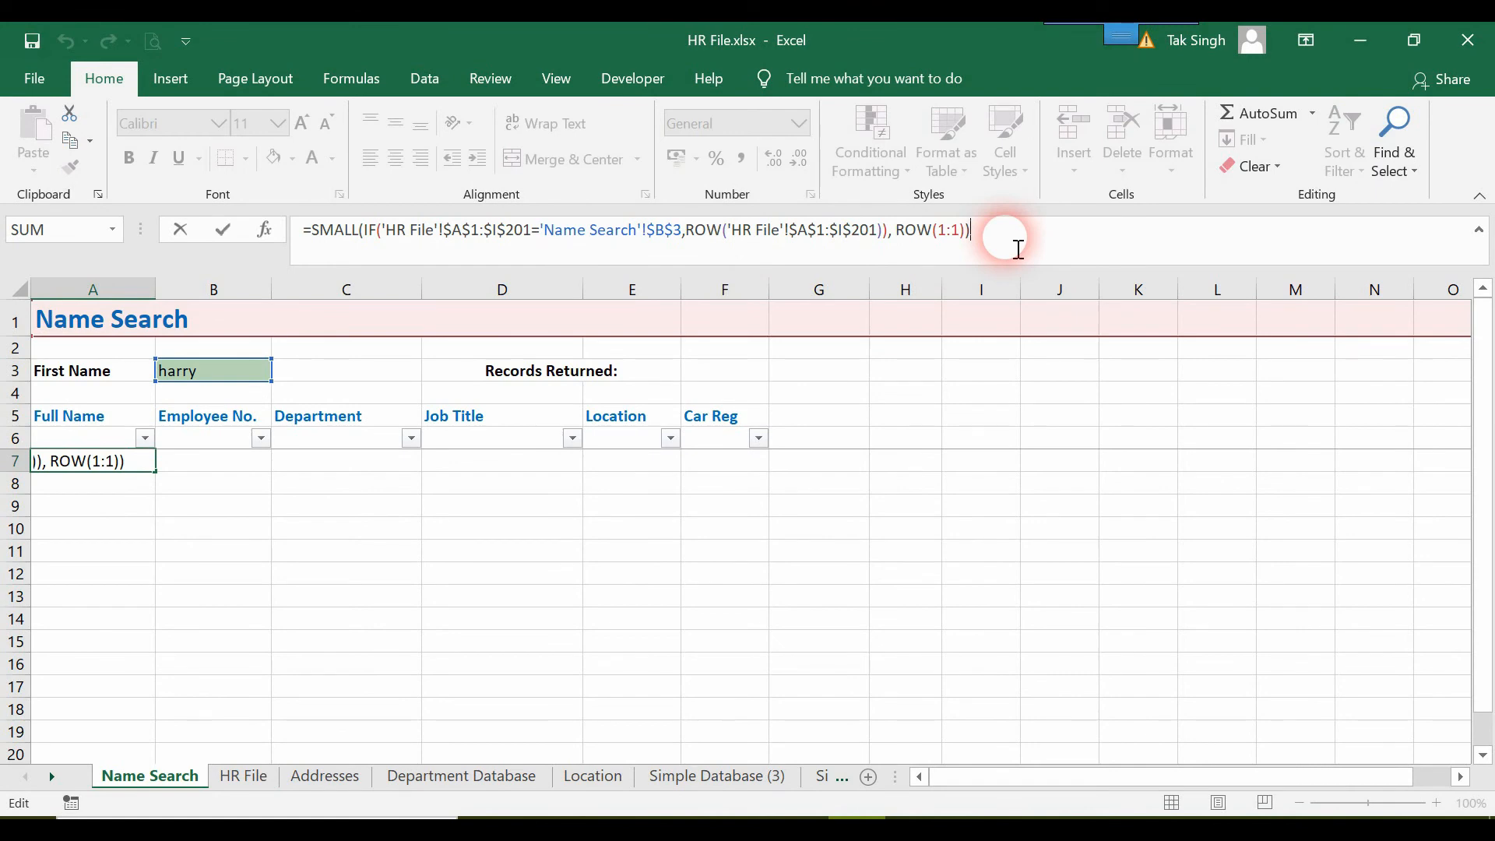
key("ctrl+shift+Return")
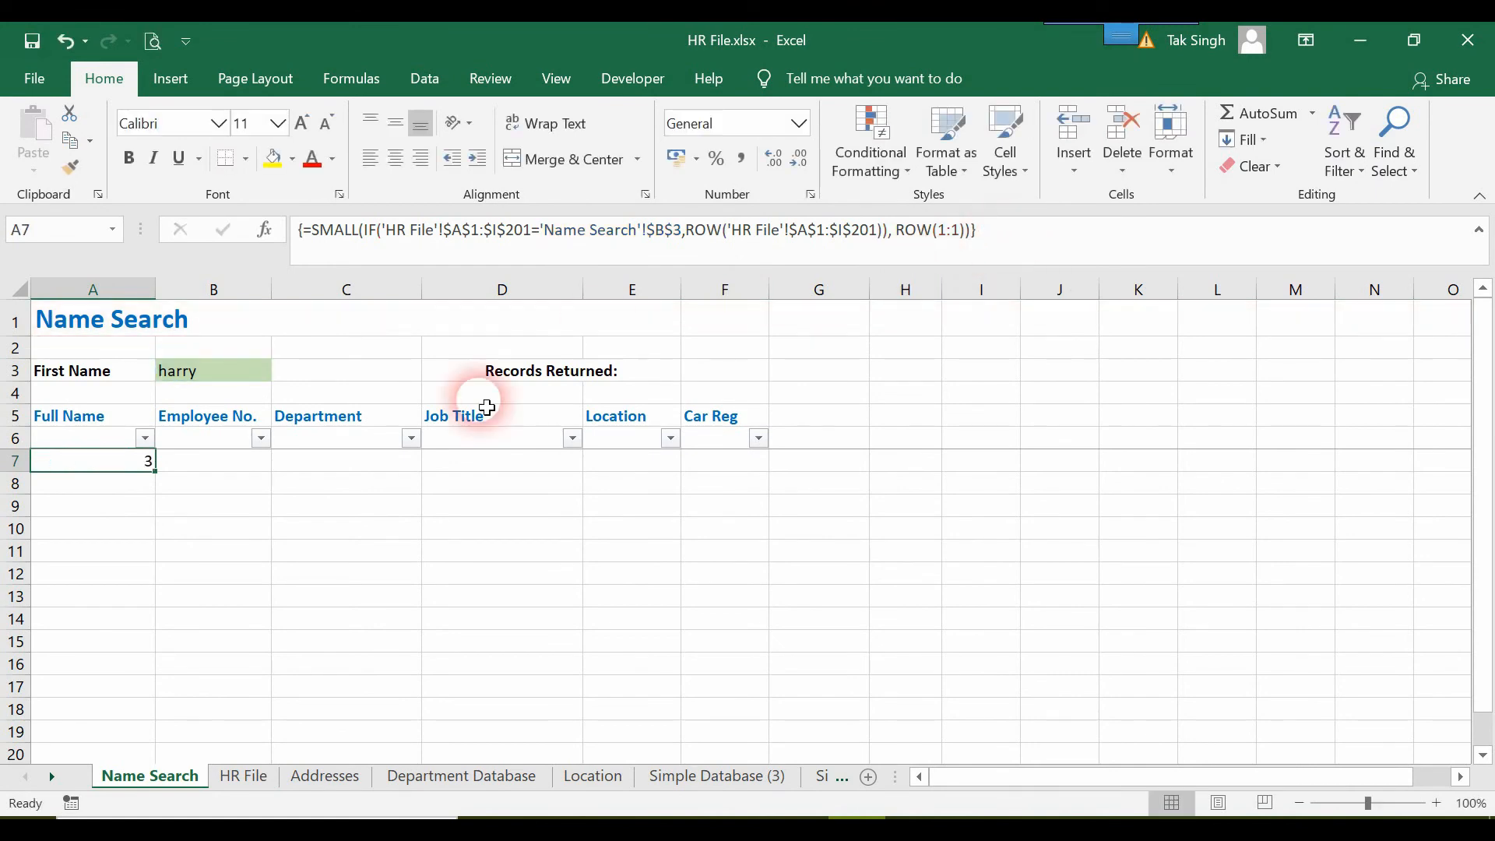
Check the first rows of the HR File sheet for the matching first name, and return to Name Search.
left_click(265, 777)
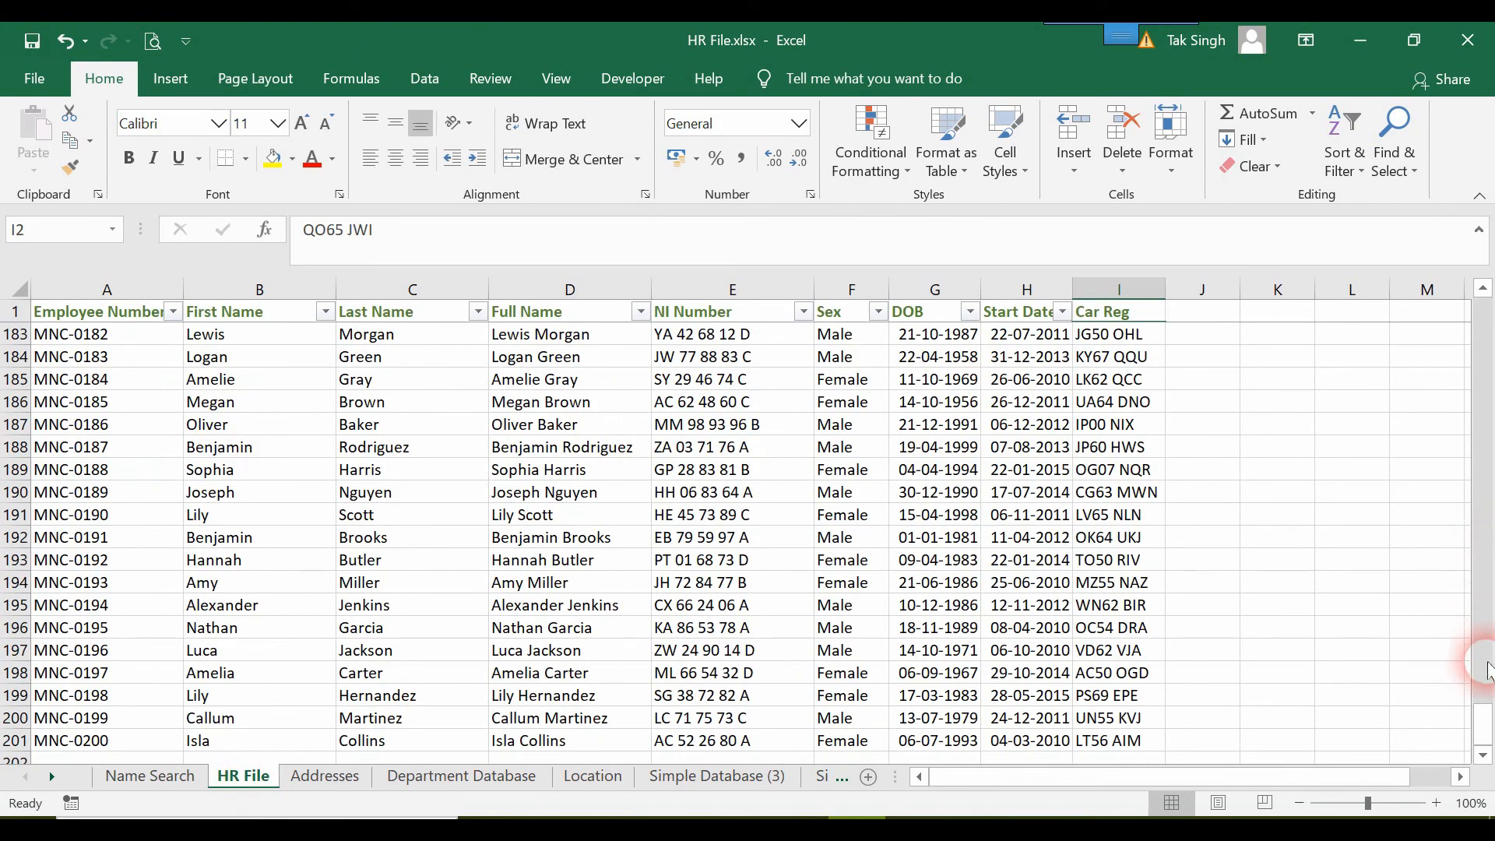
left_click_drag(1477, 723, 1473, 287)
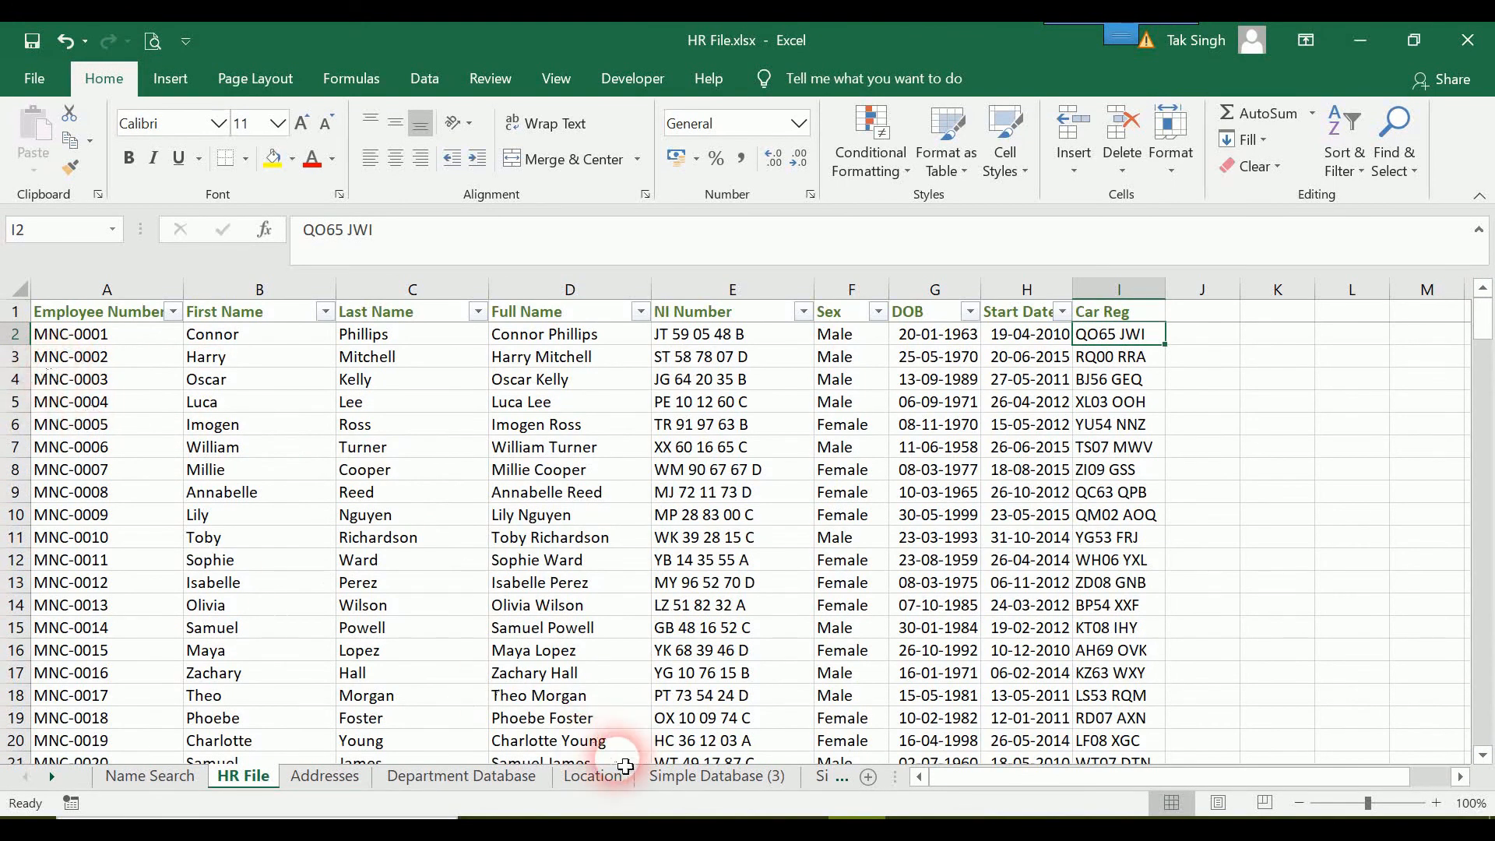
left_click(158, 779)
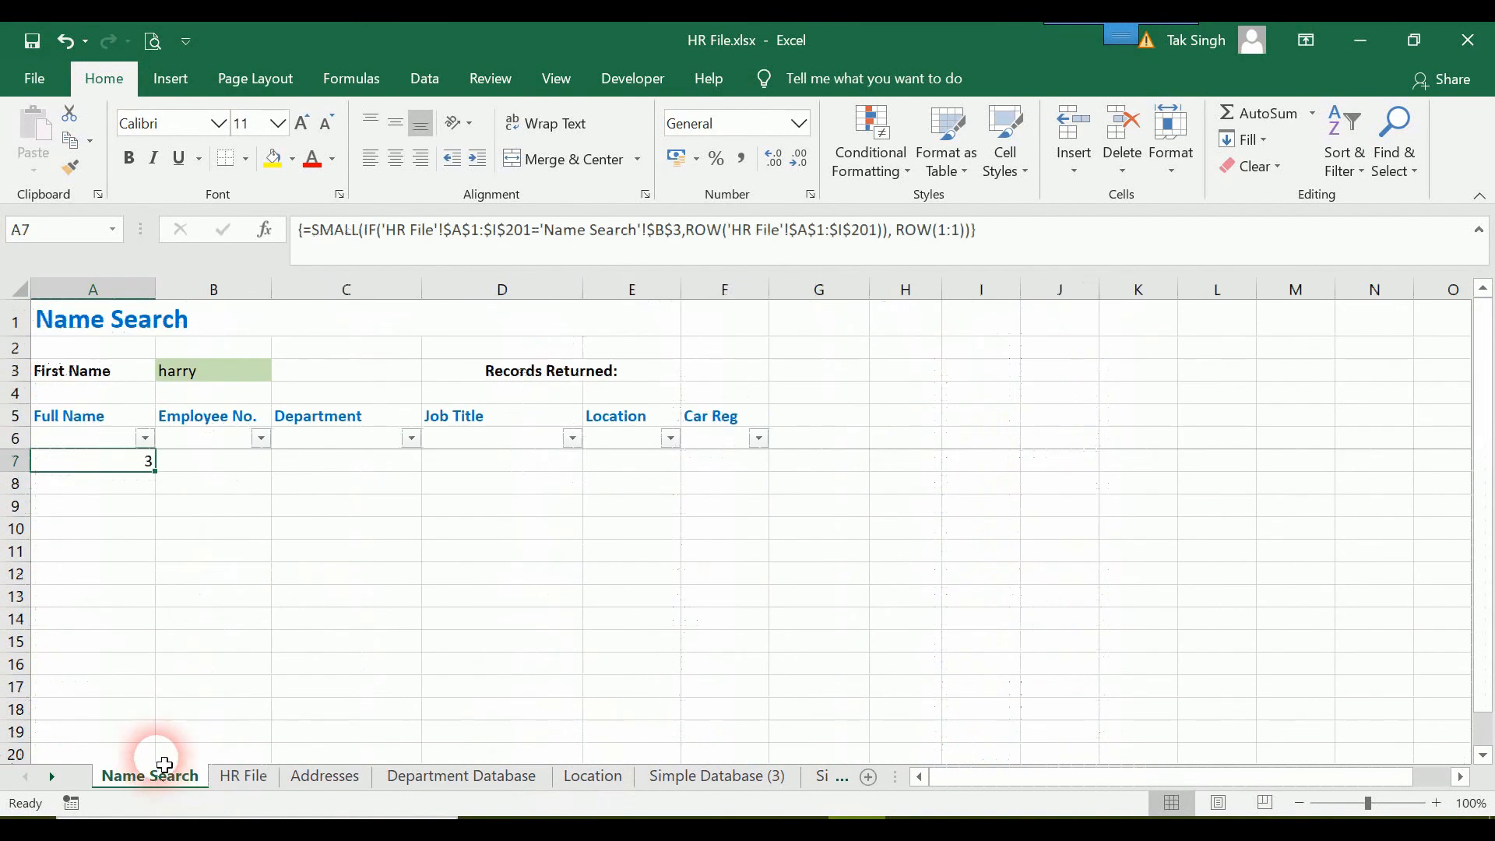
Copy the whole SMALL expression from A7's formula, leaving out the equals sign.
left_click_drag(997, 247, 294, 238)
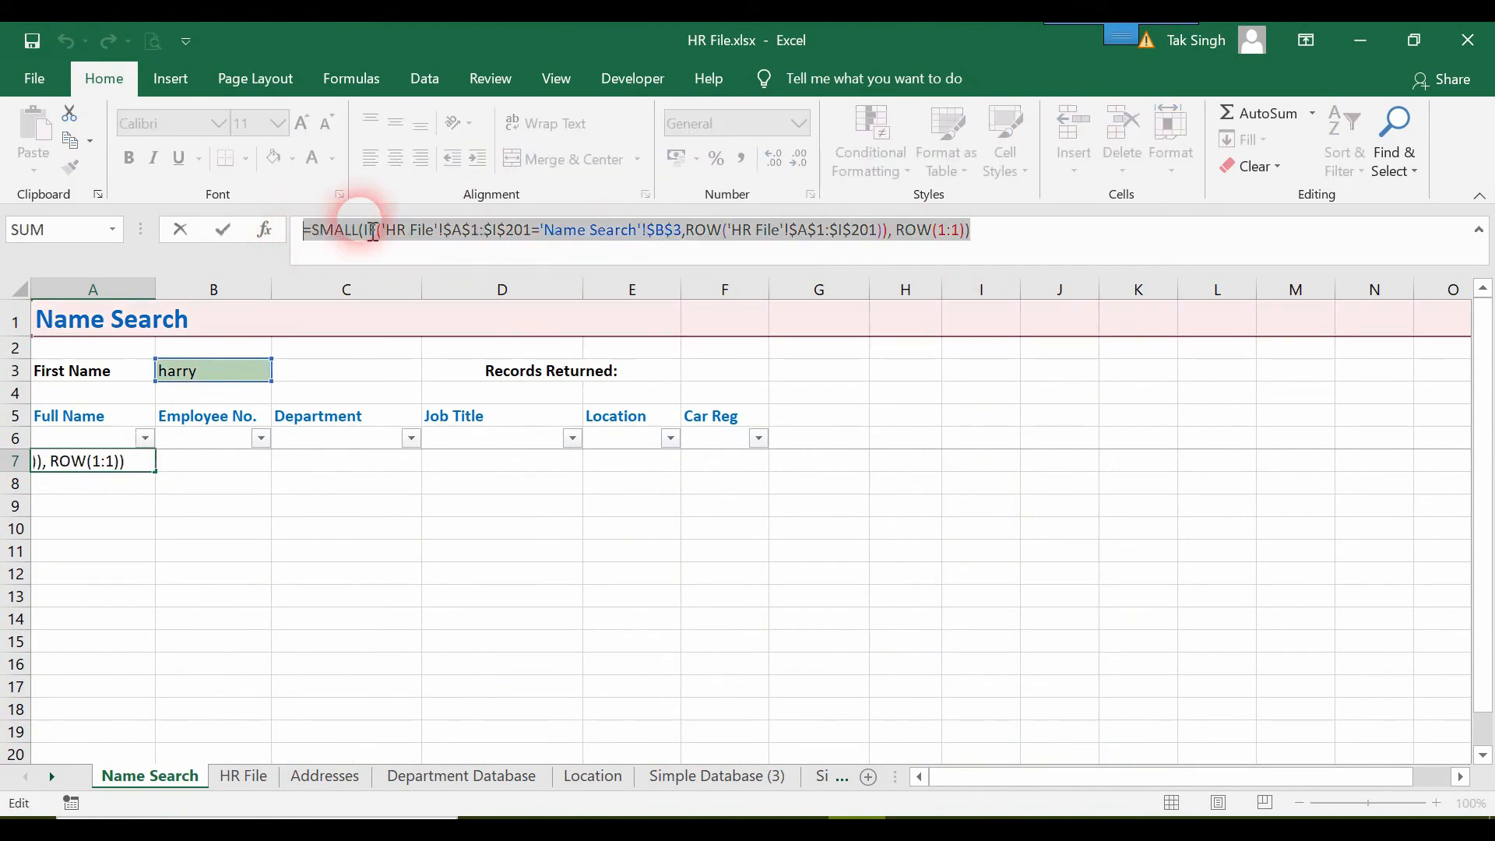
left_click_drag(1097, 247, 310, 251)
left_click_drag(664, 251, 683, 295)
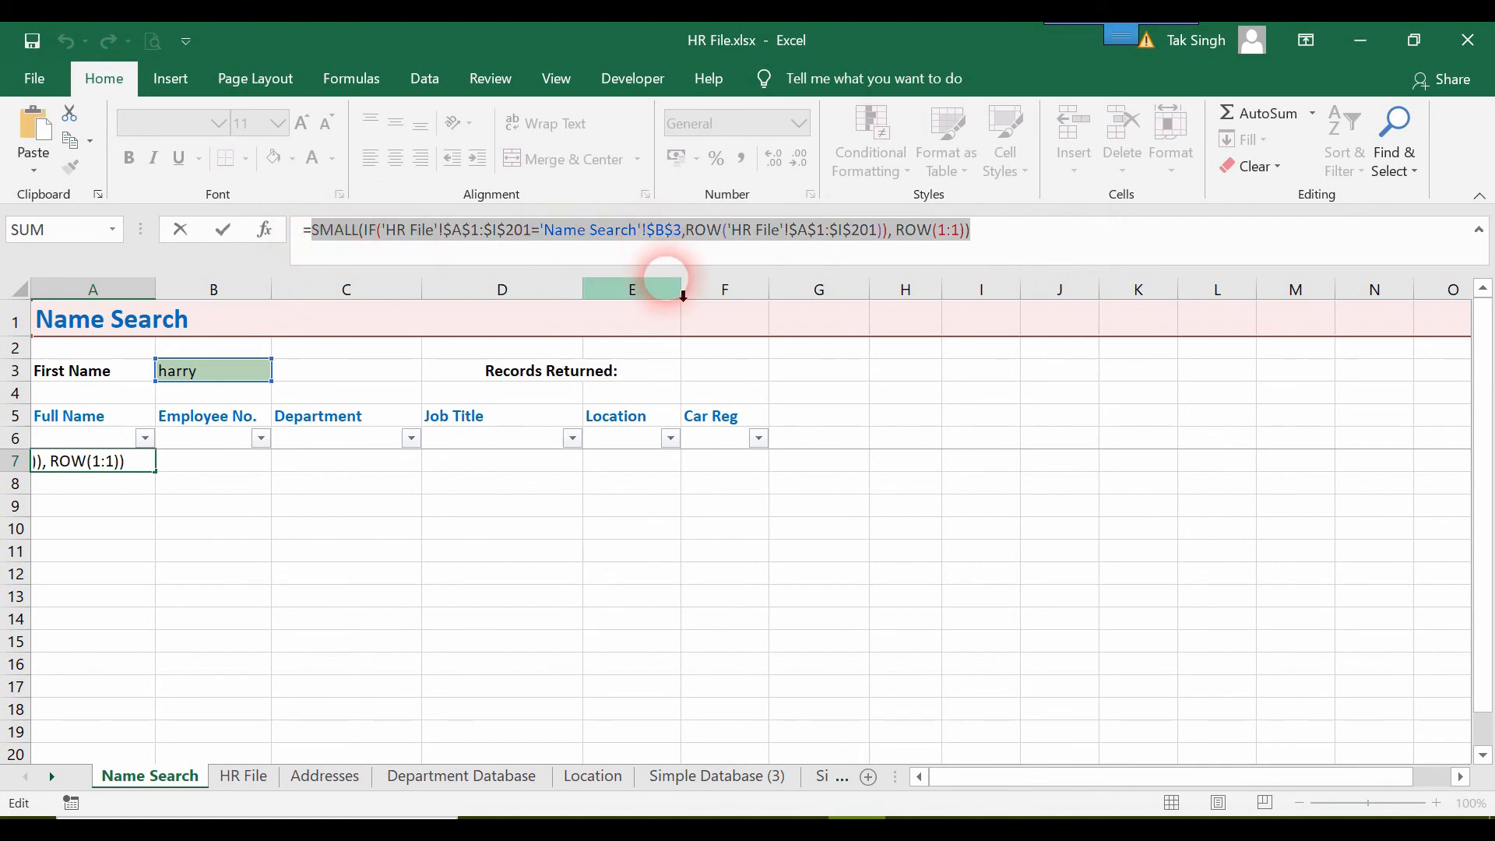
Replace the formula in A7 with an INDEX function that uses HR File range A1:I201 as its array.
key("BackSpace")
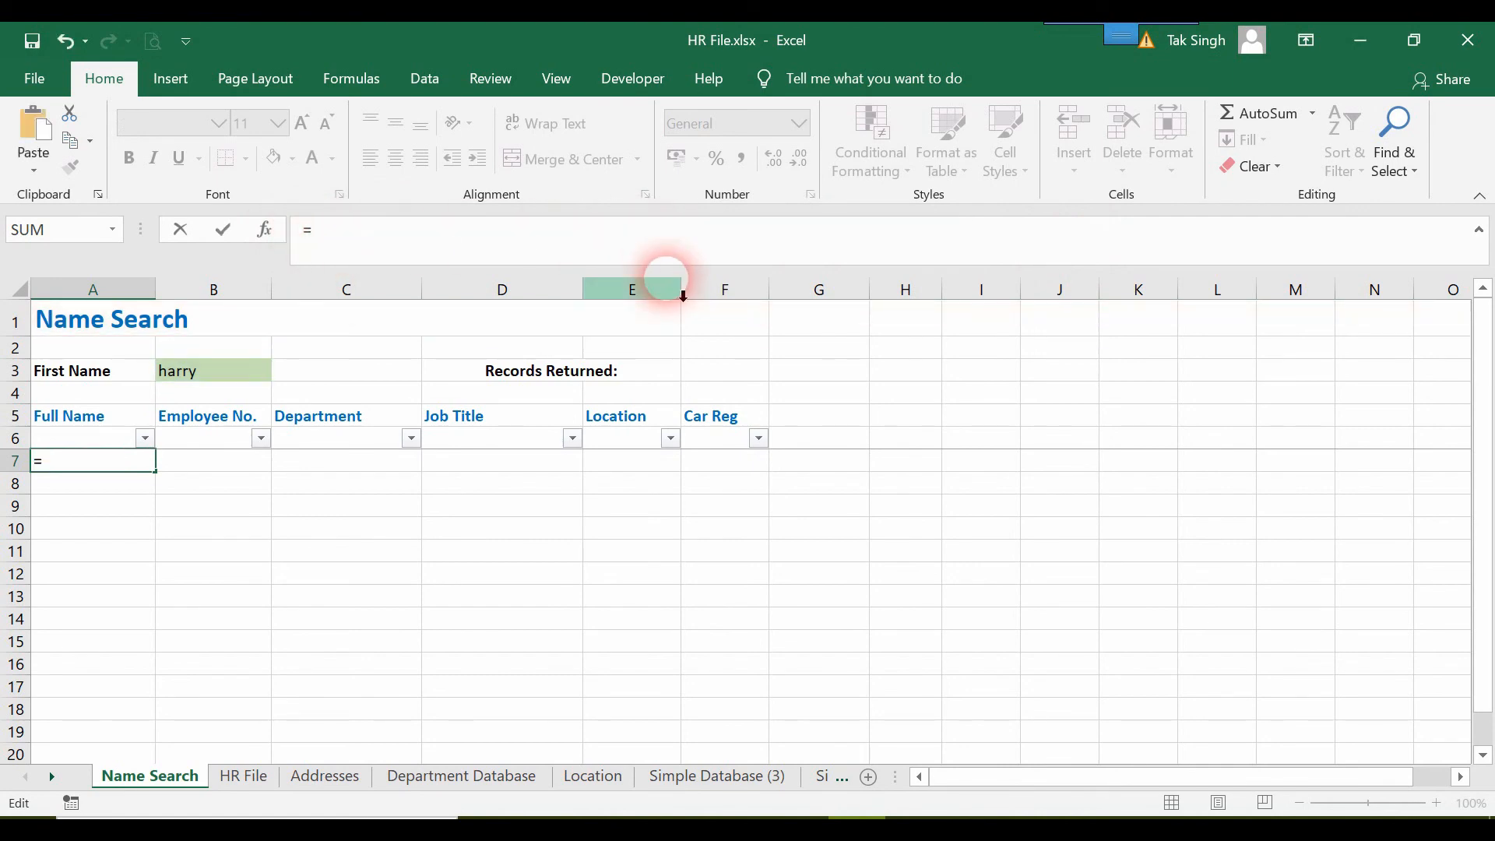
type("index")
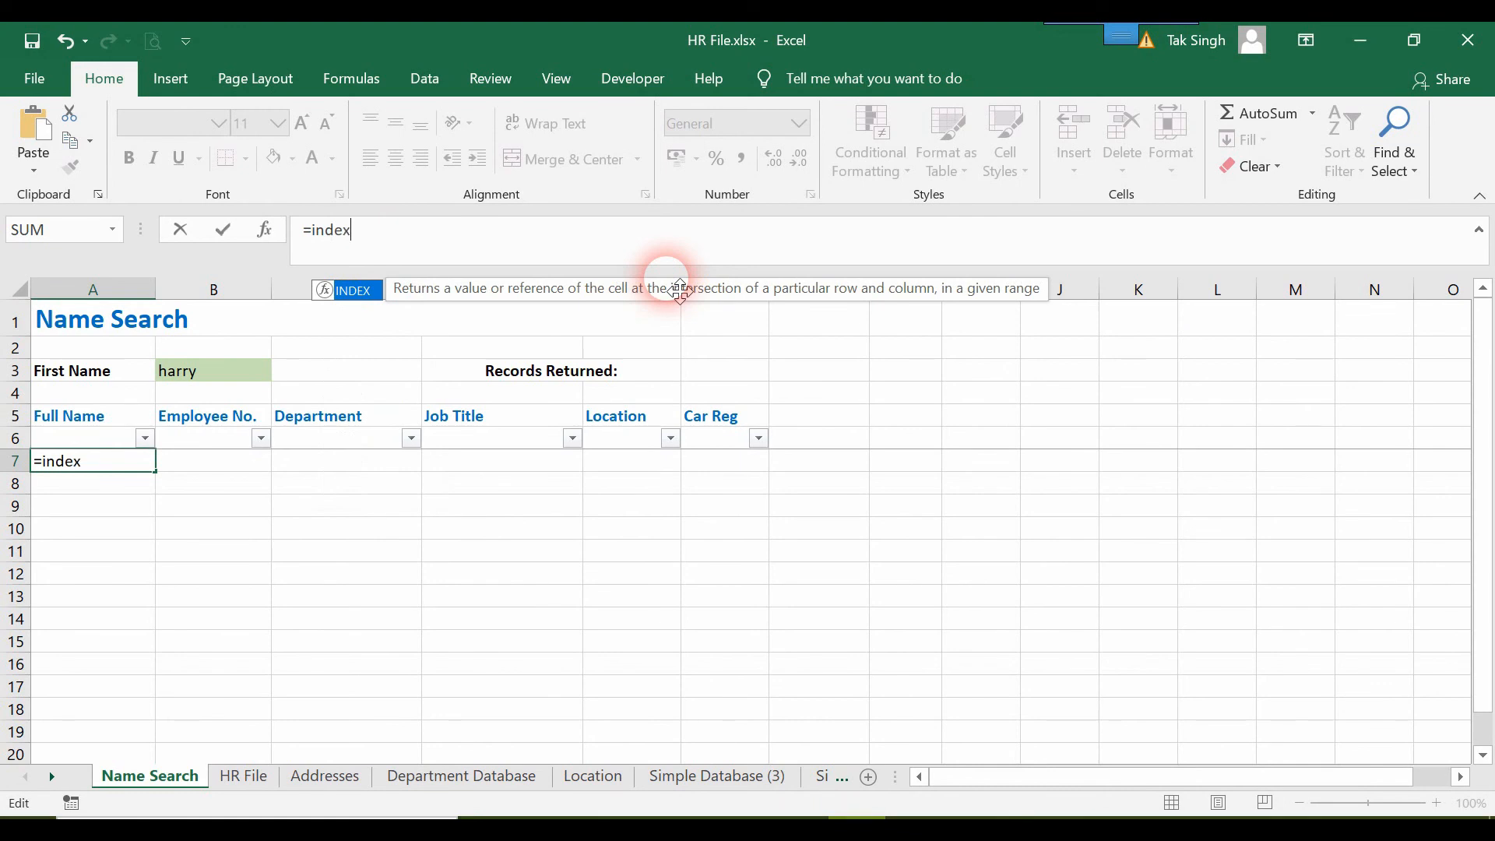
key("Tab")
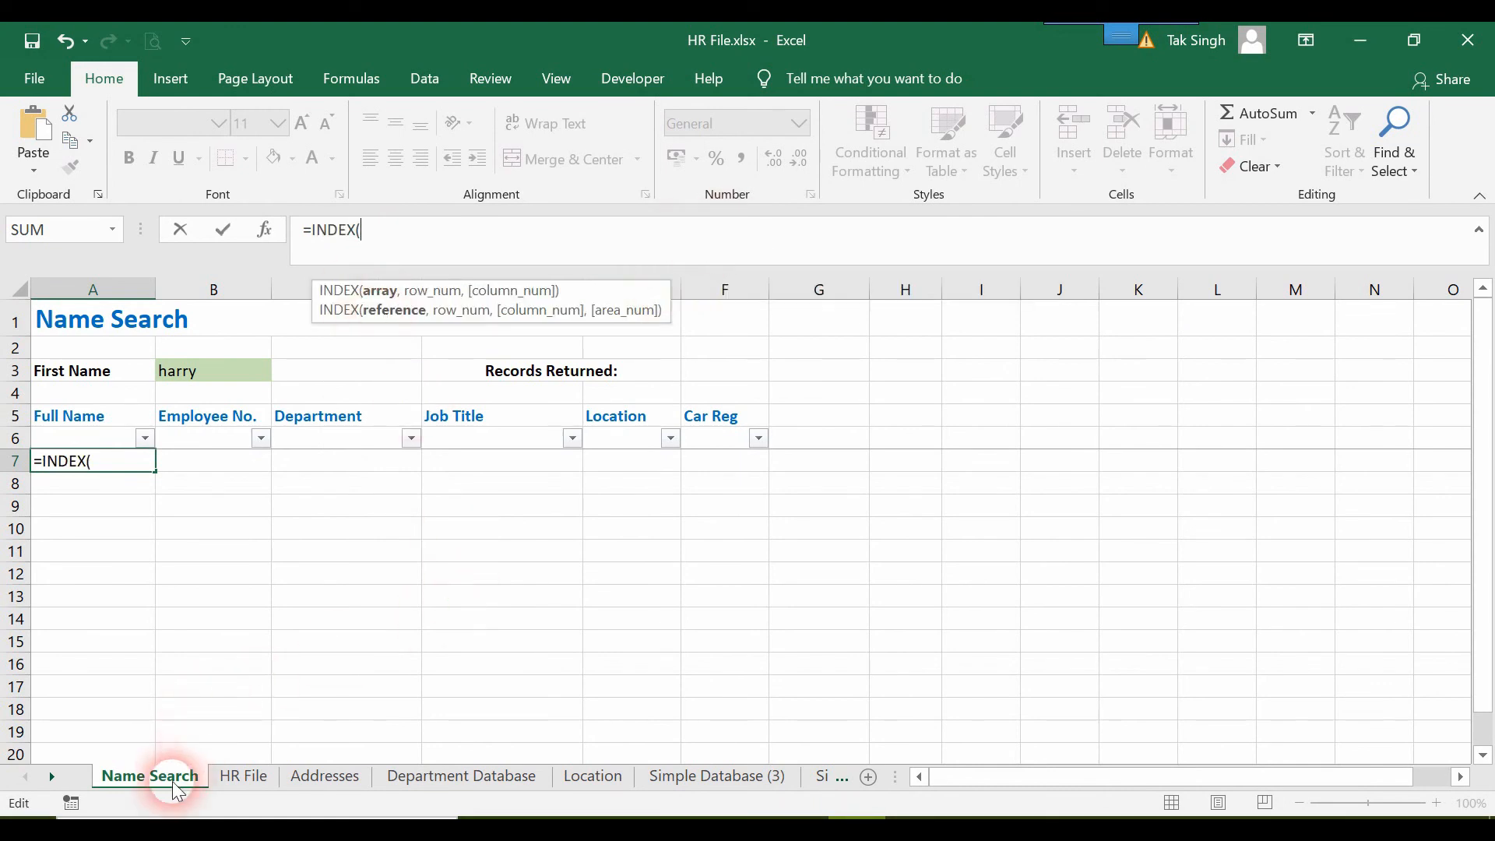
left_click(242, 777)
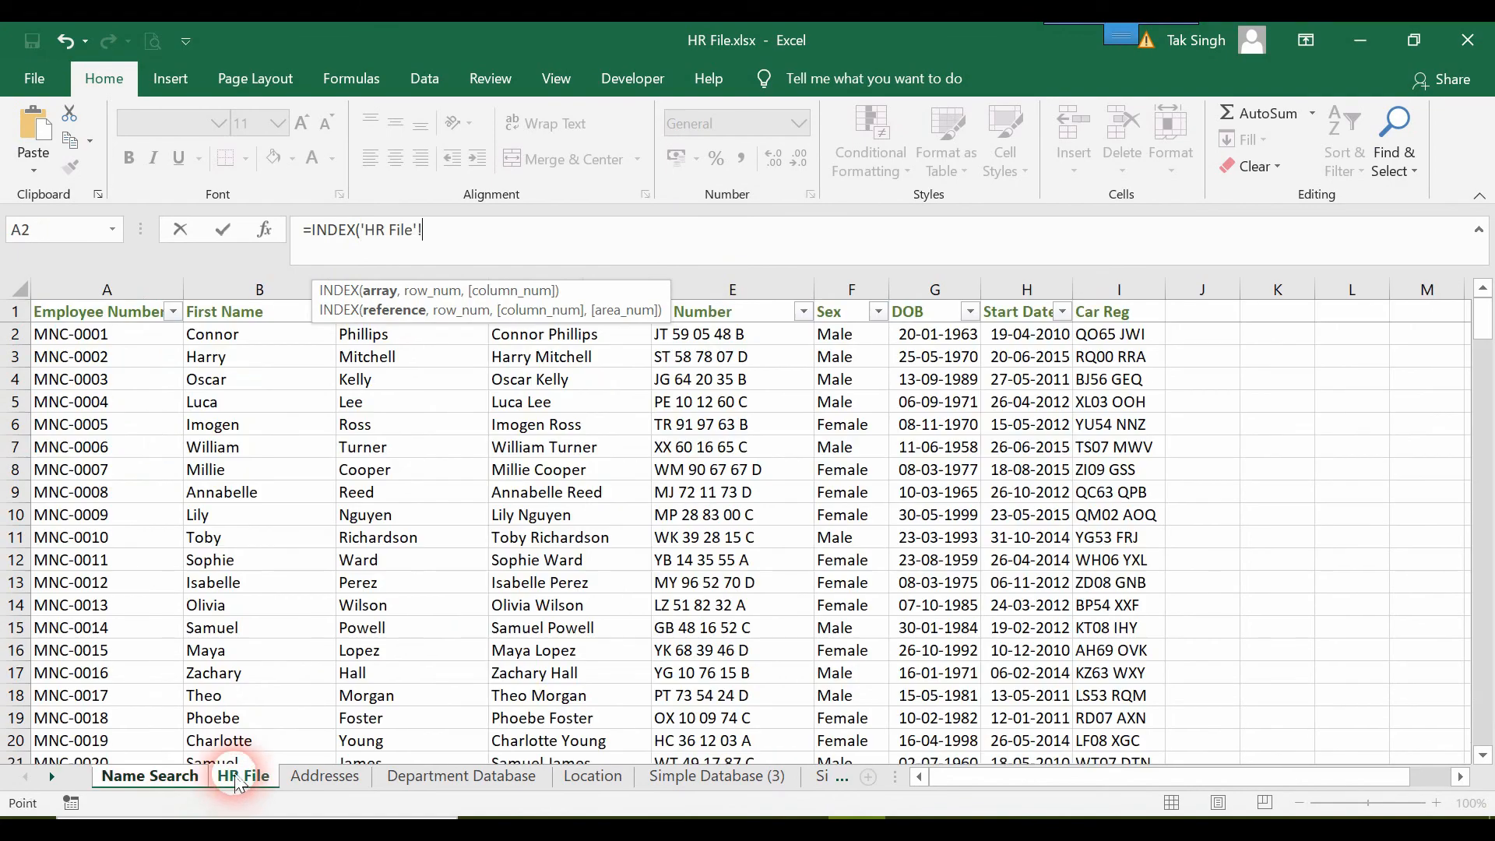
left_click(89, 316)
key("ctrl+shift+Right")
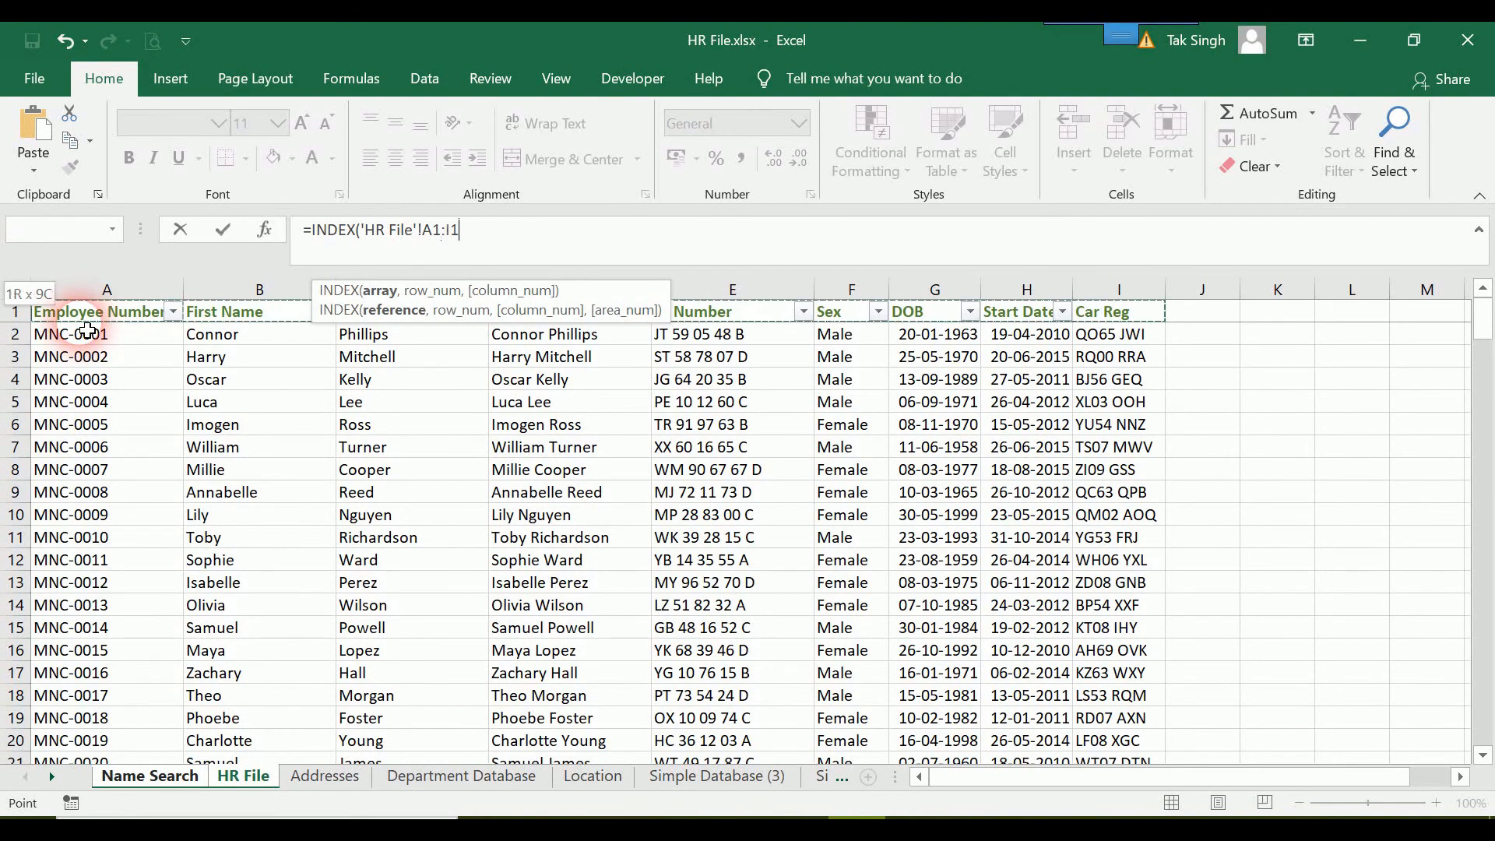
key("ctrl+shift+Down")
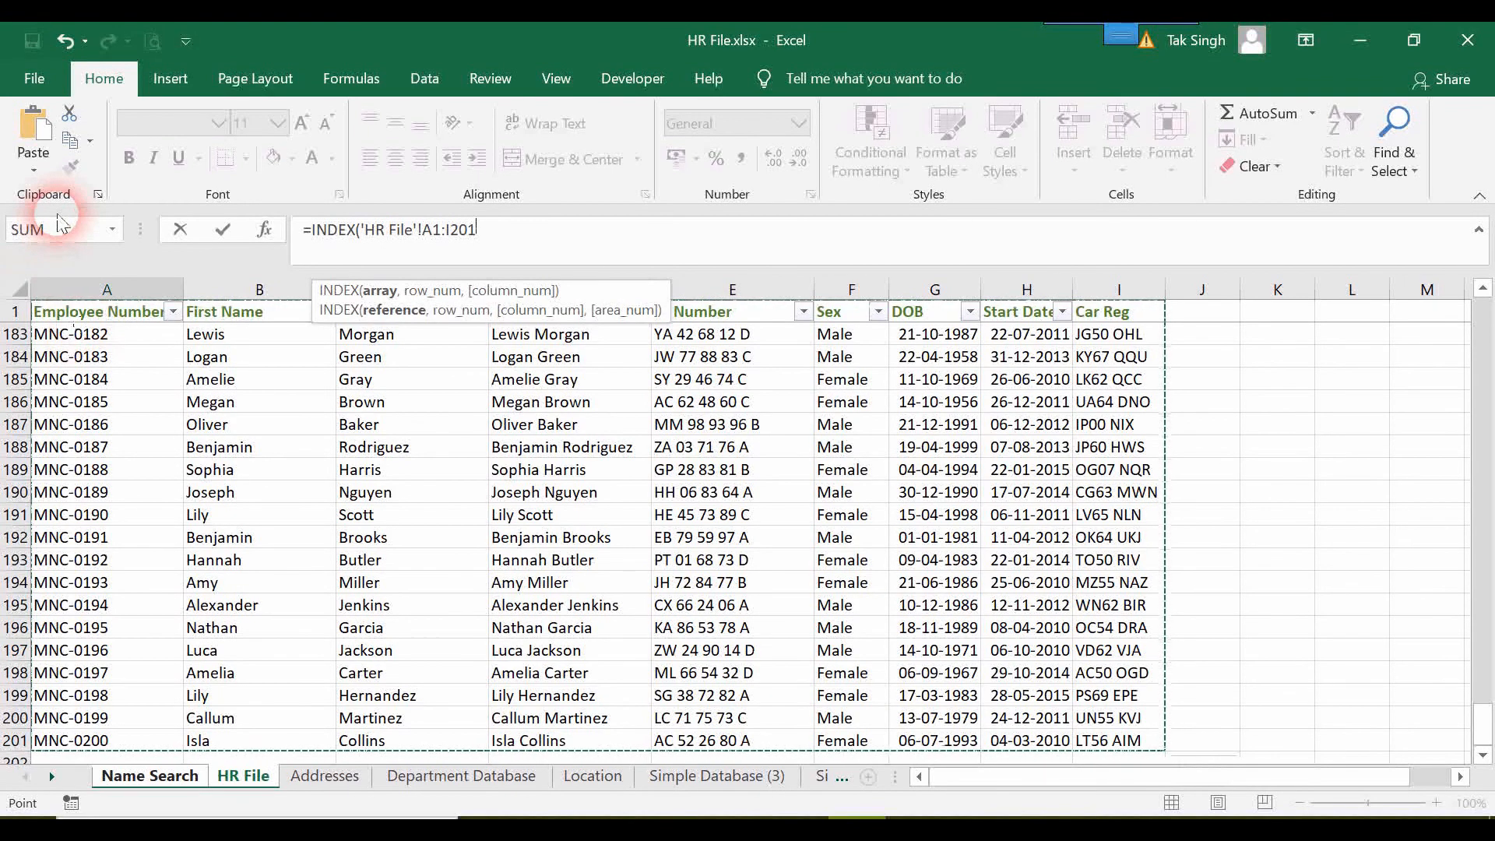
Insert the copied SMALL expression as INDEX's row number and set the column number to 4.
type(",")
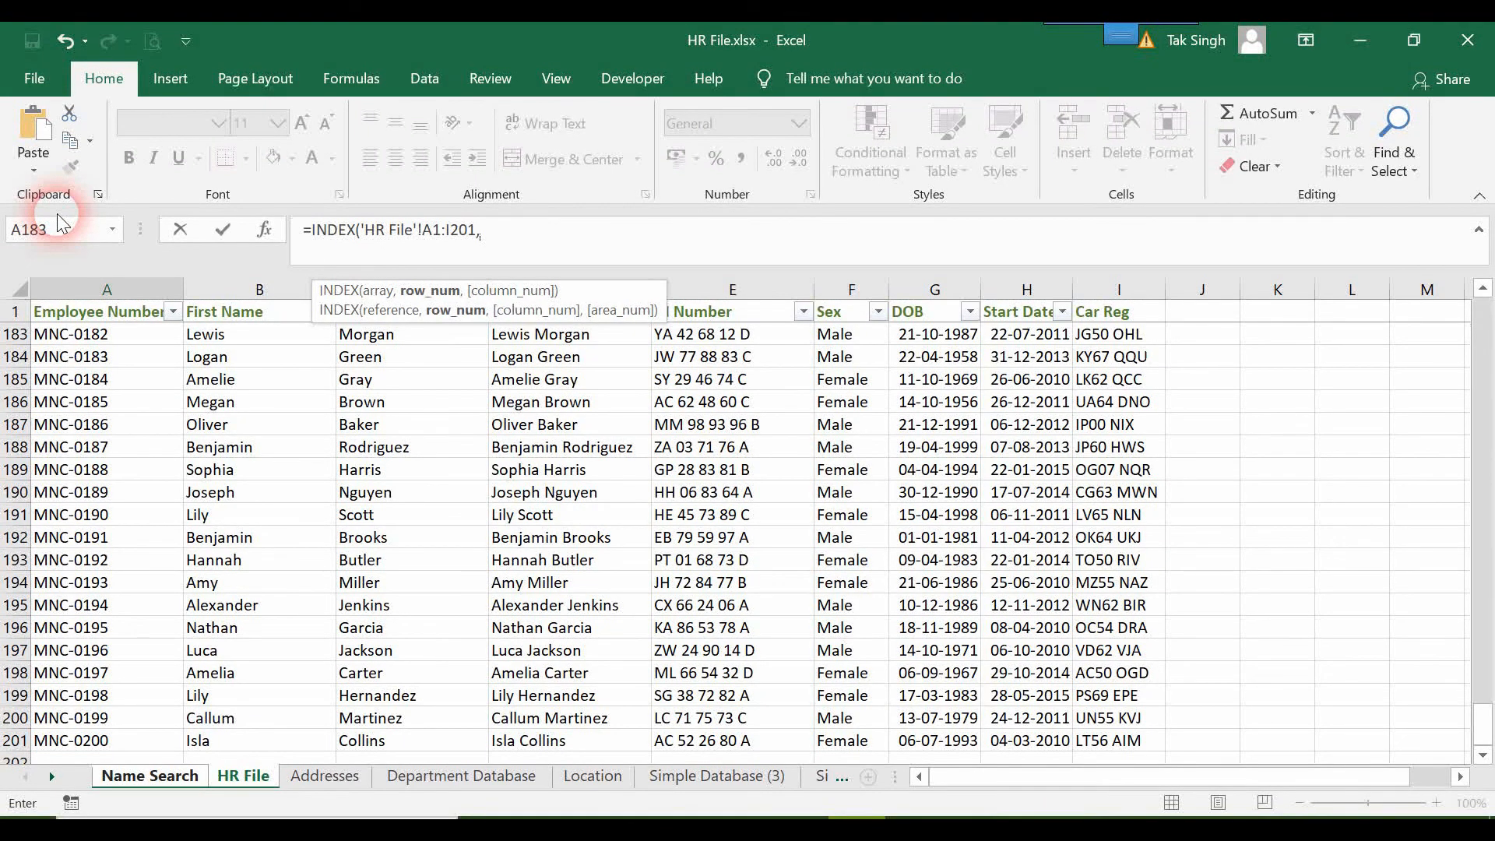
key("ctrl+v")
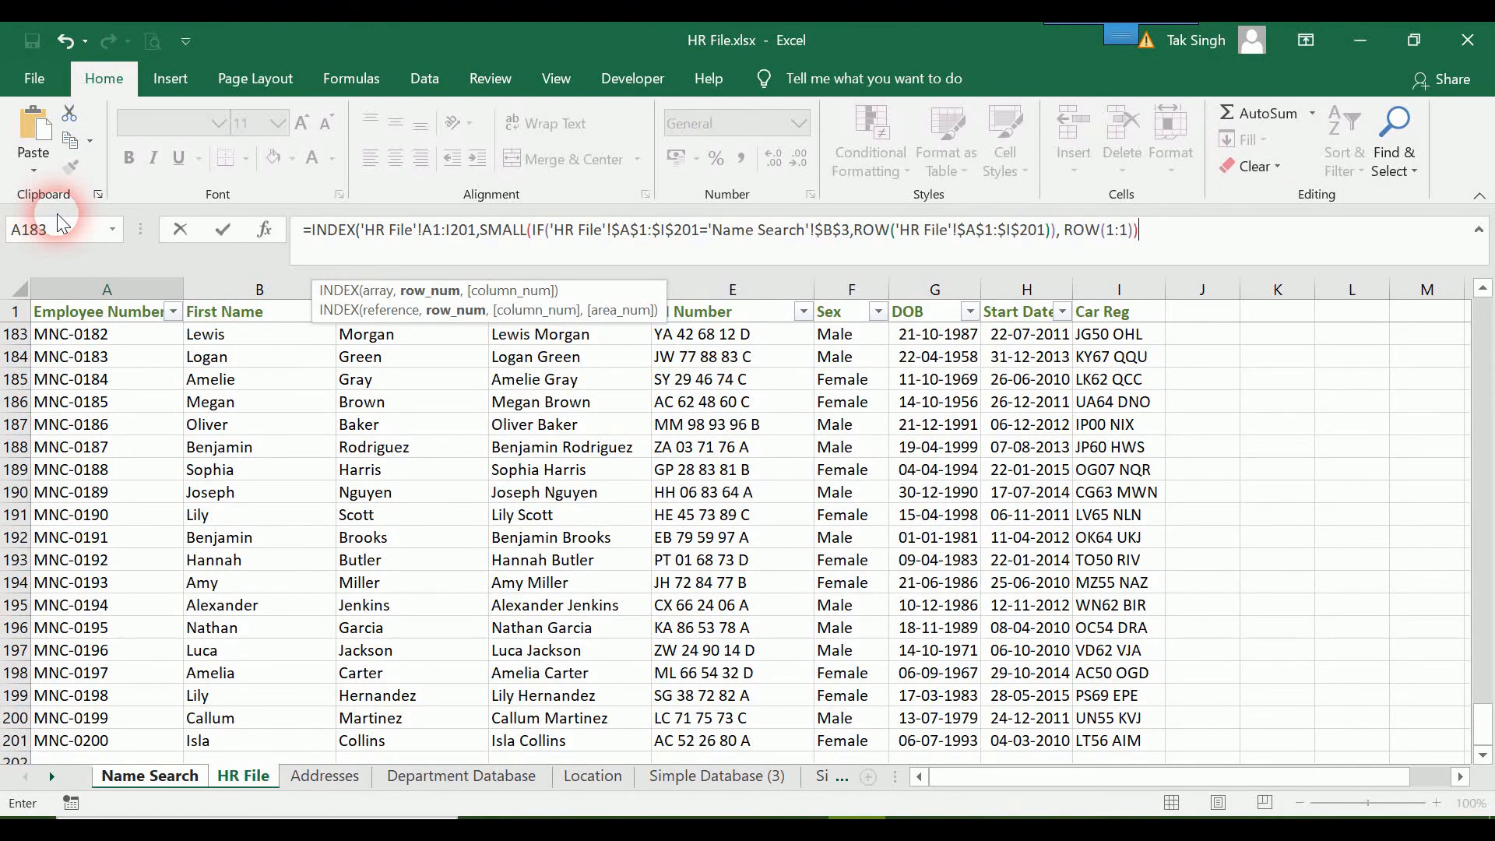
type(",")
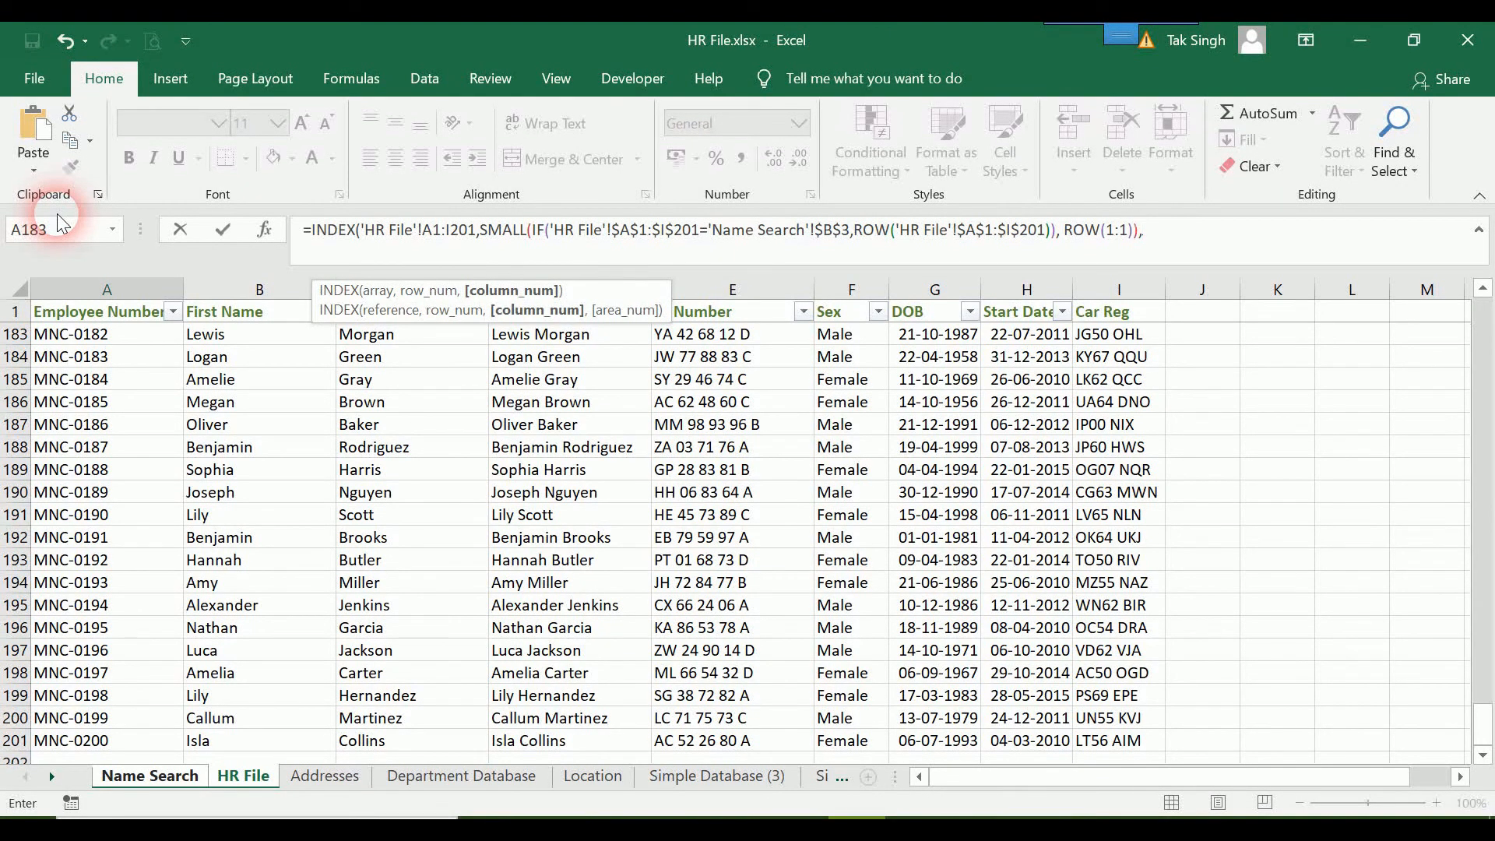
left_click(150, 775)
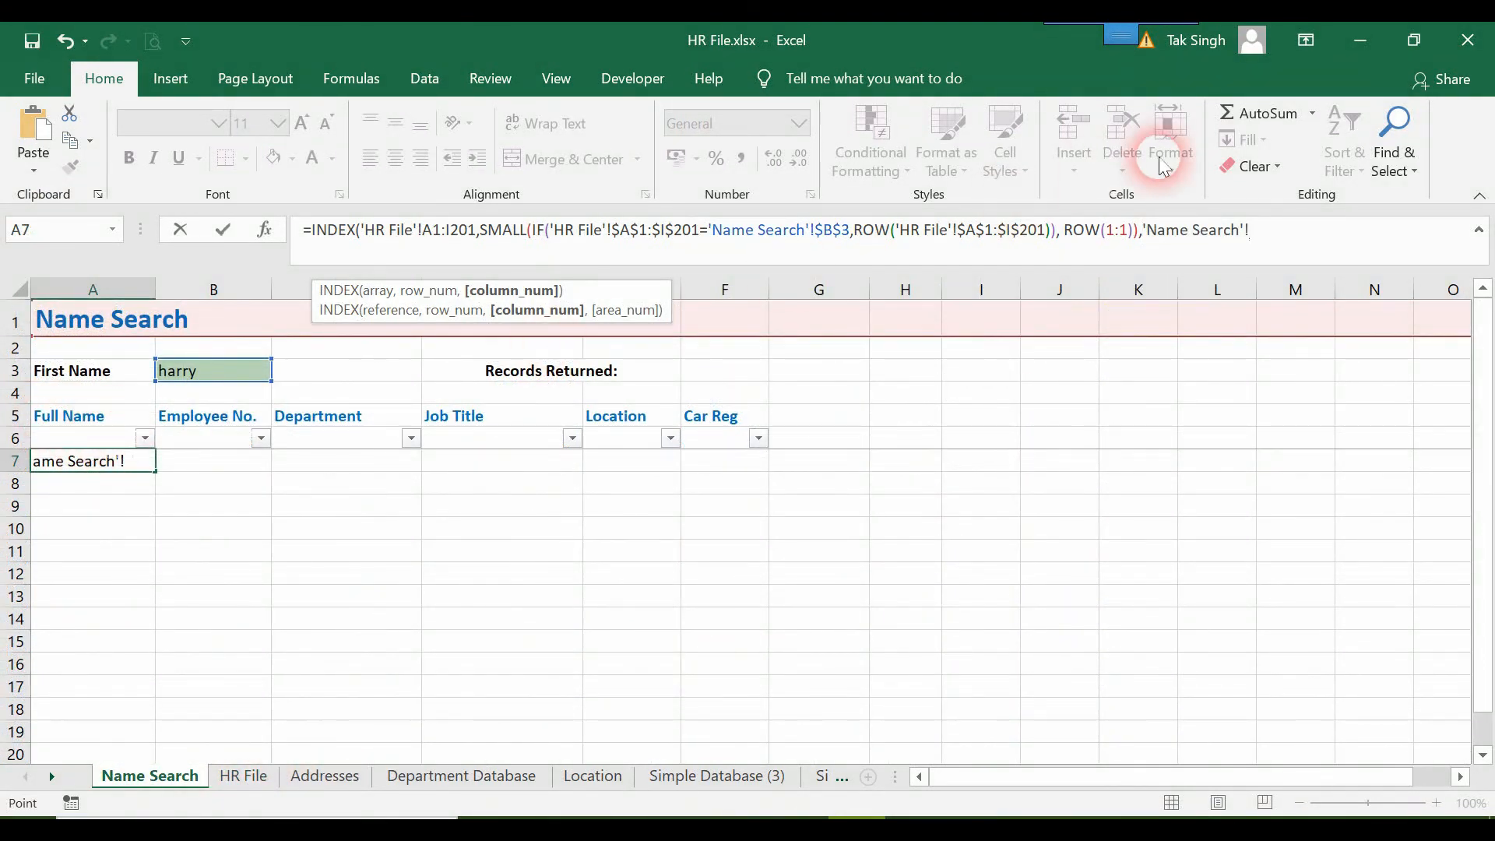
left_click(244, 776)
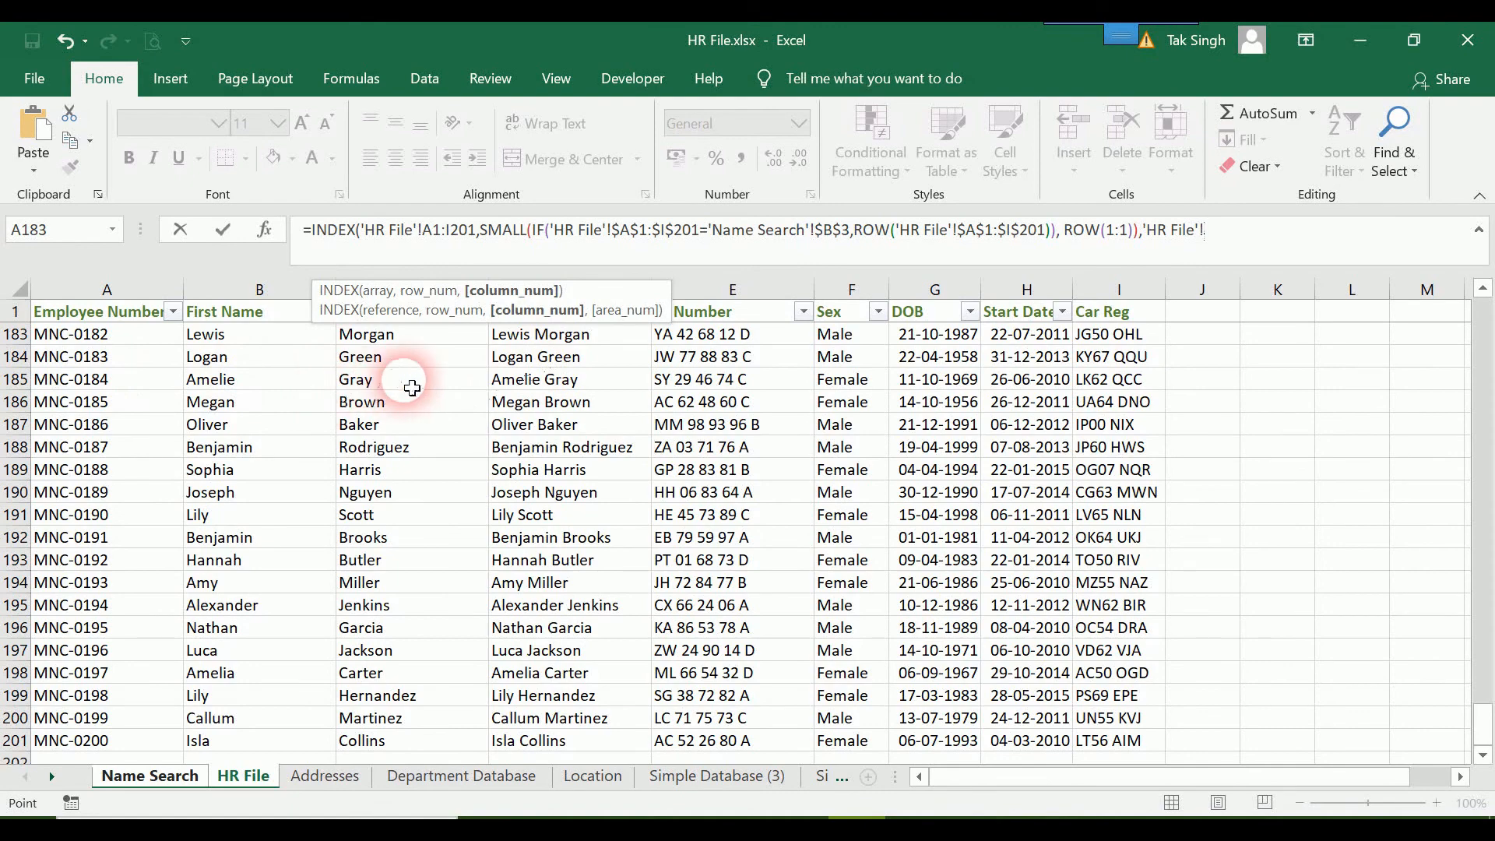
left_click_drag(1205, 247, 1146, 248)
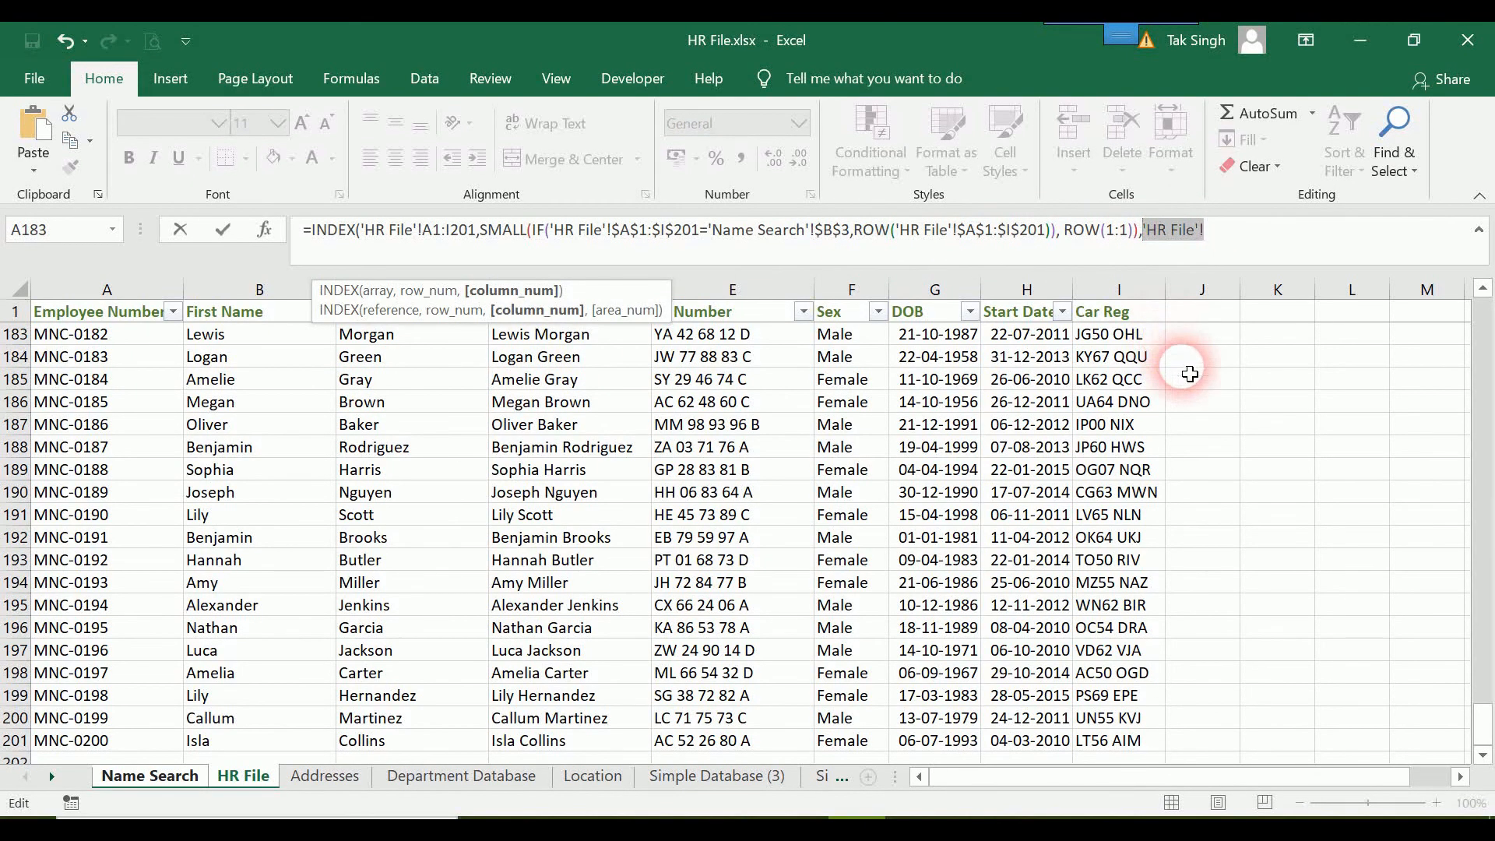
type("4")
Make the INDEX array absolute as $A$1:$I$201, enter A7 as an array formula and fill it down to A10.
left_click(1191, 234)
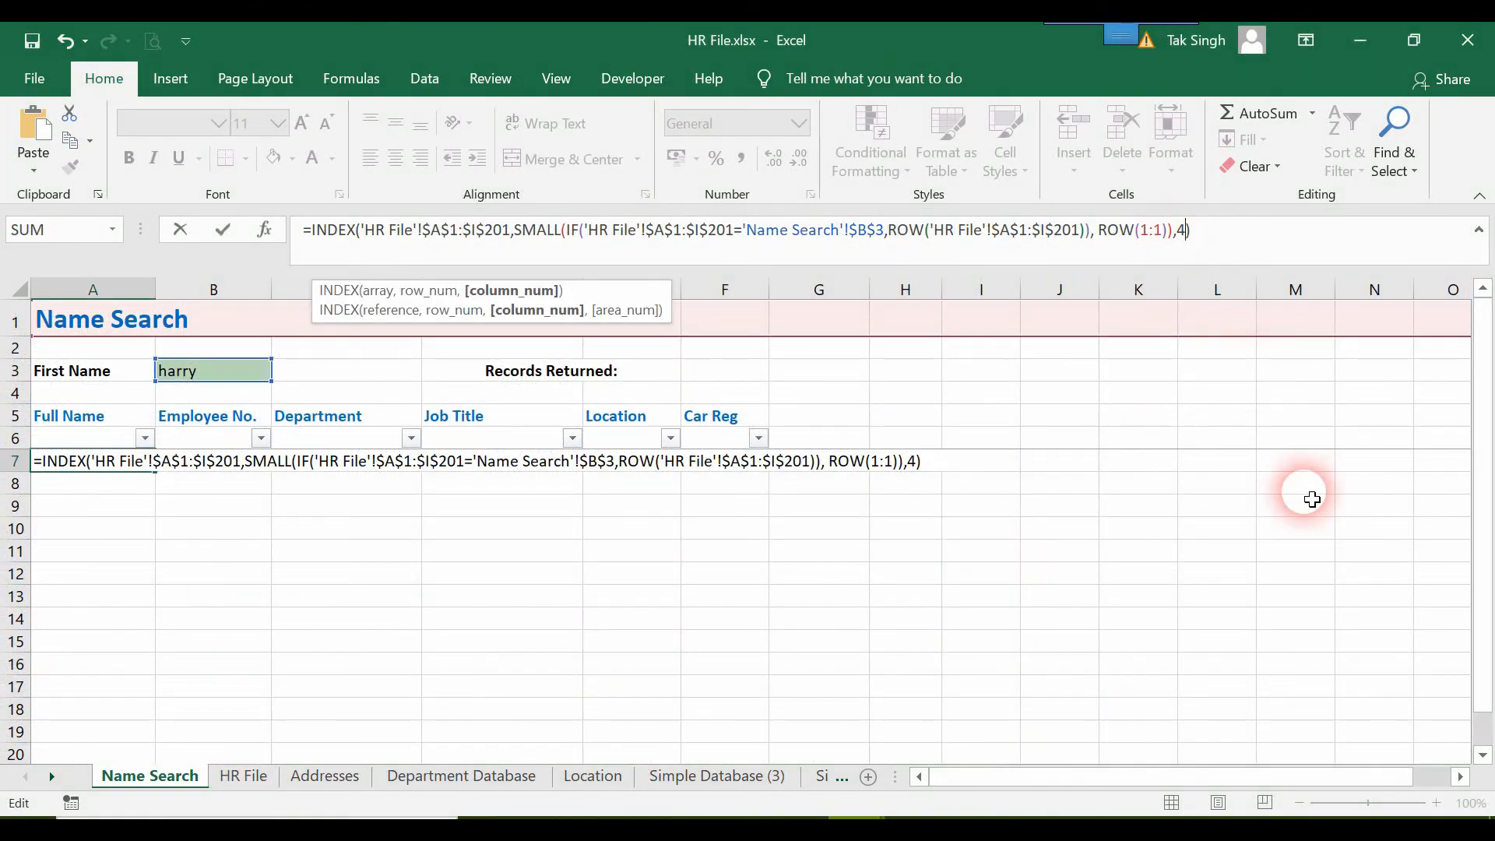
key("ctrl+shift+Return")
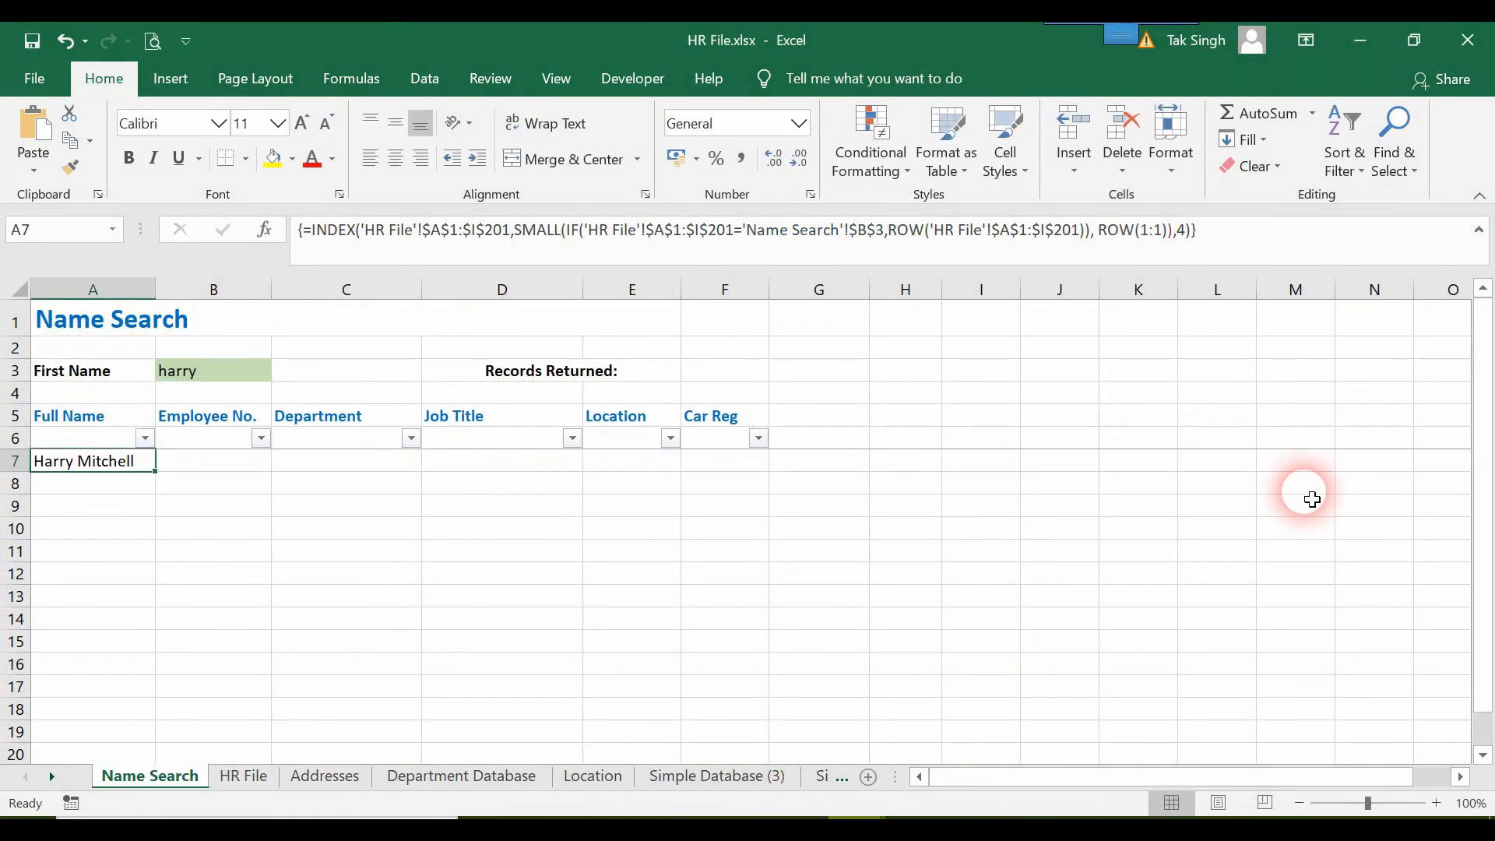
left_click_drag(156, 472, 158, 551)
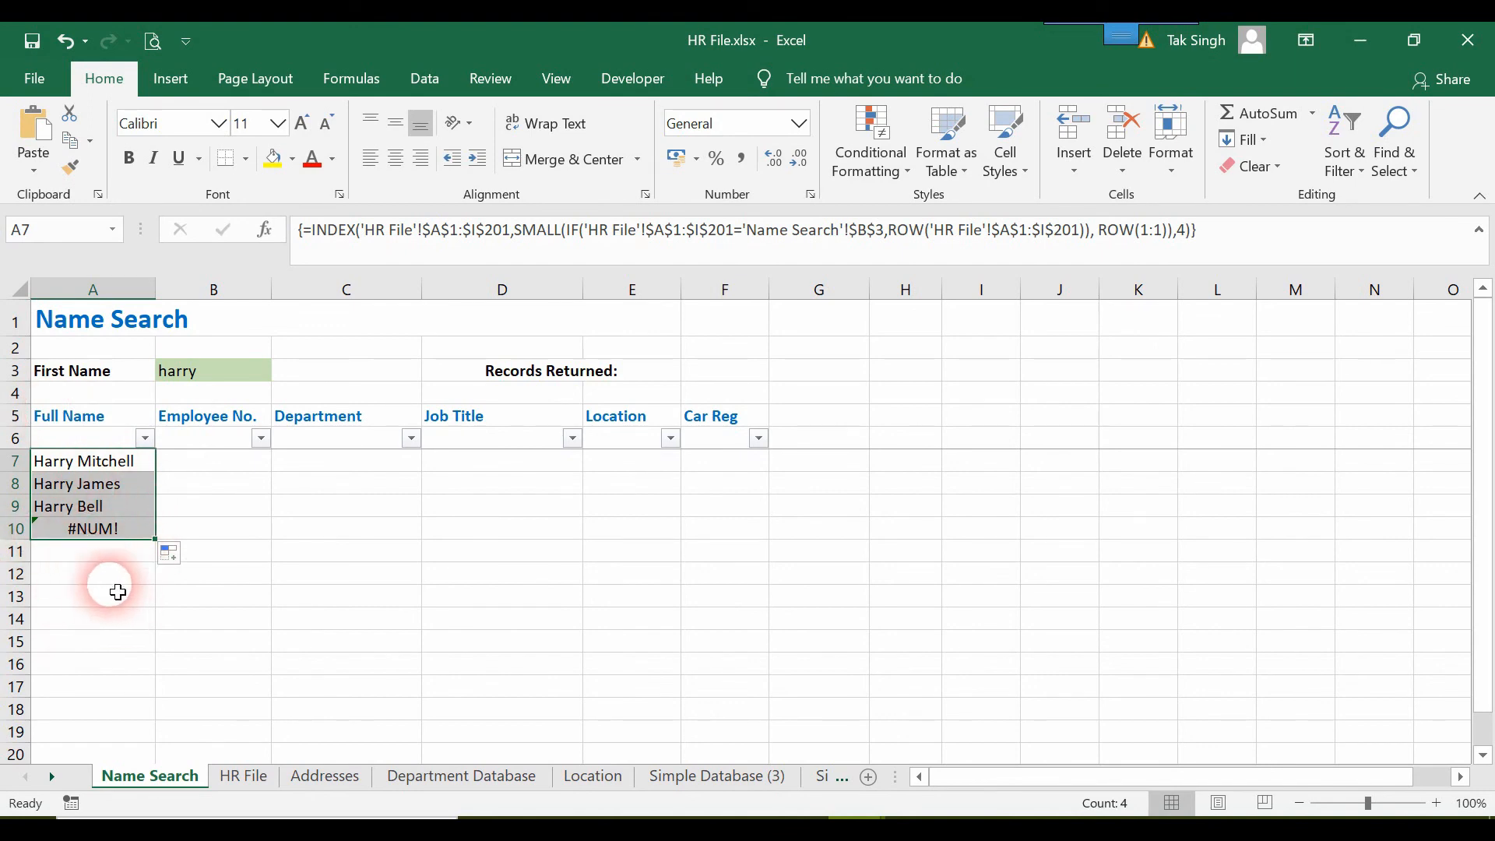
Wrap A7's INDEX formula in IFERROR with "" as the error value and enter it as an array formula.
left_click(121, 462)
double_click(121, 462)
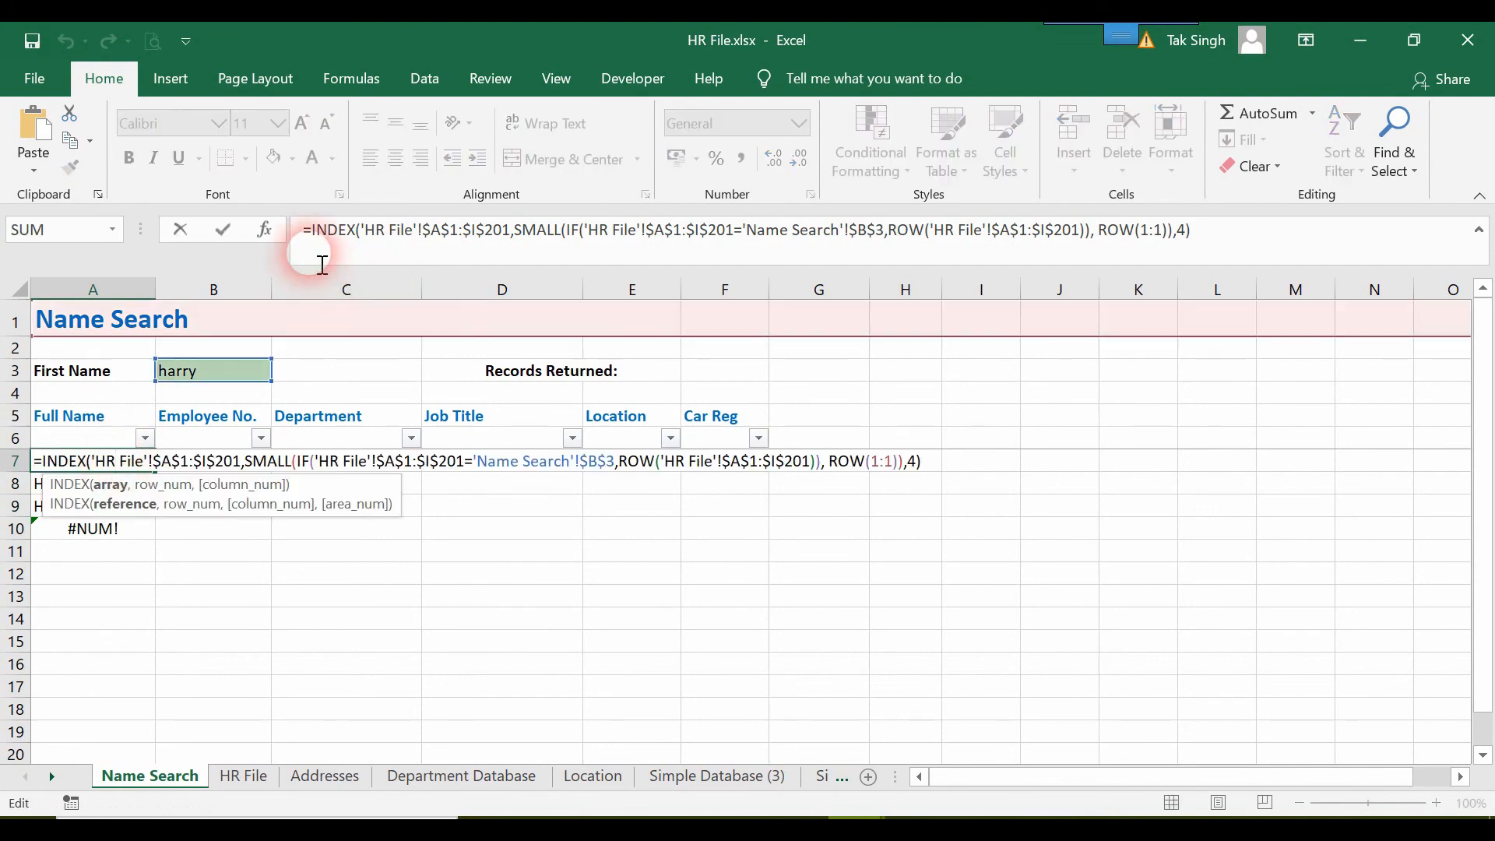
left_click(306, 233)
type("IFERROR(")
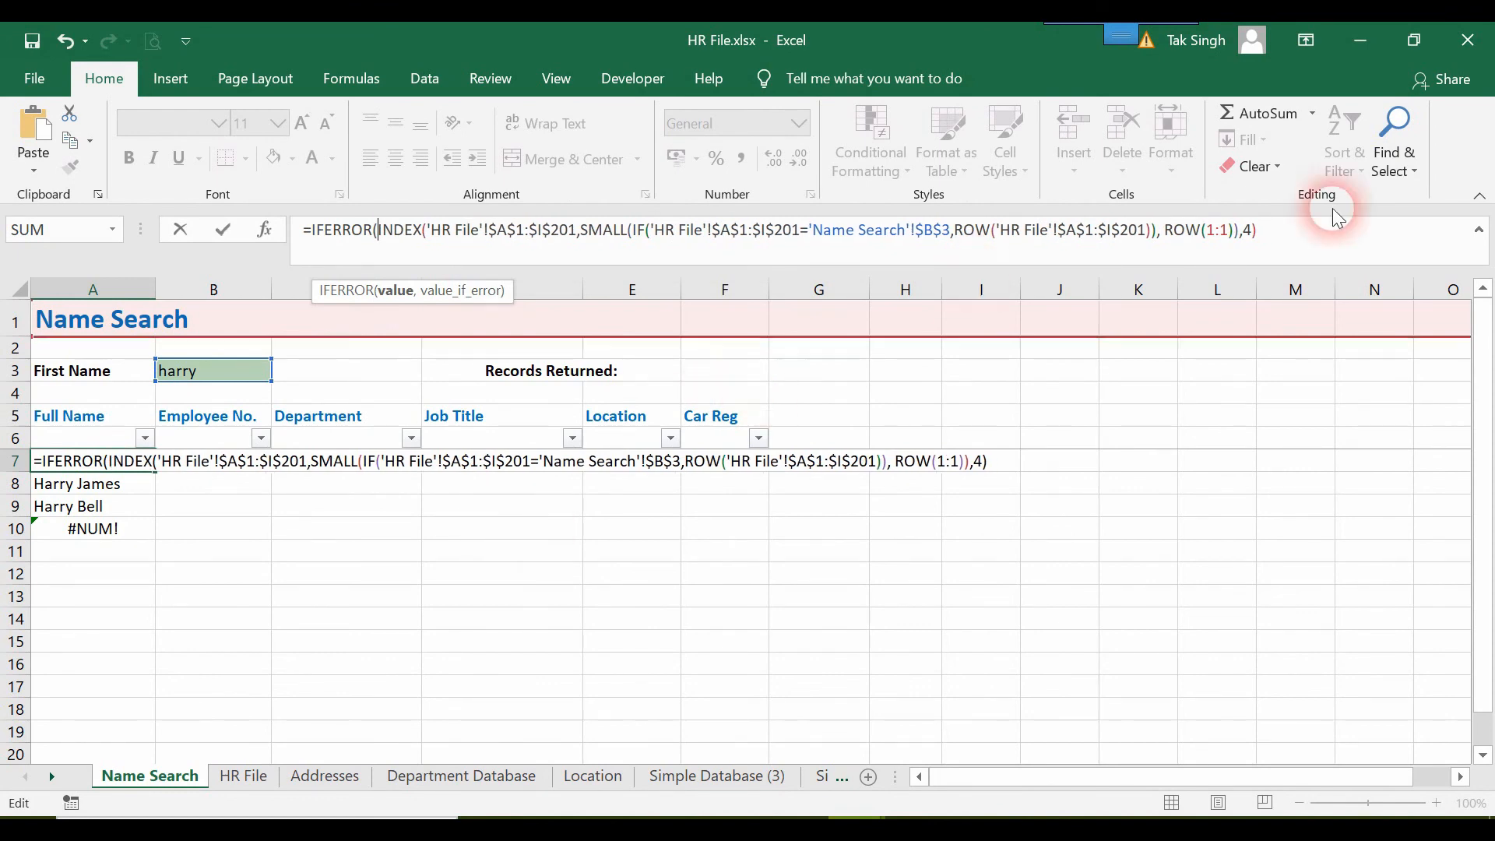
left_click(1325, 246)
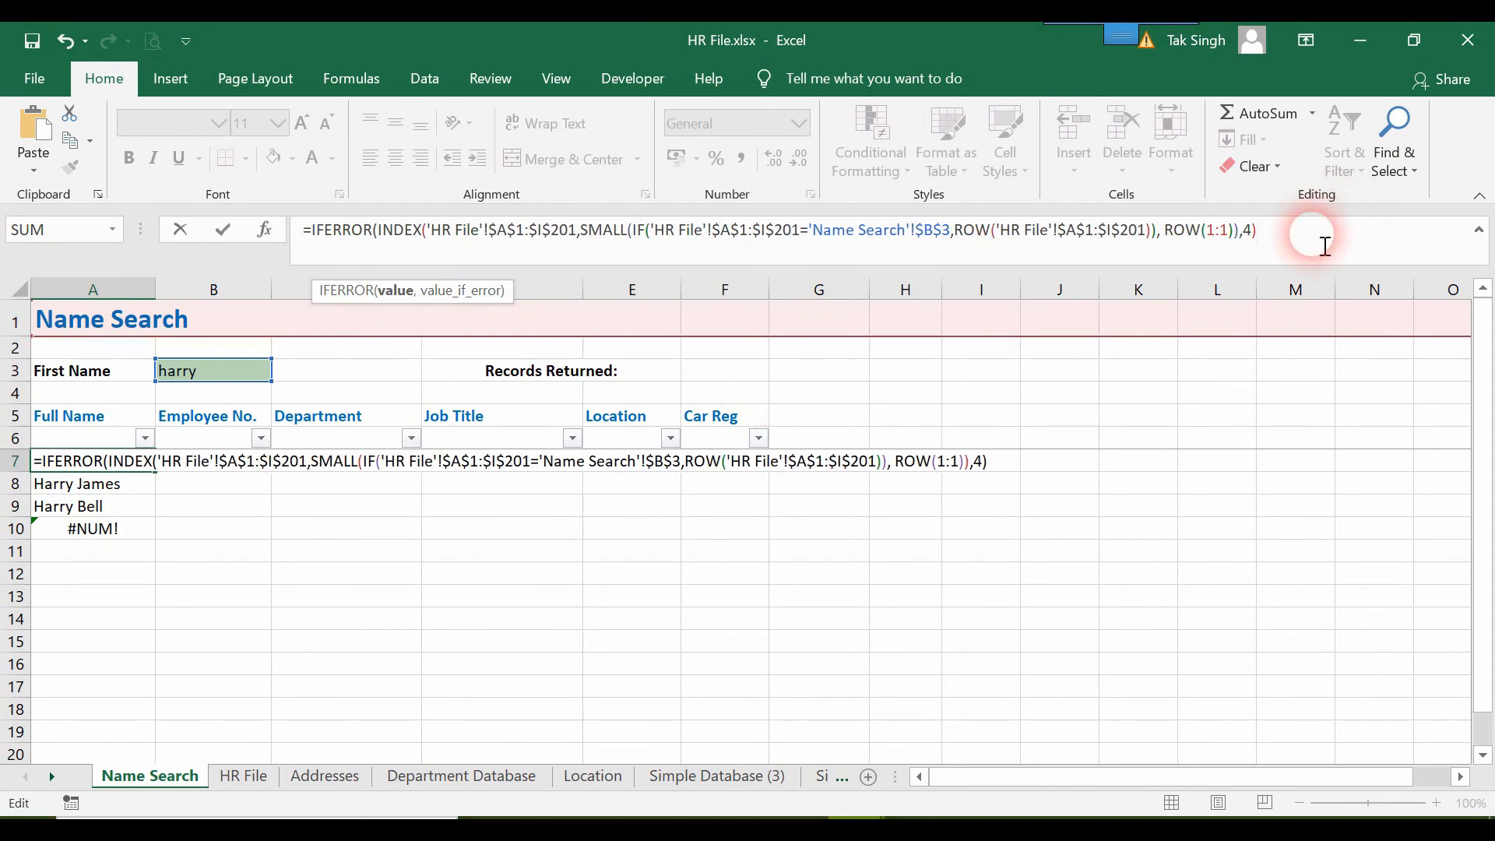
type(",\"\"")
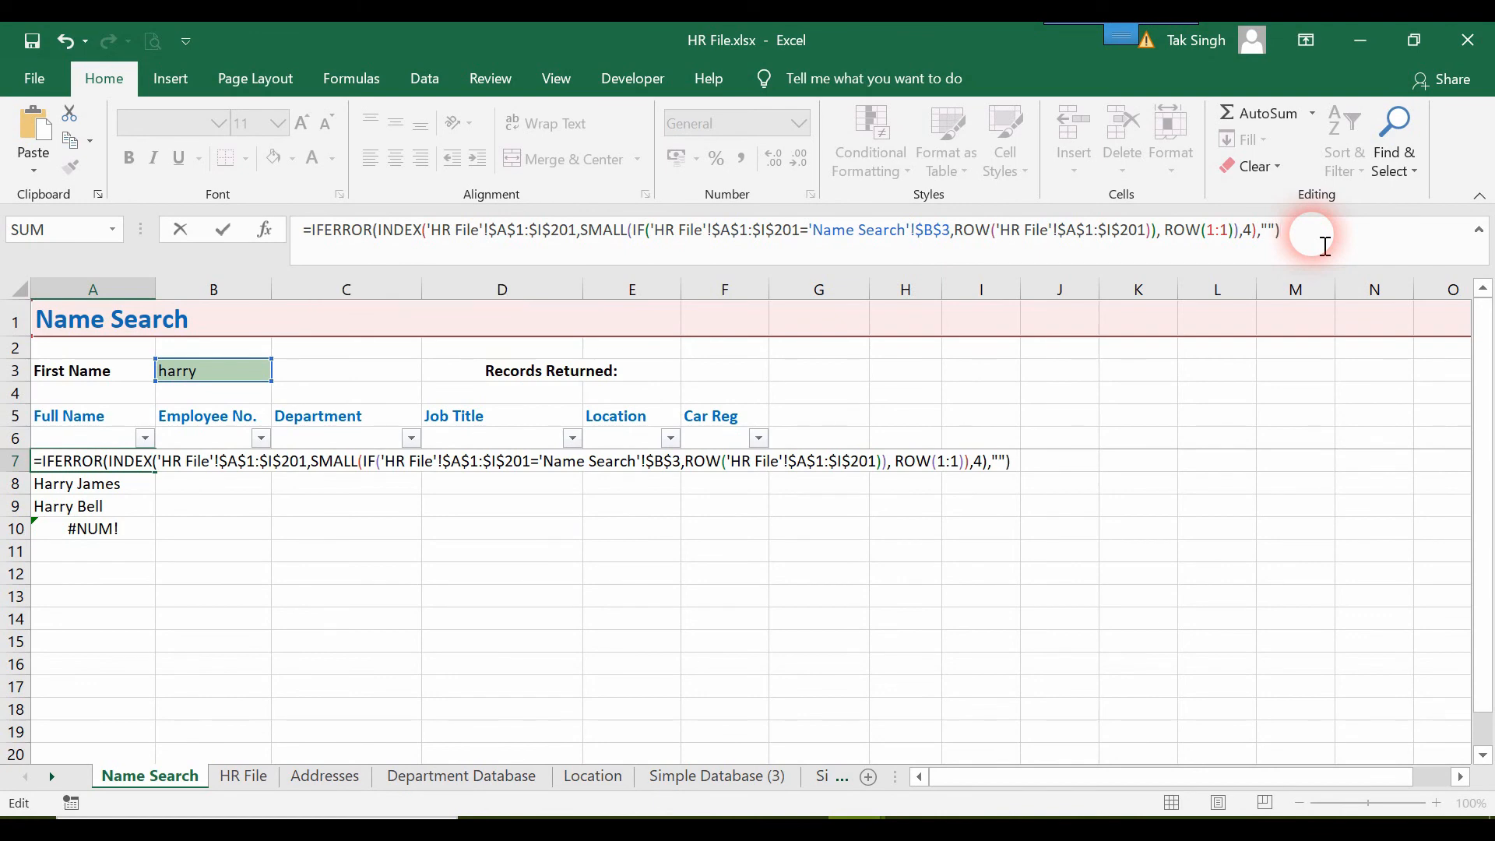
key("ctrl+shift+Return")
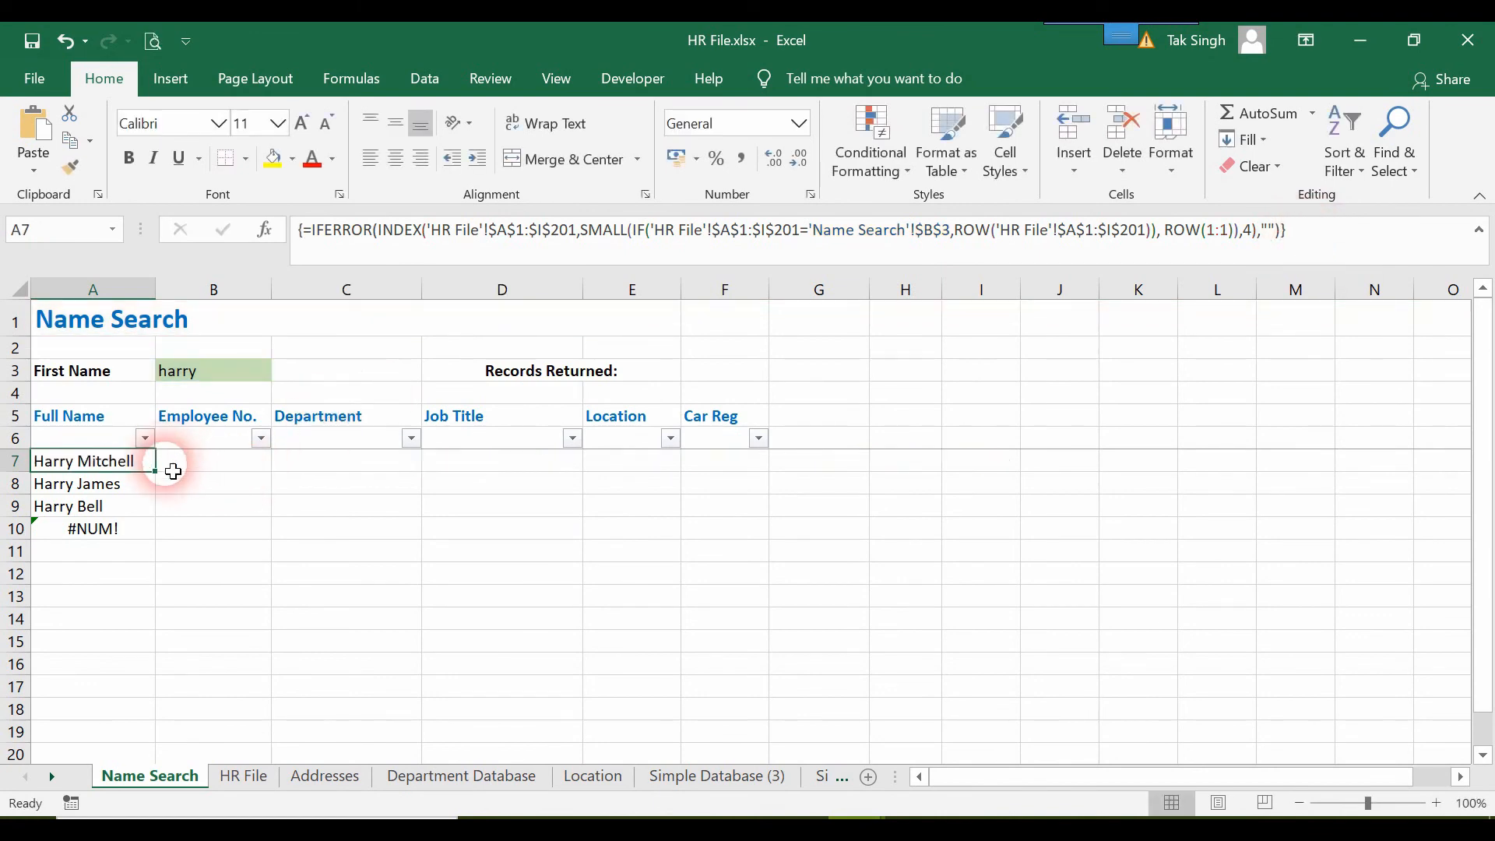
Fill the IFERROR formula from A7 down to A10 and inspect the formula in A10.
left_click_drag(155, 471, 160, 537)
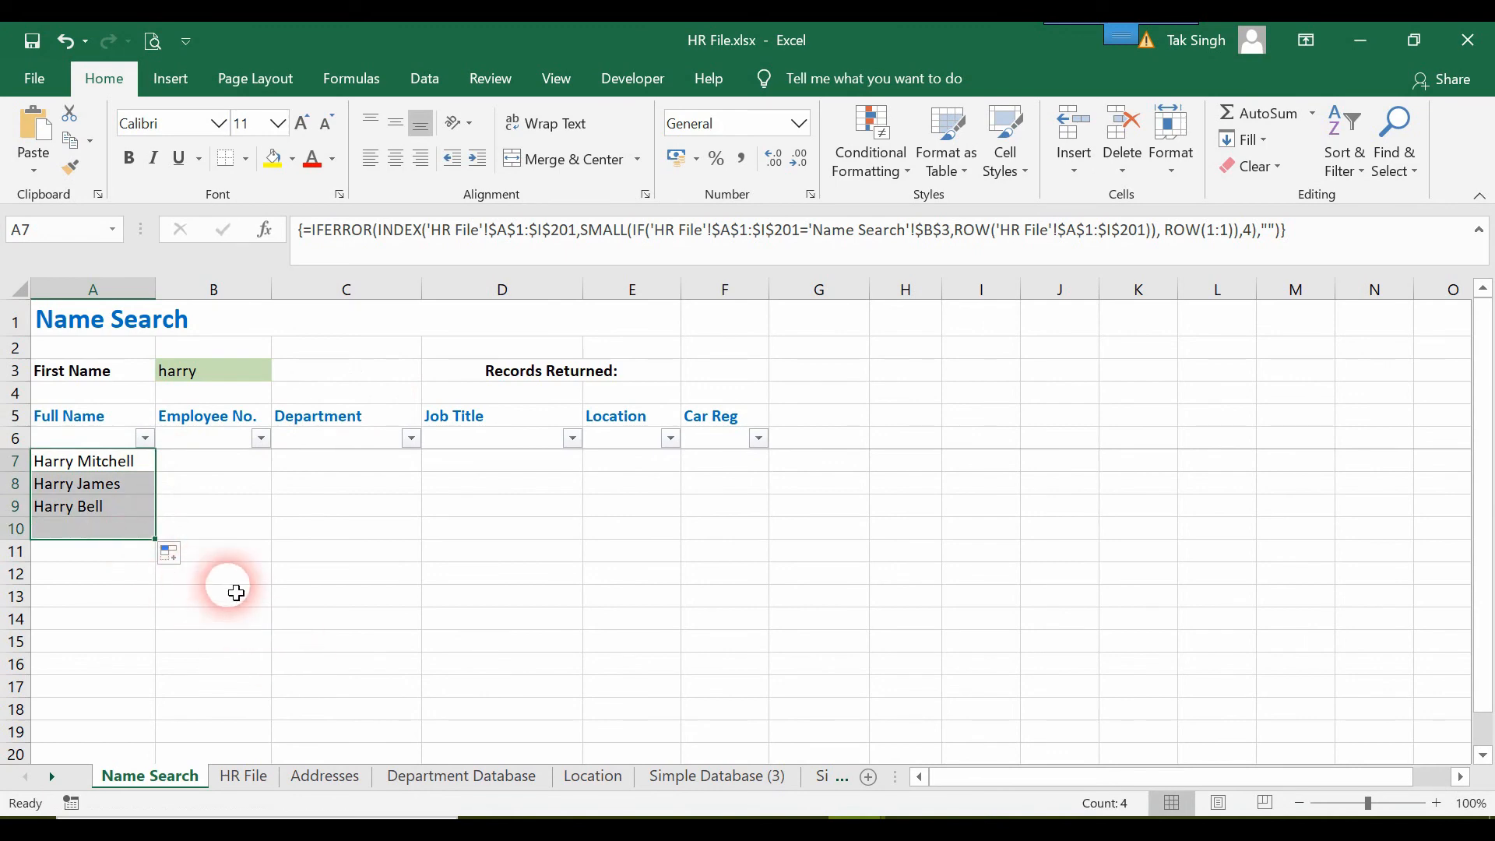
left_click(350, 599)
left_click(50, 531)
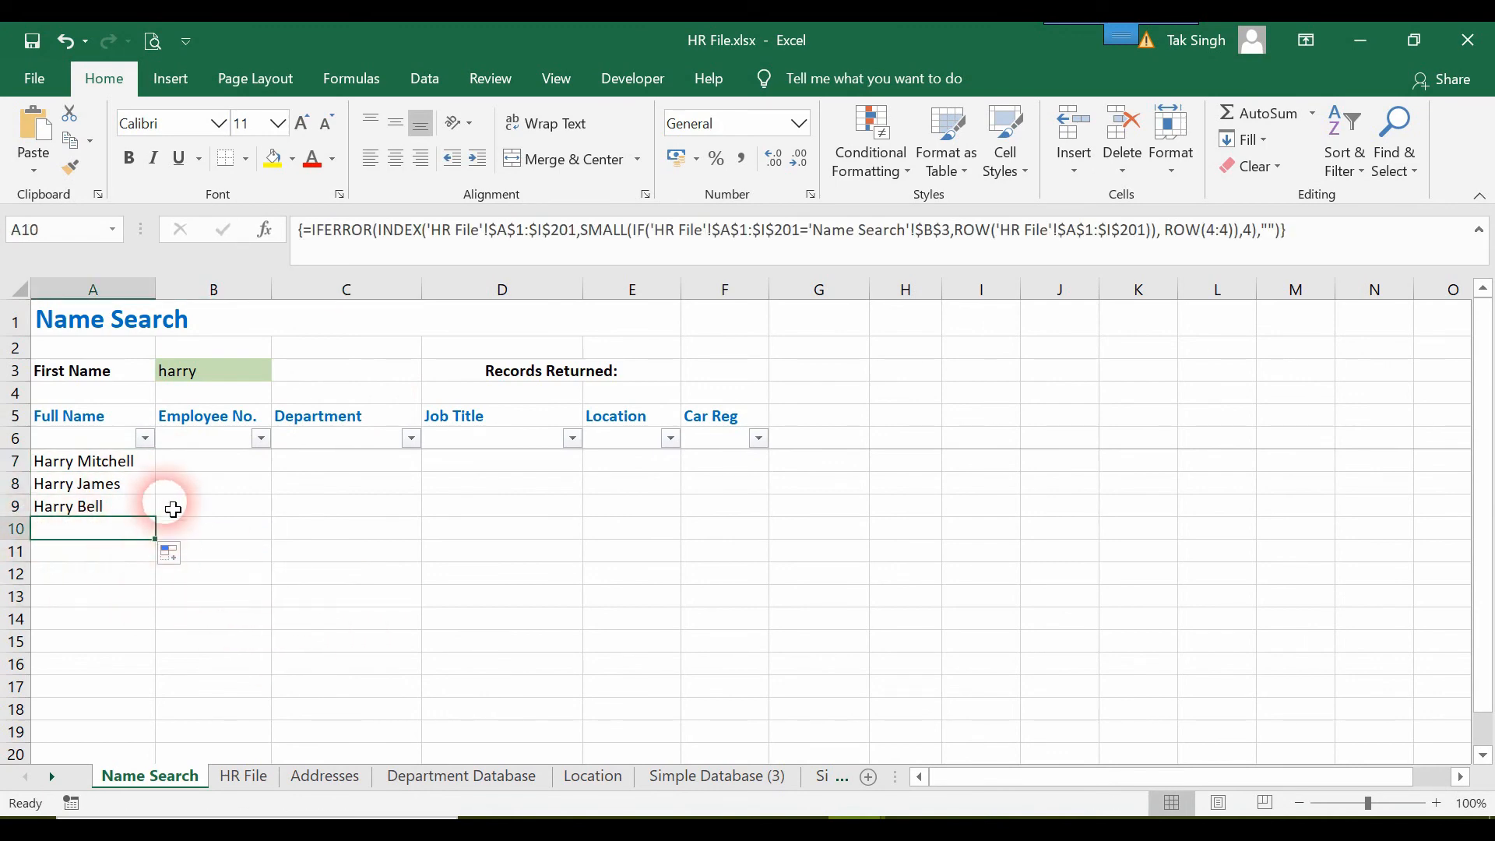
Copy the Full Name formula from A7 into B7 under Employee No.
left_click(106, 472)
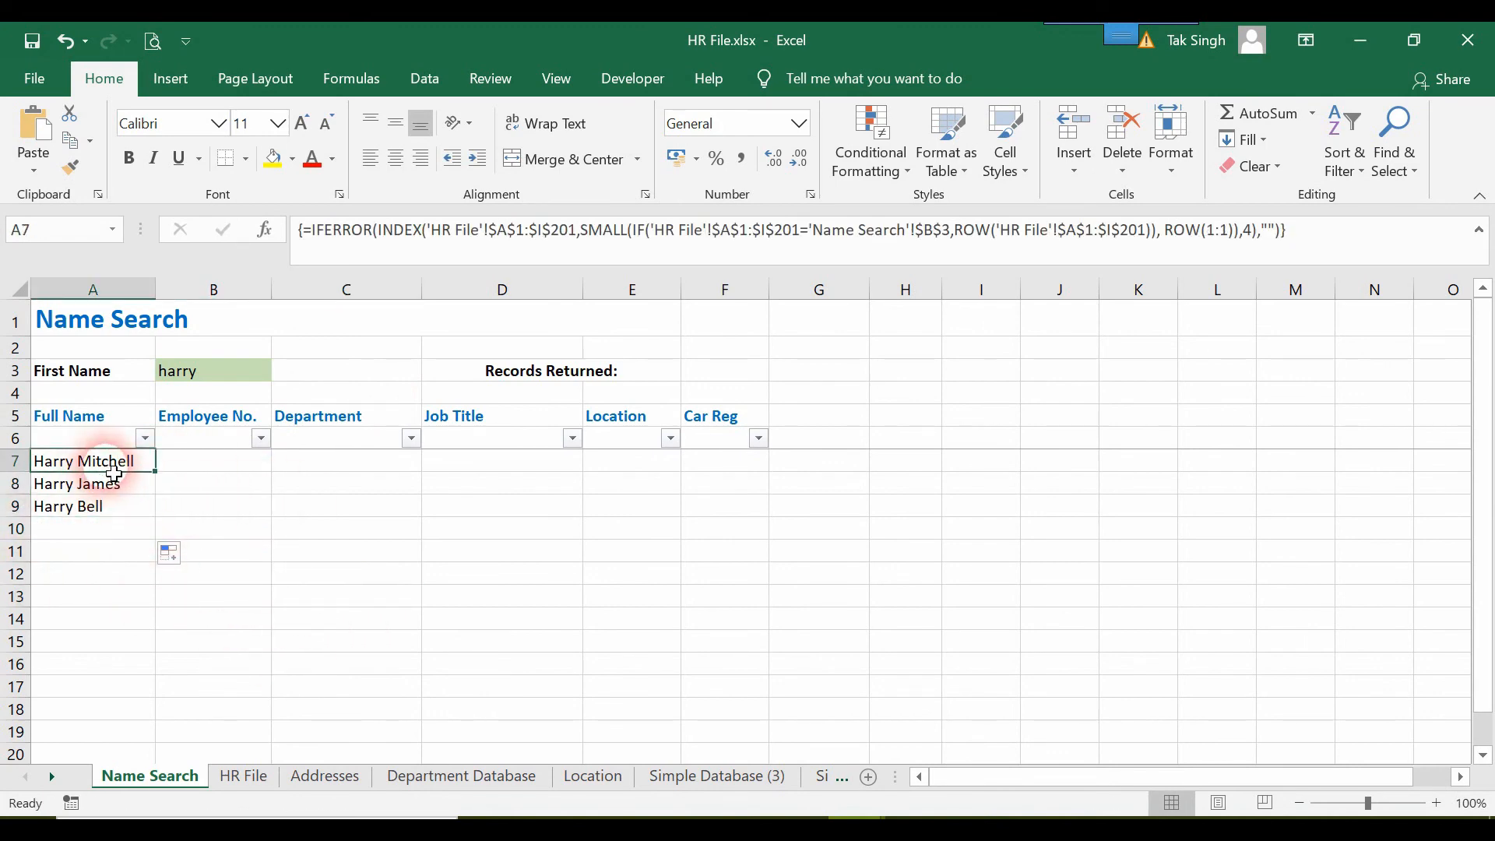
key("ctrl+c")
left_click(211, 473)
key("ctrl+v")
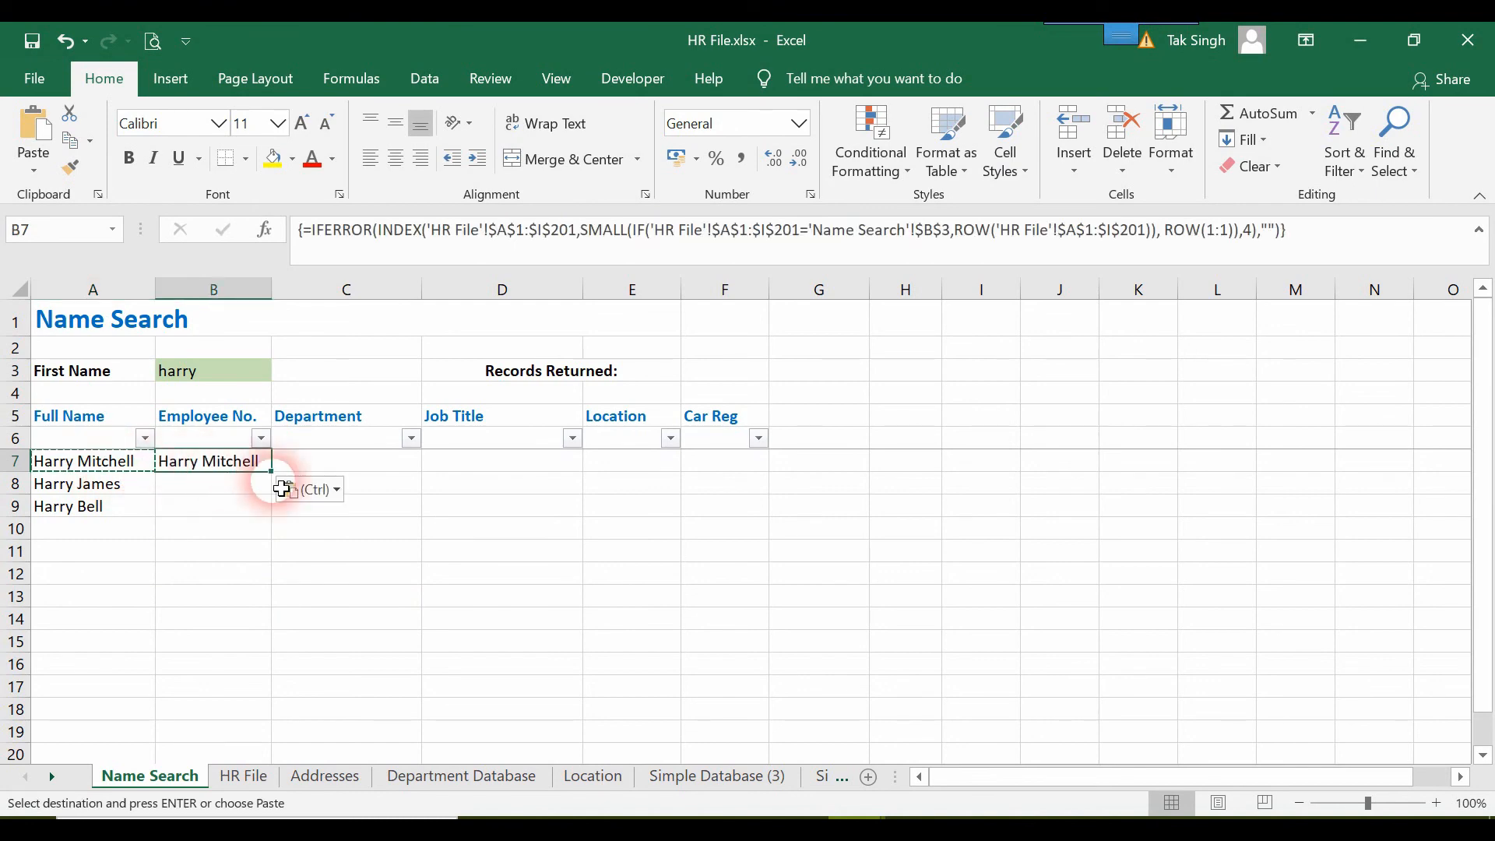
key("Escape")
Check the position of the Employee Number column on the HR File sheet, and return to Name Search.
double_click(258, 465)
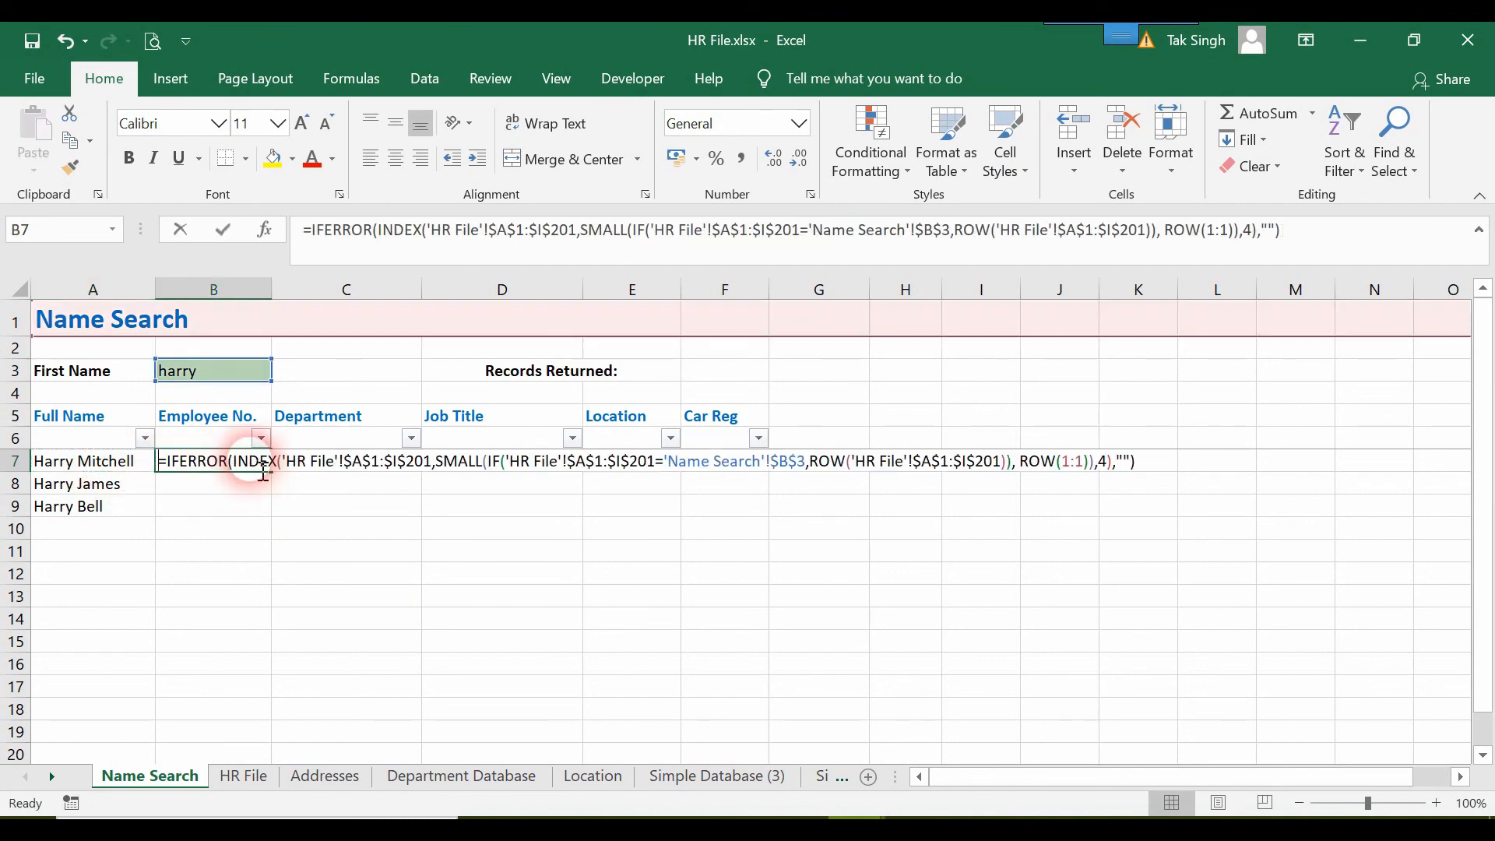
left_click(236, 772)
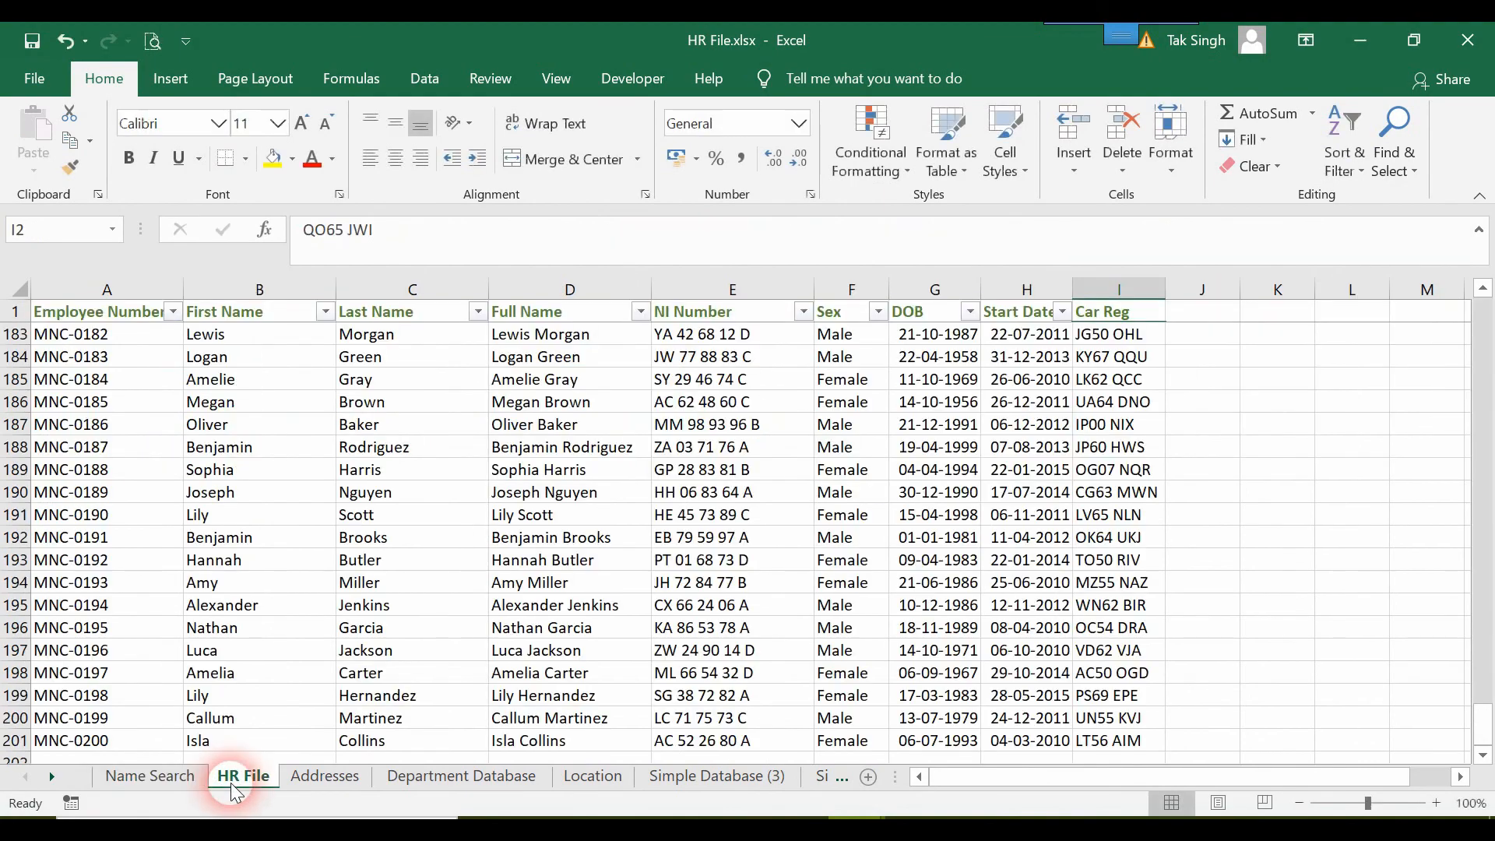
left_click(167, 774)
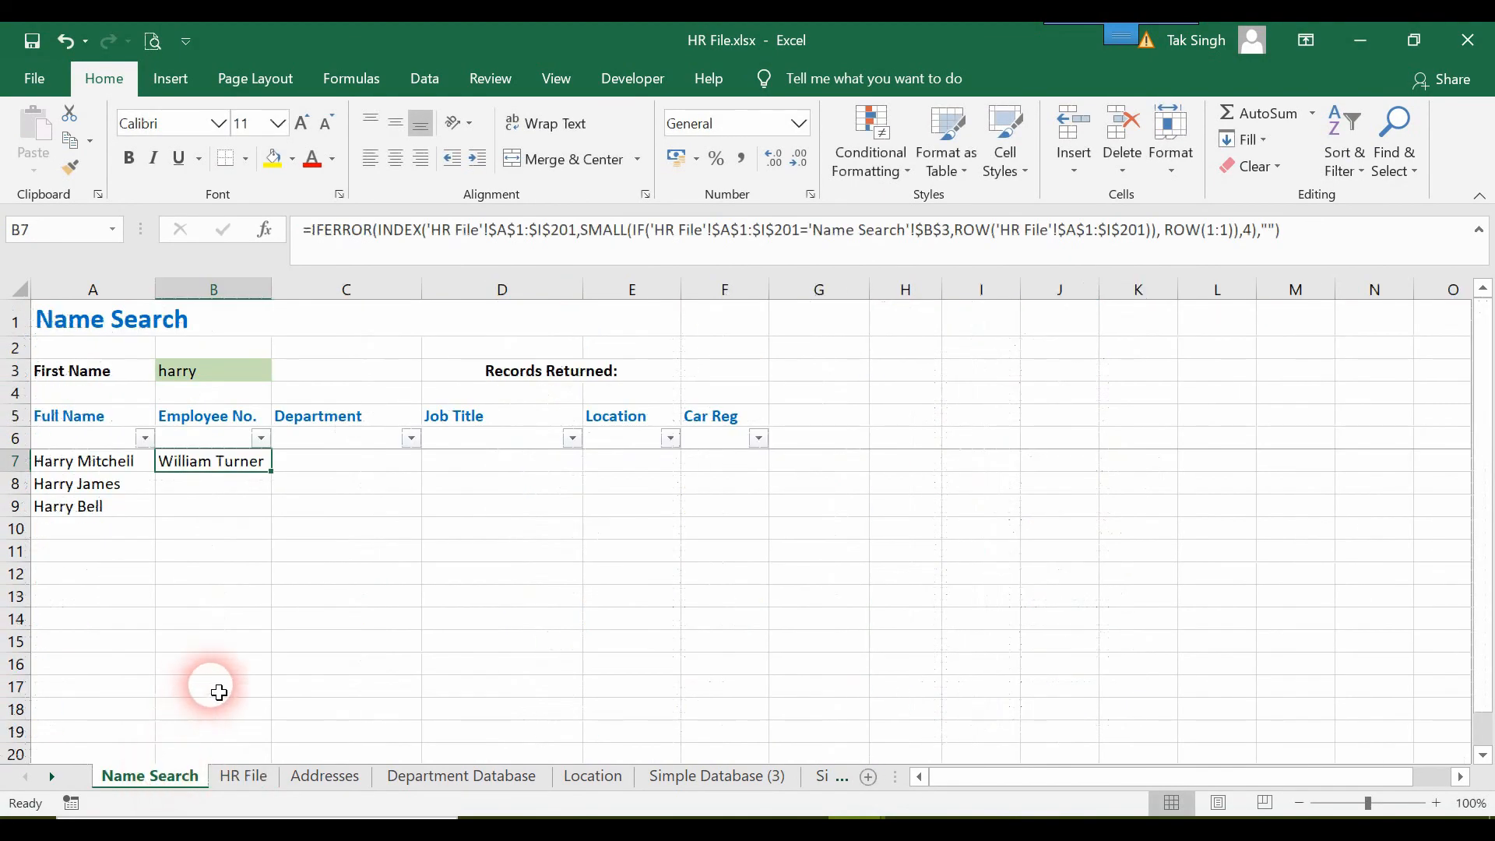
left_click(241, 774)
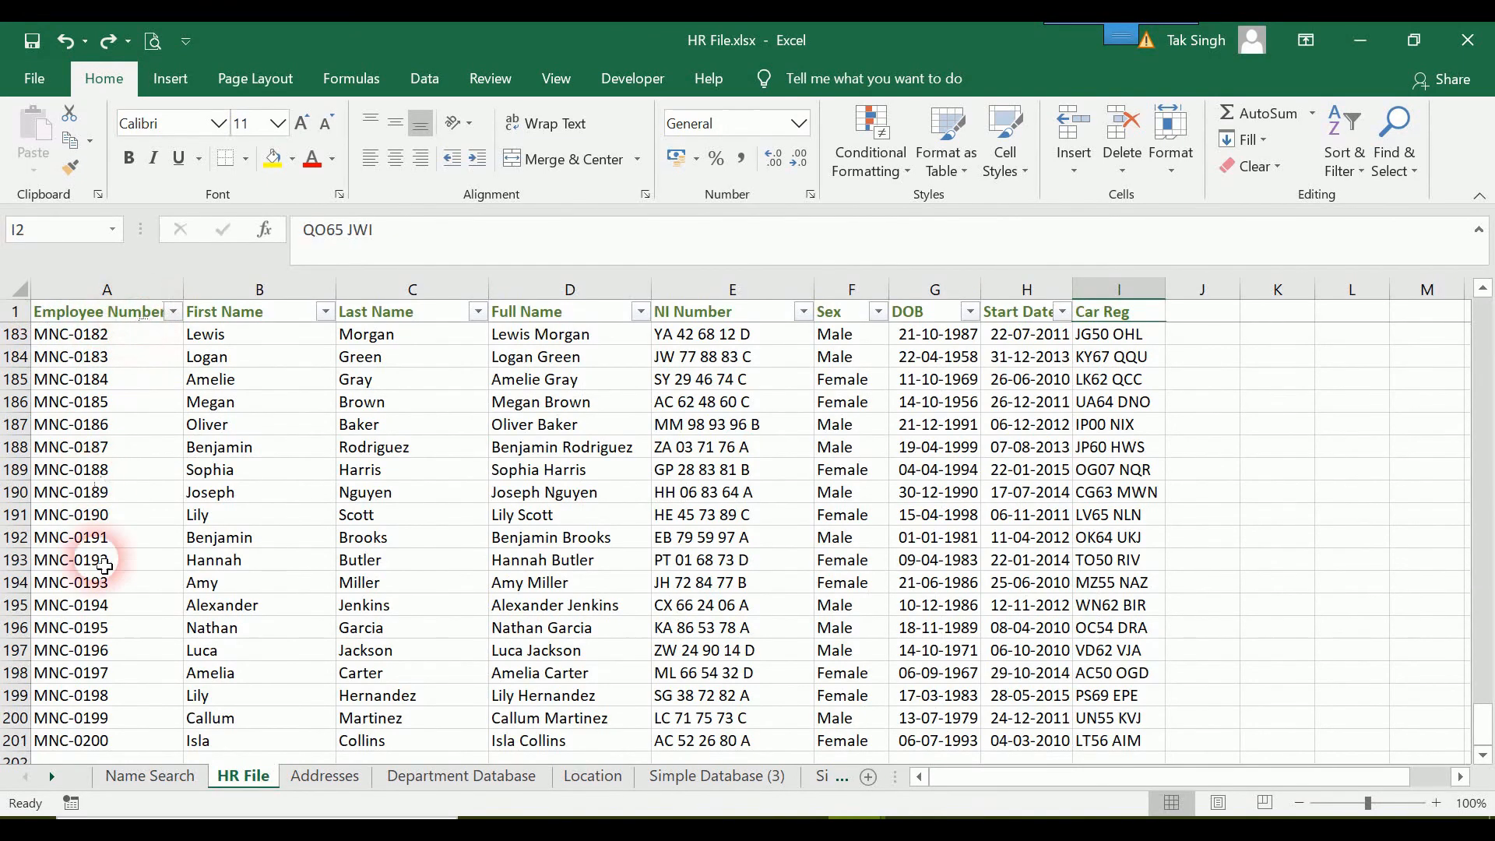
left_click(150, 776)
Change the INDEX column number in B7 to 1, enter it as an array formula and fill it down to B10.
double_click(253, 466)
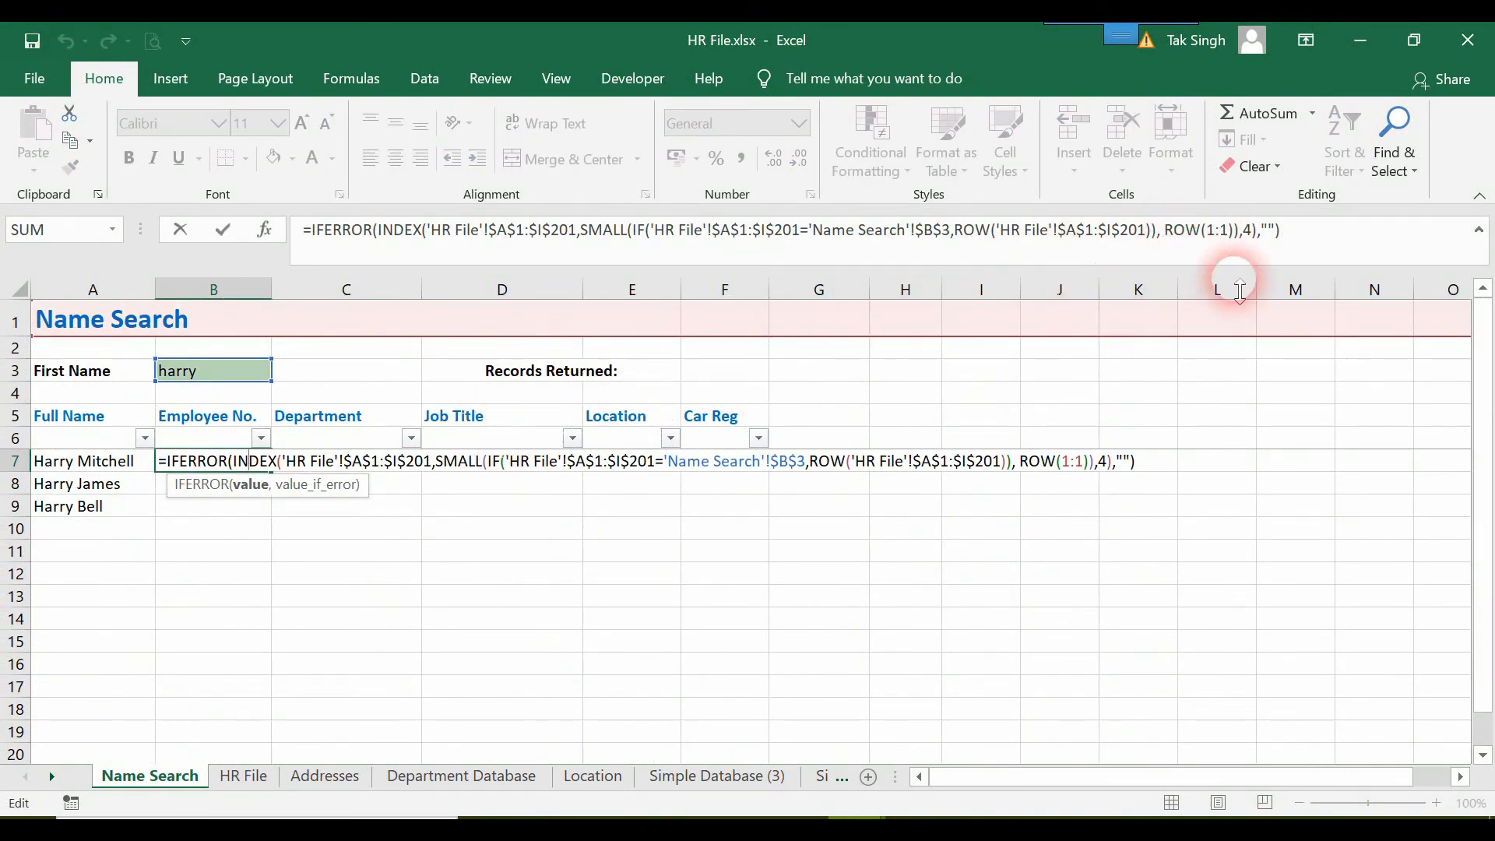
left_click(1112, 462)
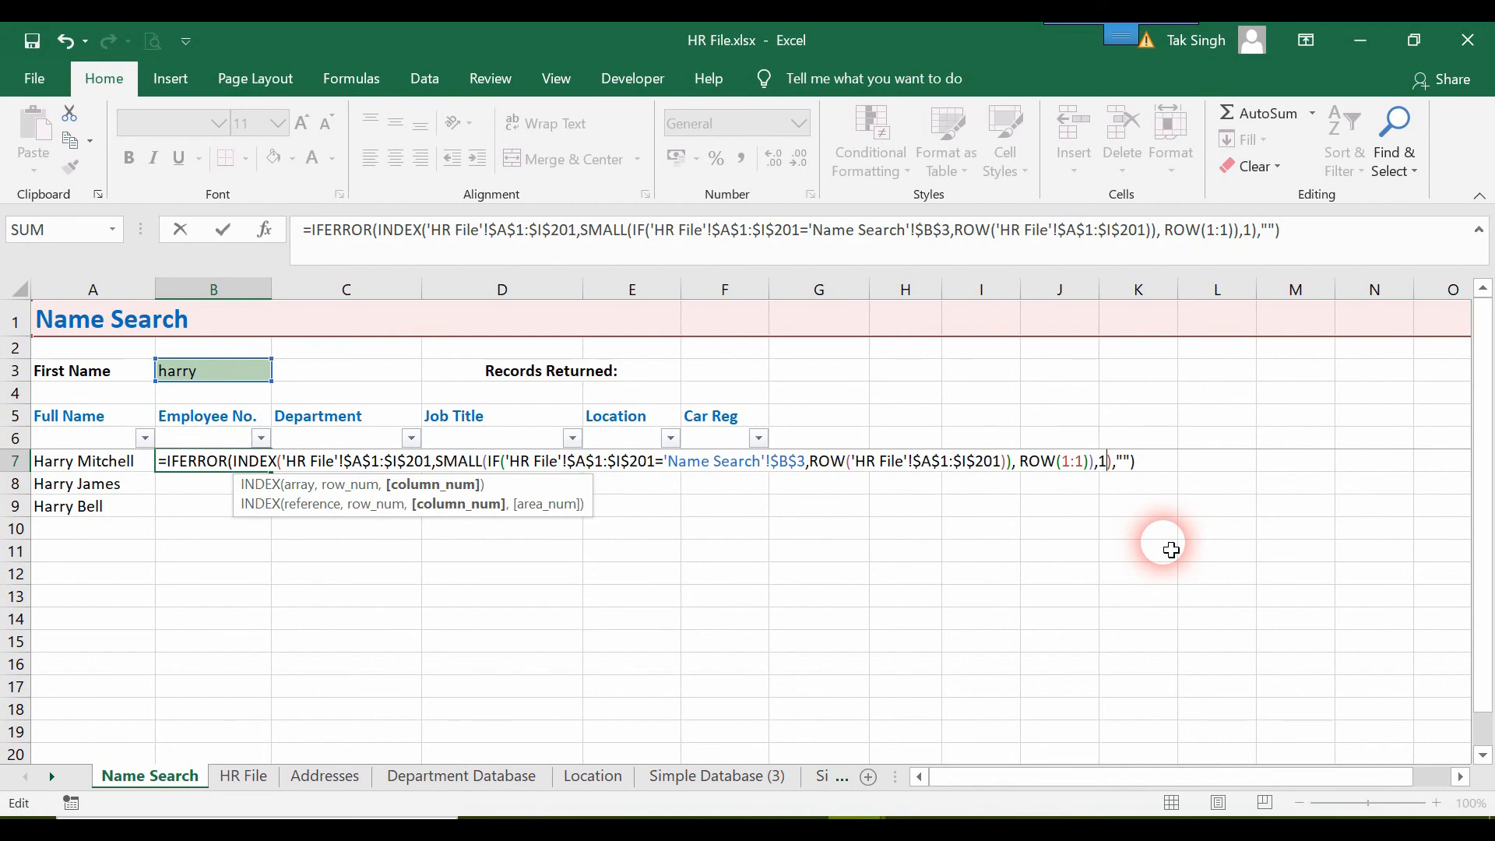
key("ctrl+shift+Return")
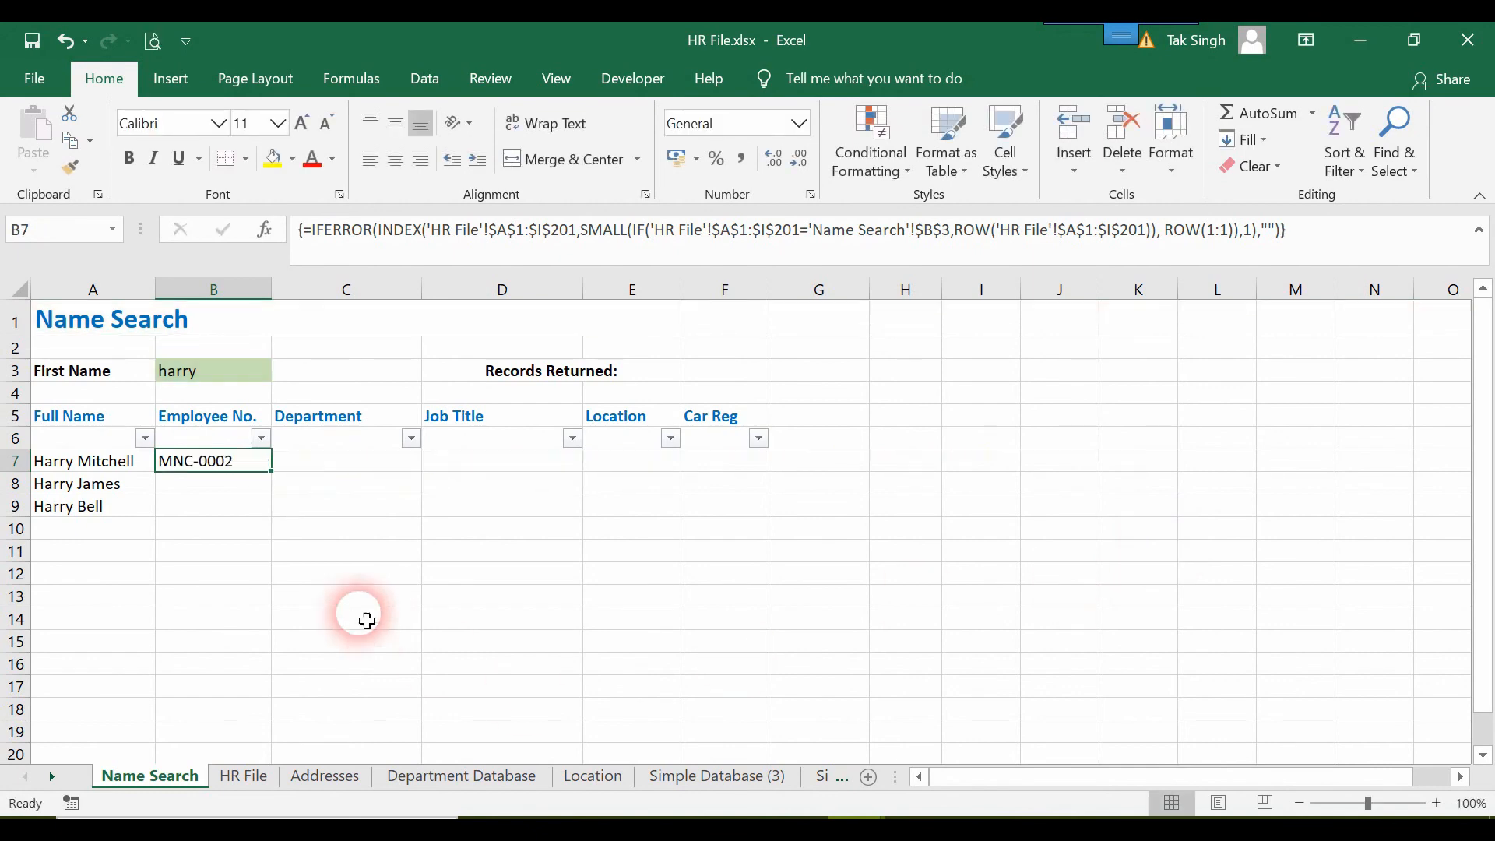
left_click_drag(272, 472, 260, 549)
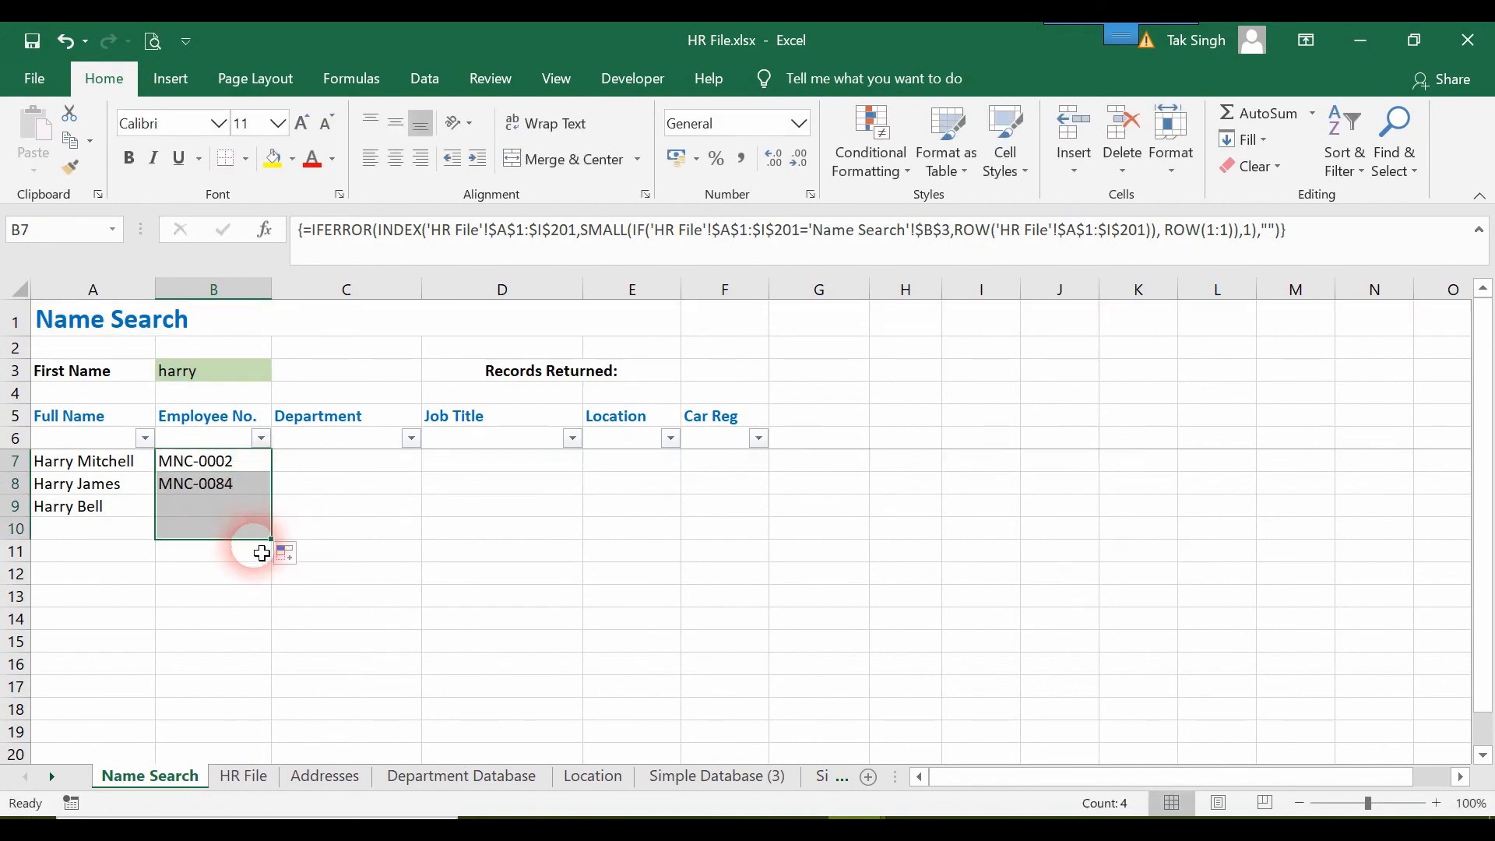
Start a VLOOKUP formula in C7 under Department with B7 as the lookup value.
left_click(370, 467)
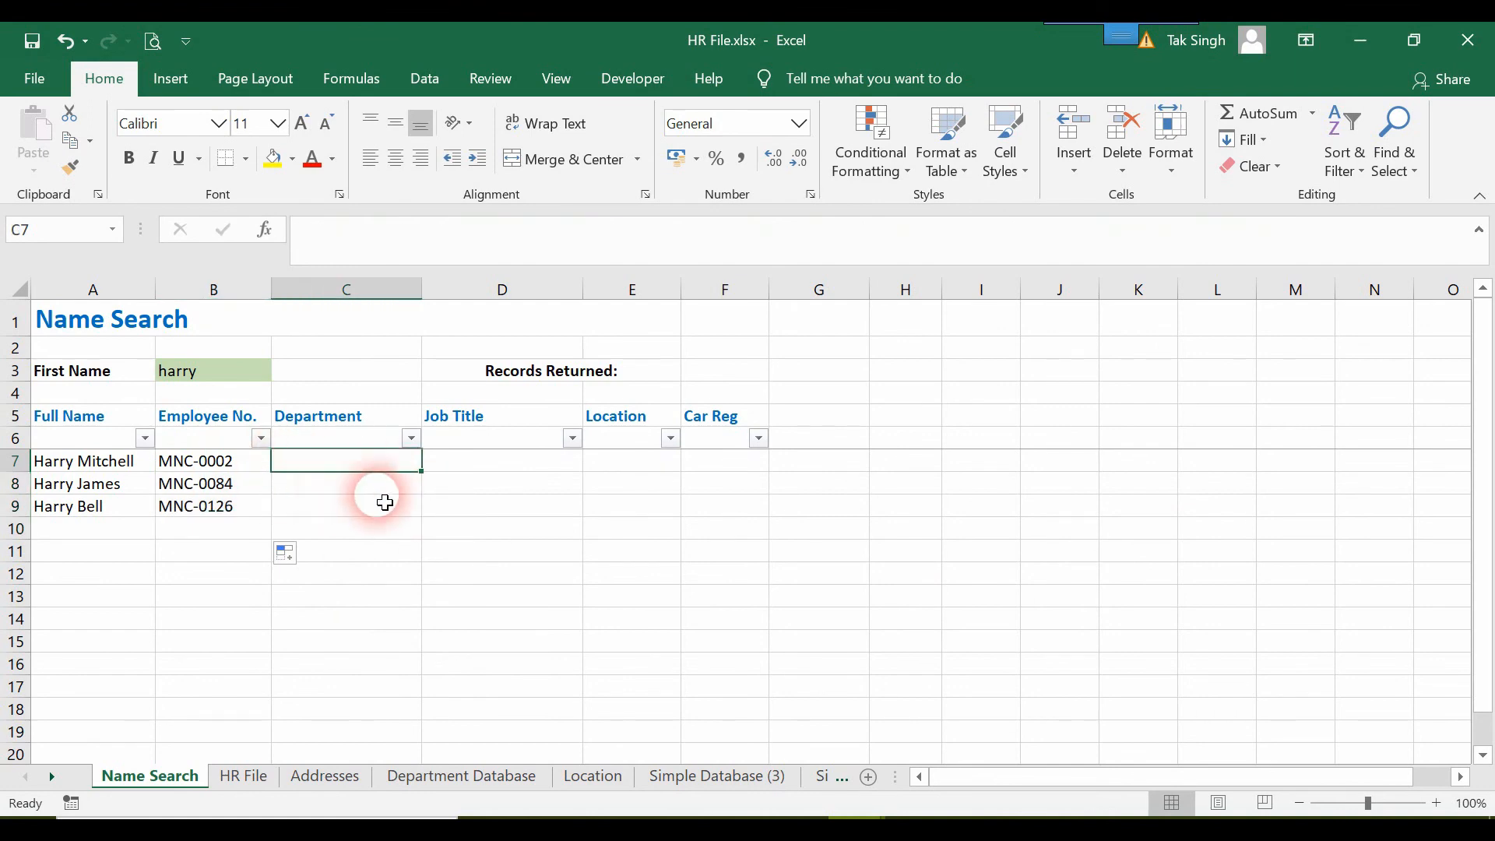
mouse_move(682, 830)
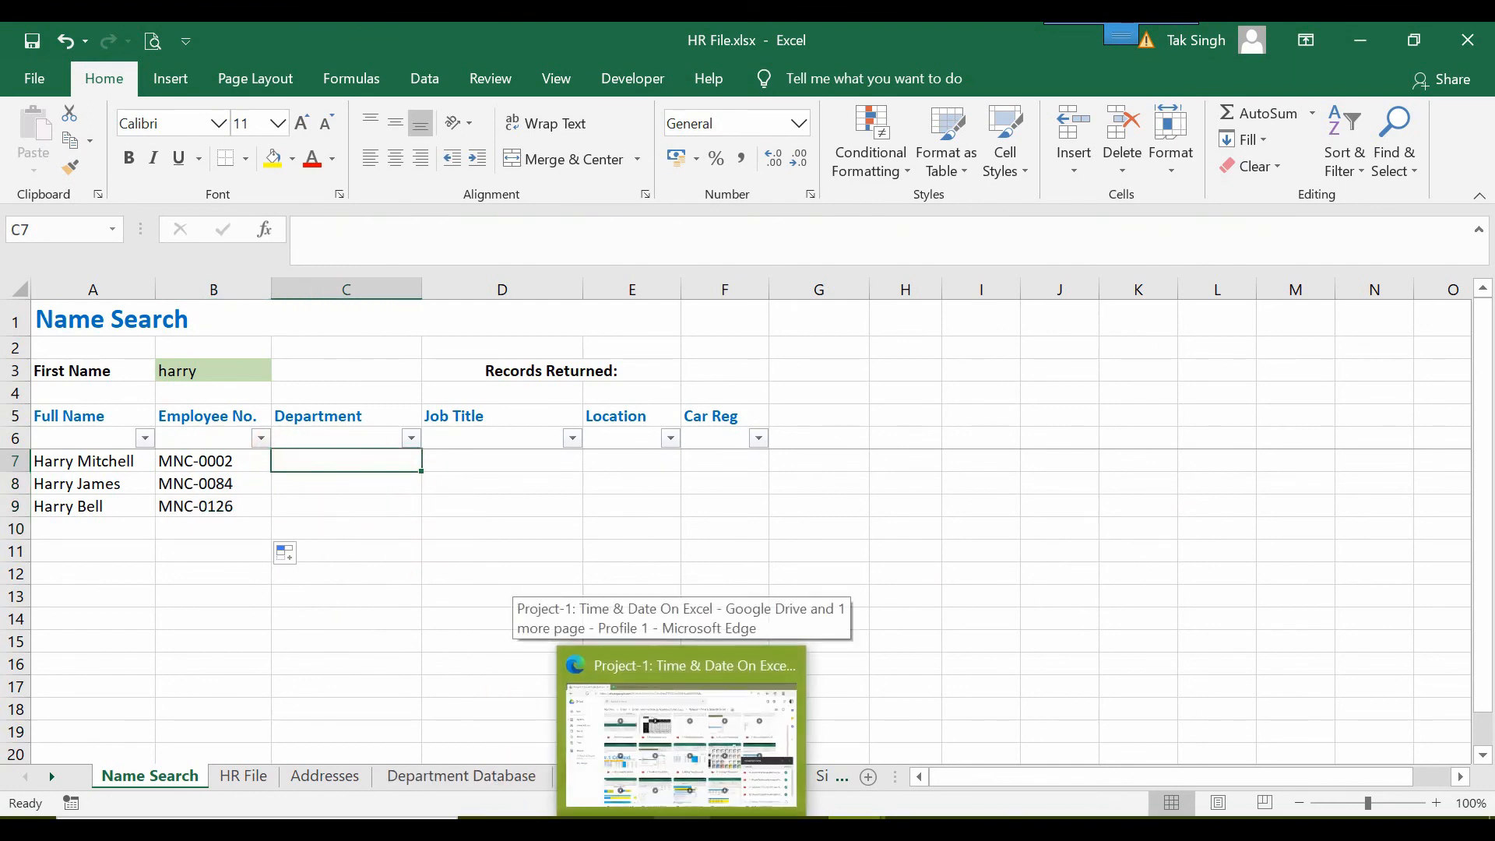
type("v")
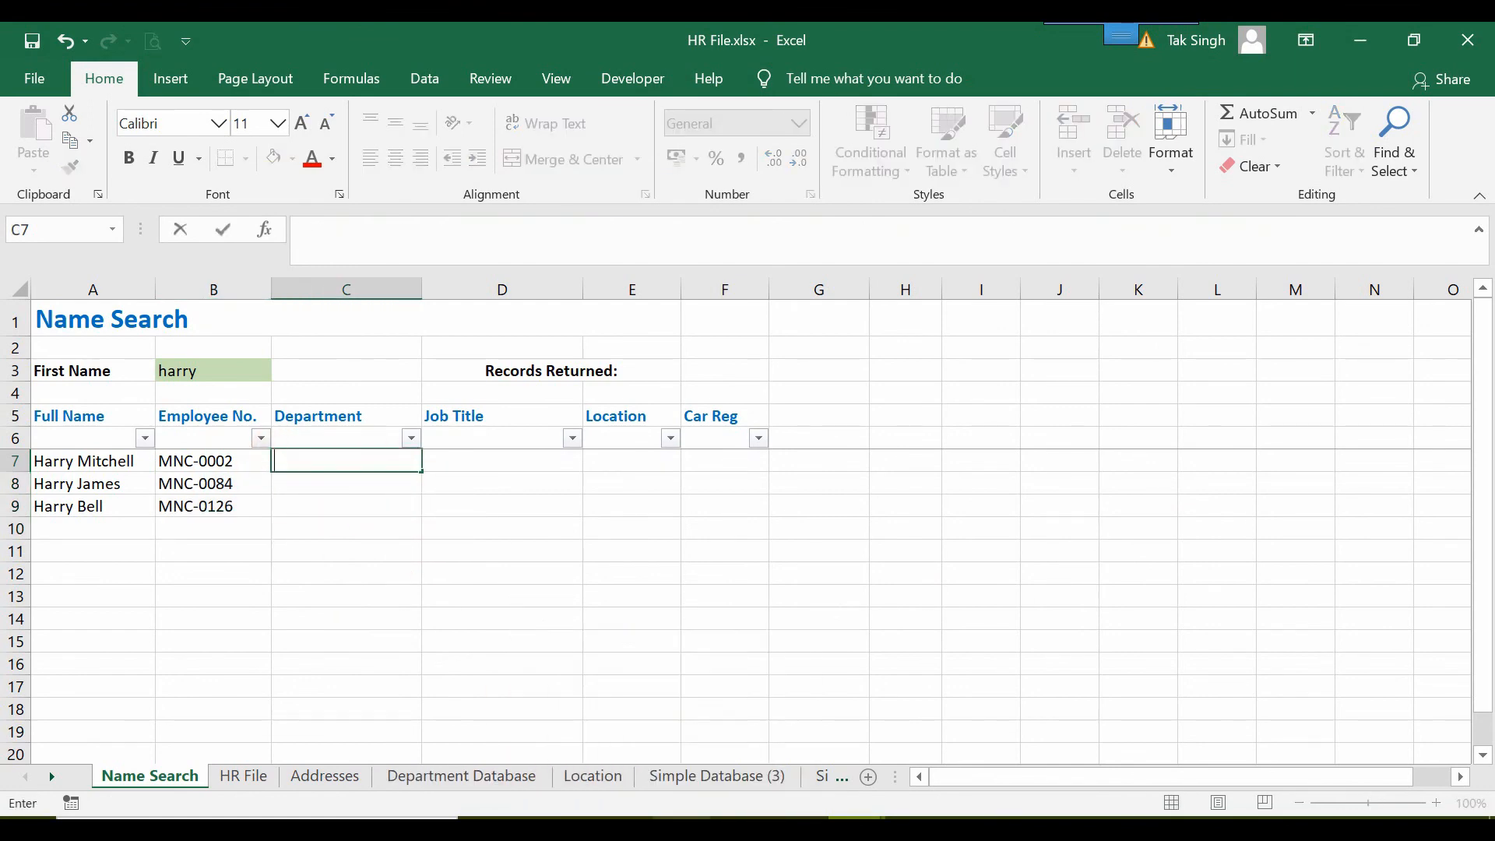
type("=vlo")
key("Tab")
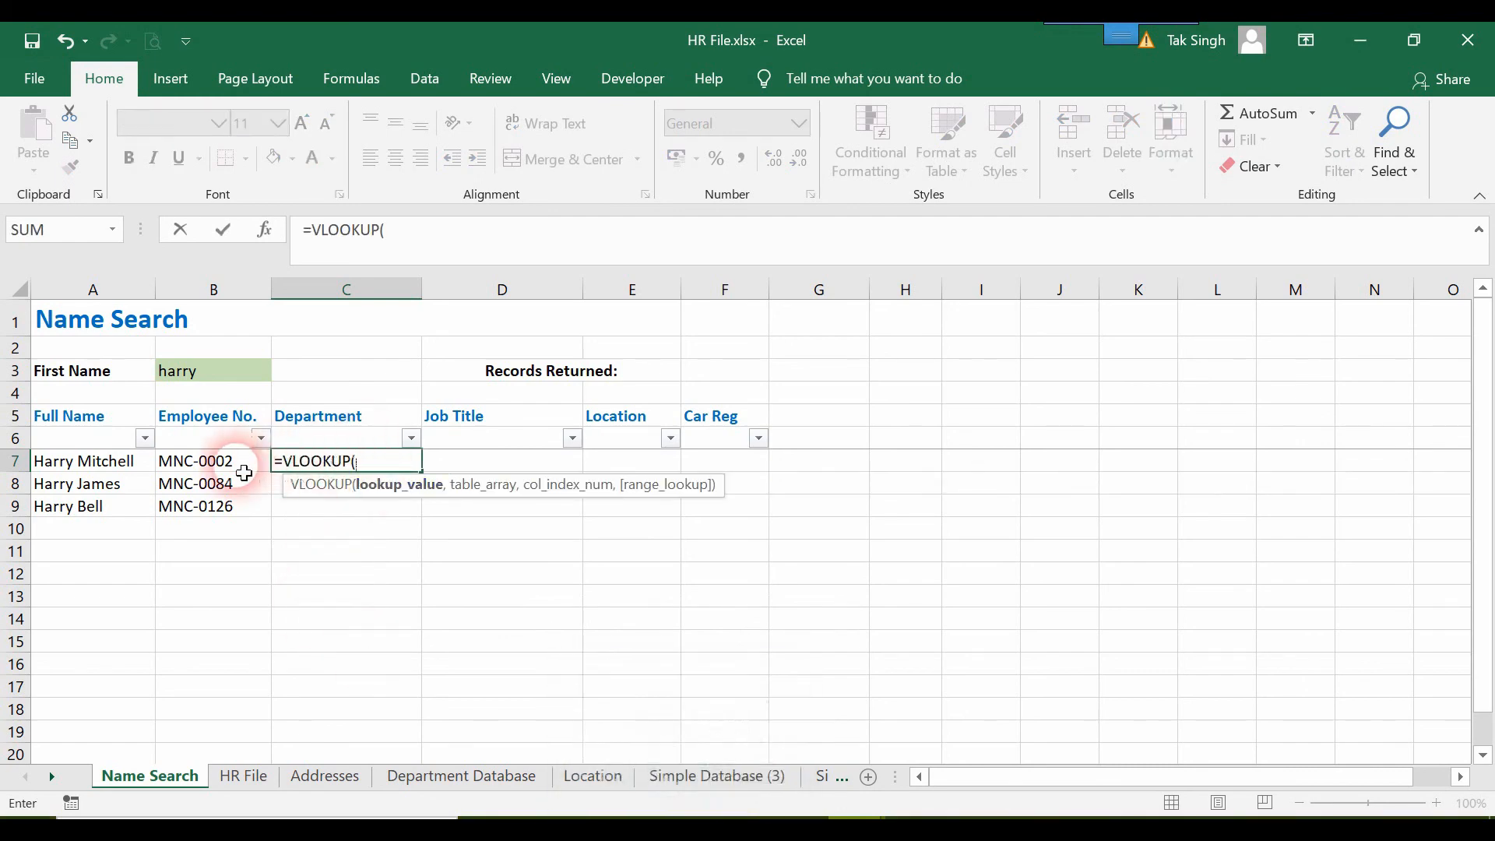
left_click(207, 466)
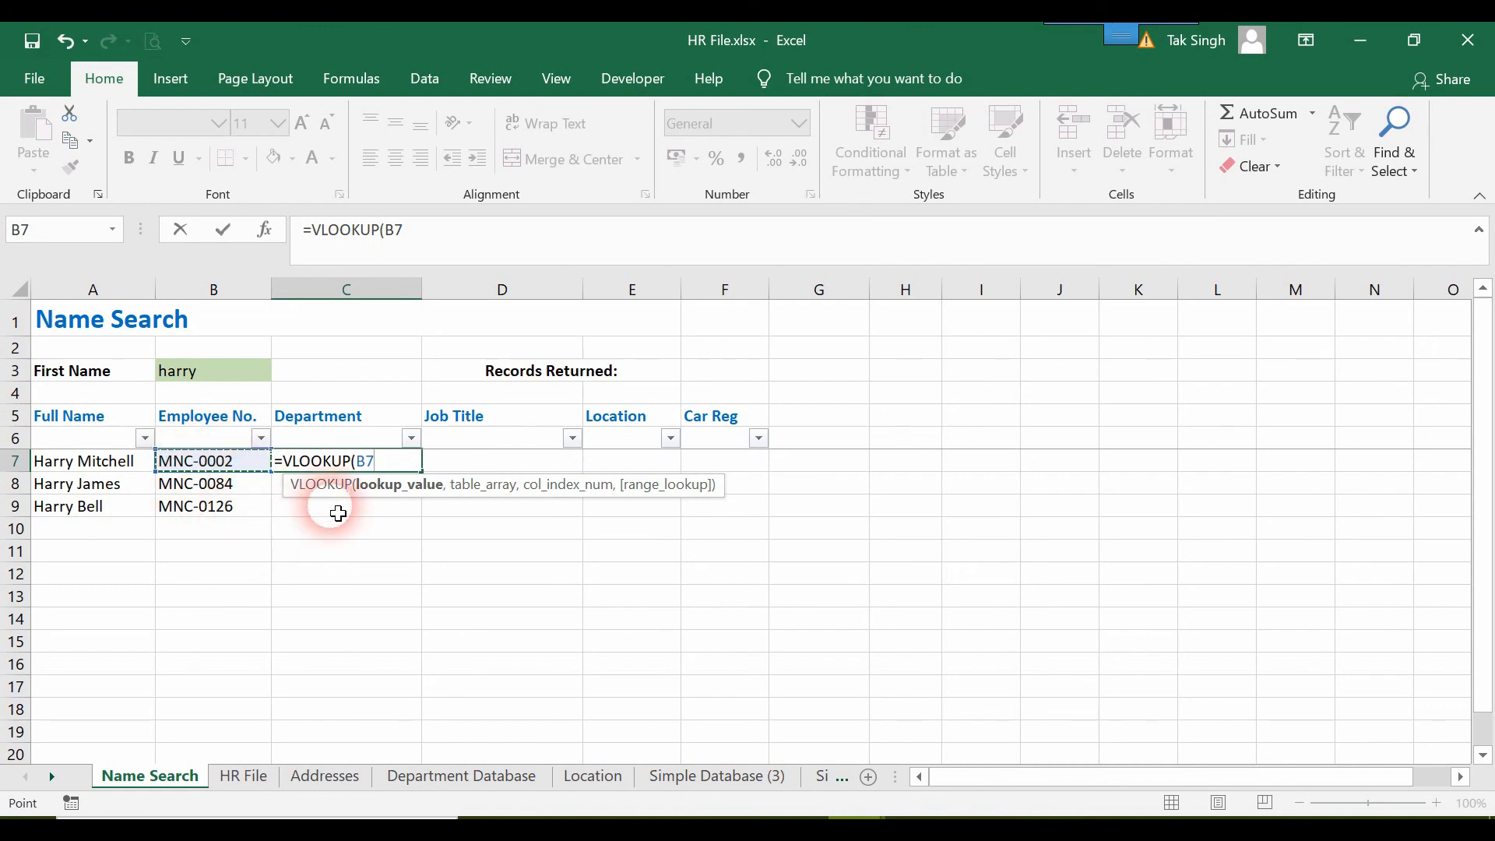
type(",")
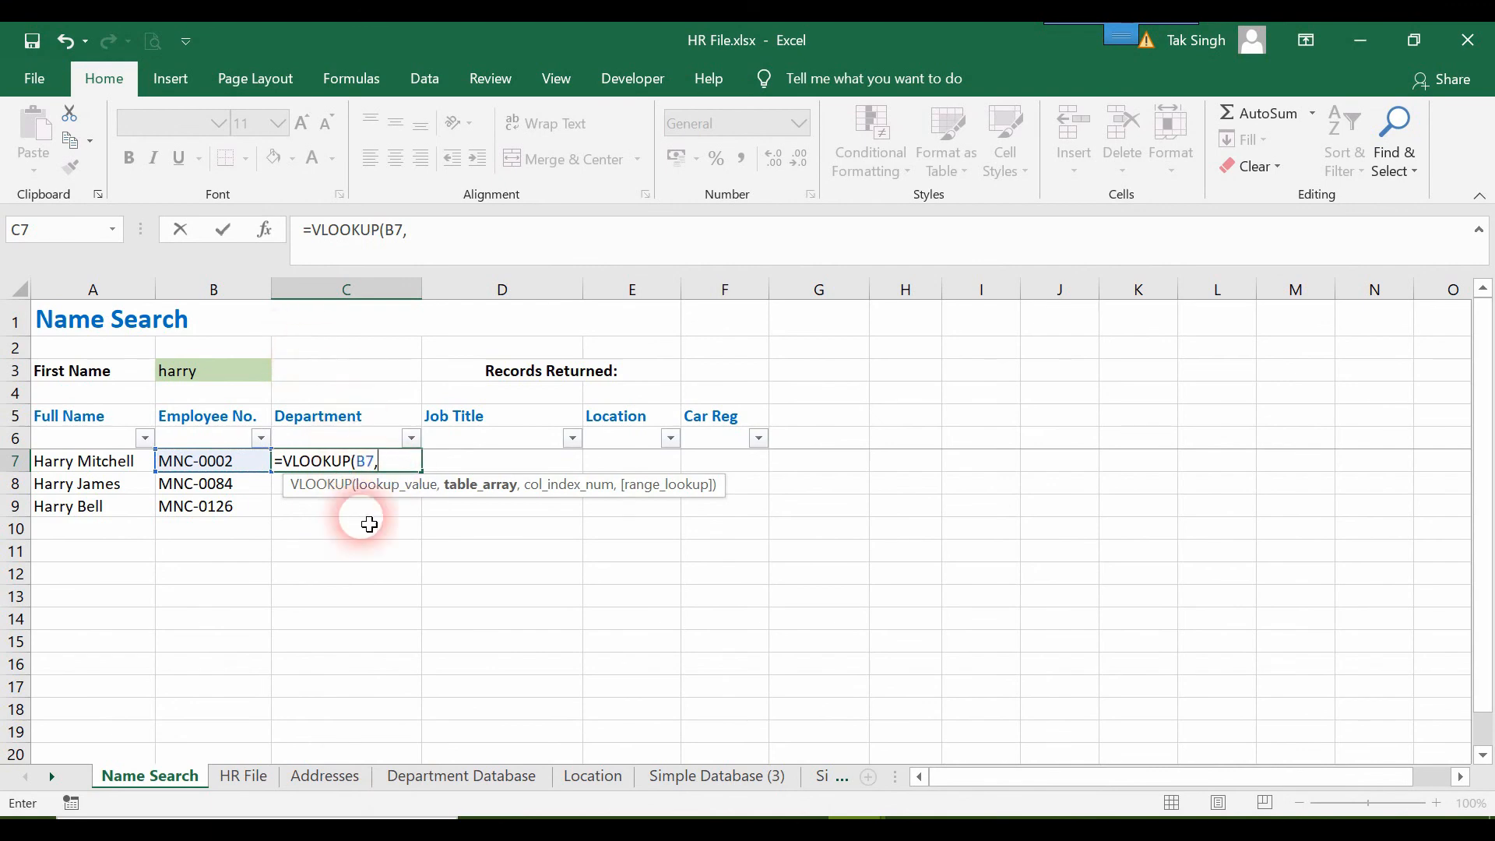
Set the VLOOKUP table array to the full Department Database table, from the Employee Number header to the last Job Title row.
left_click(463, 776)
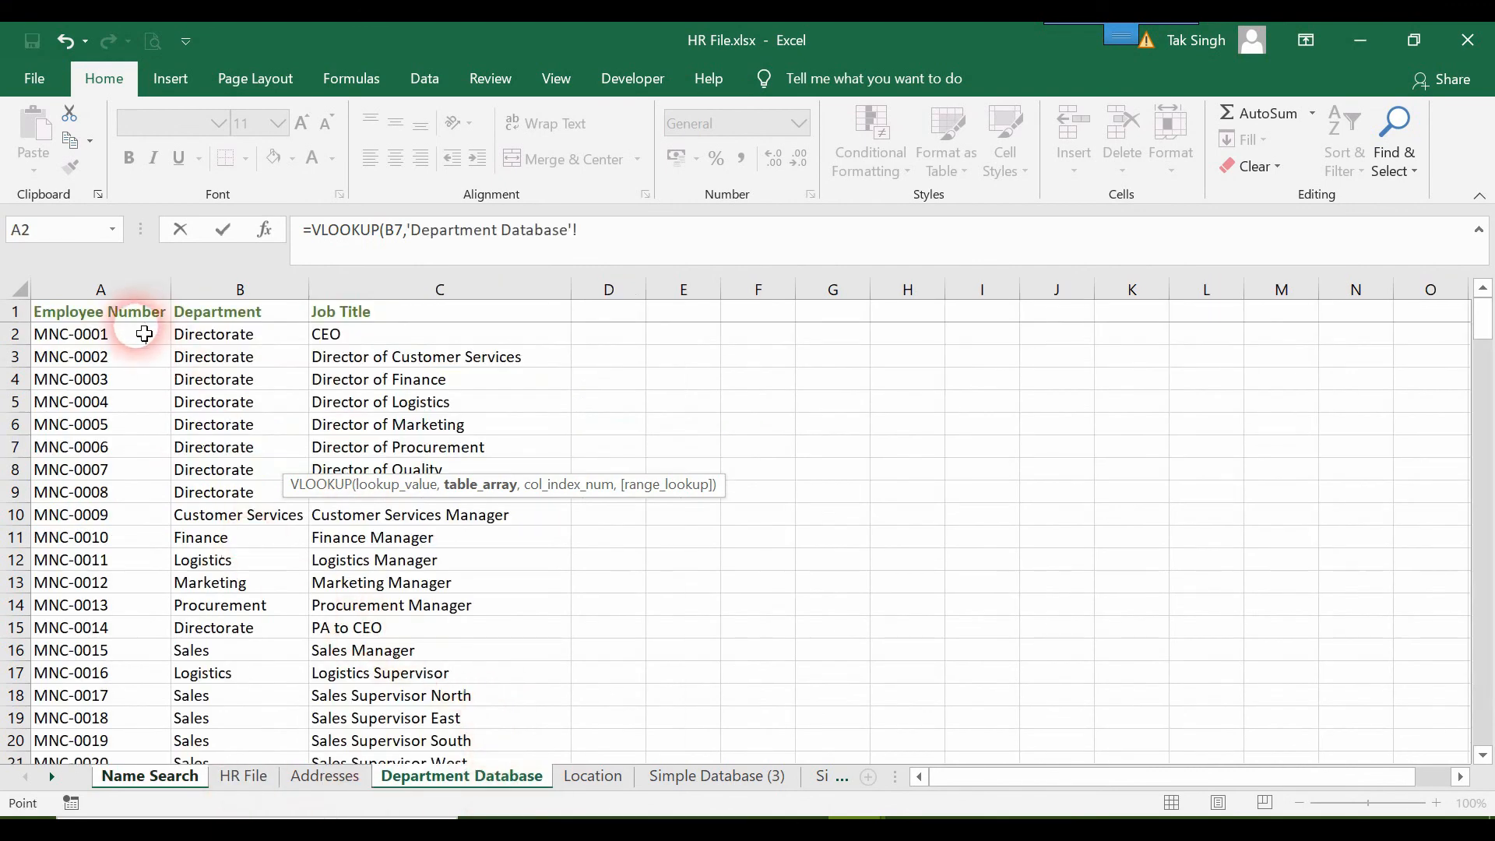
left_click_drag(53, 318, 101, 326)
key("shift+Right")
key("shift+Right")
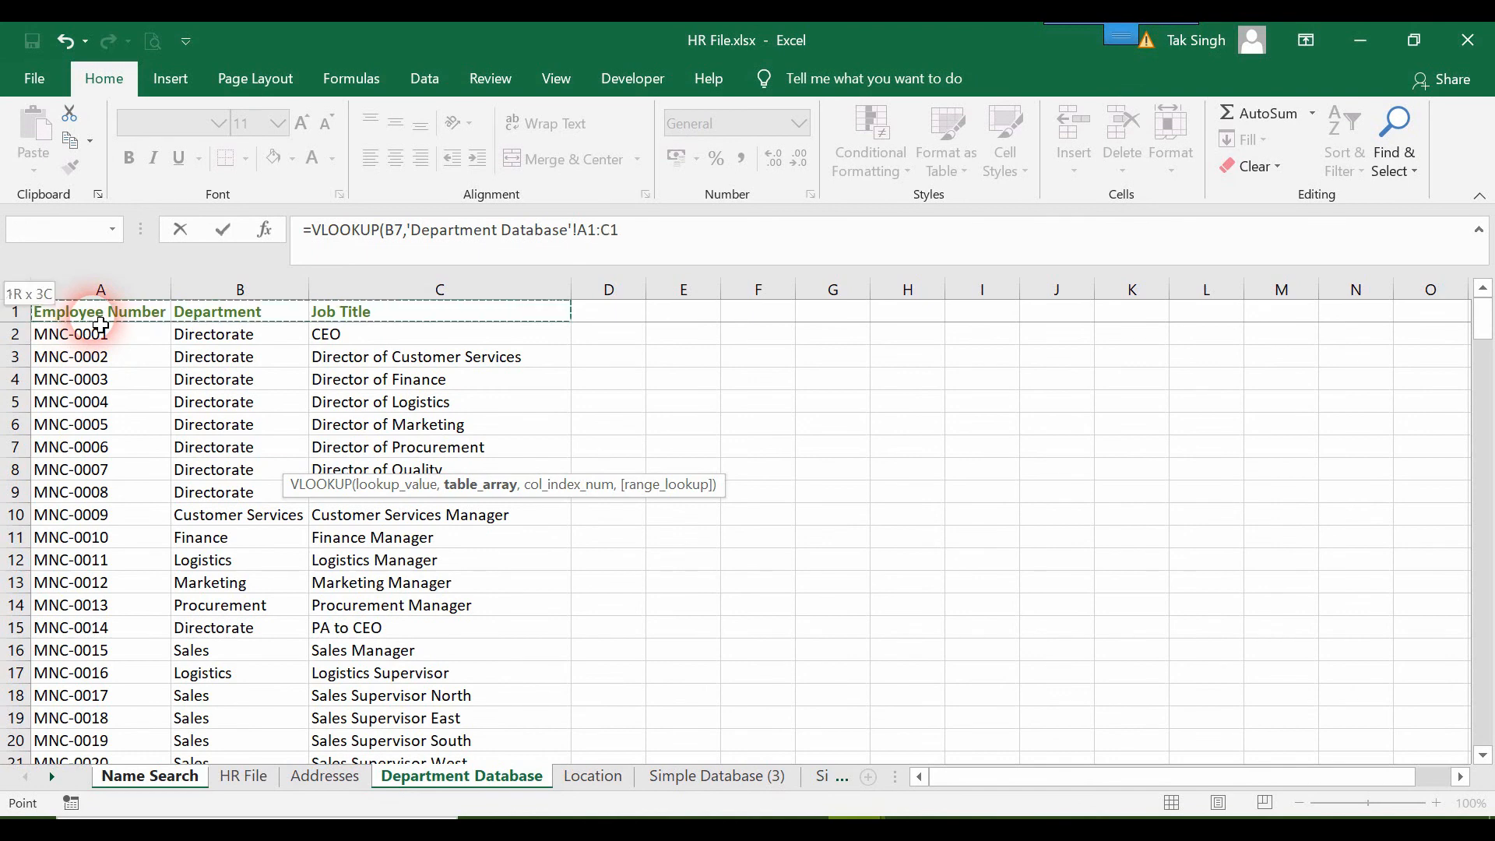
key("ctrl+shift+Left")
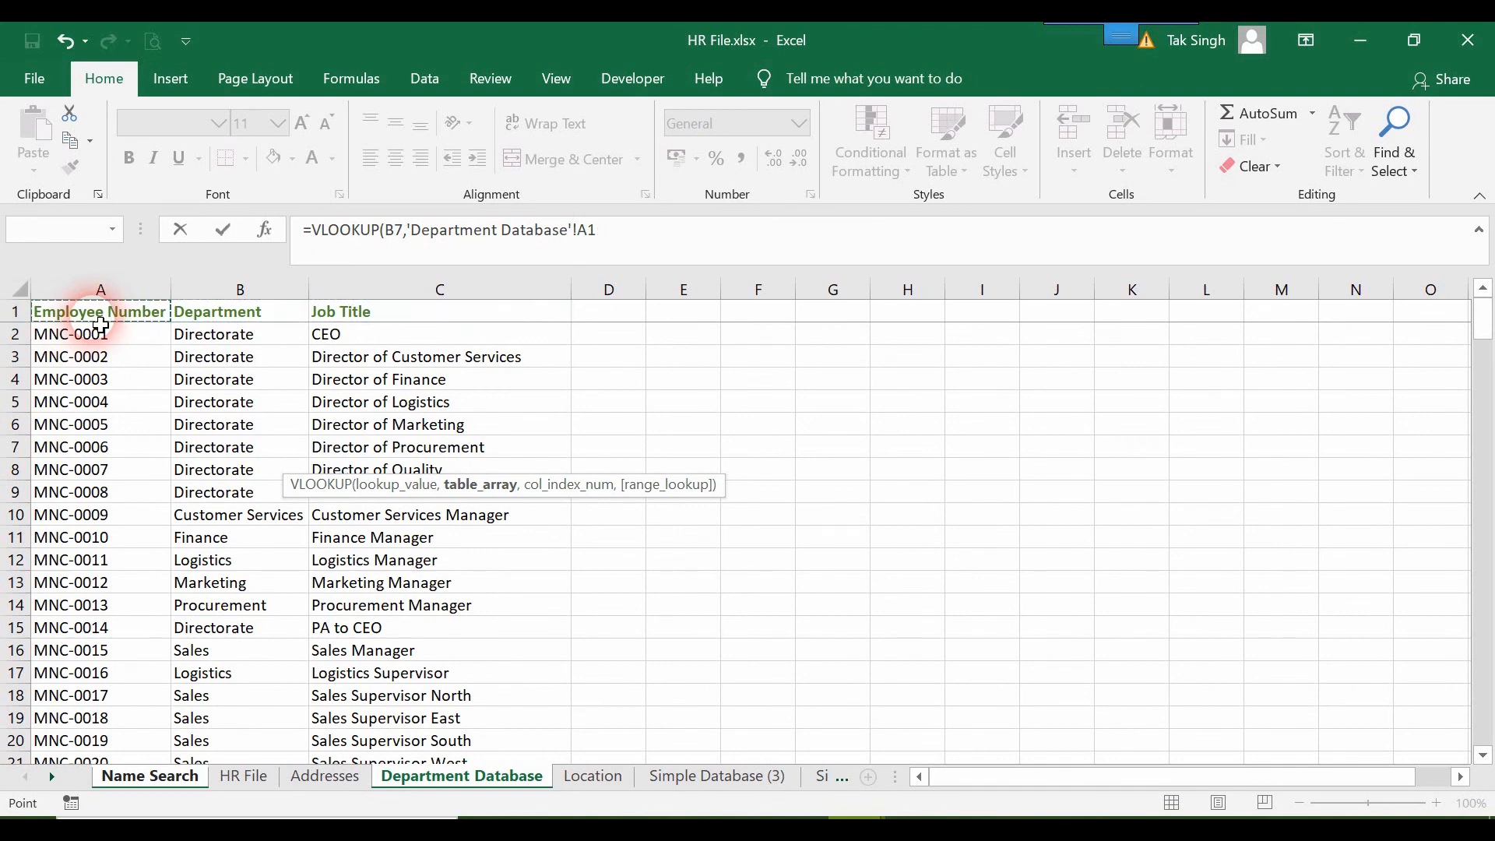
key("ctrl+shift+Right")
key("ctrl+shift+Down")
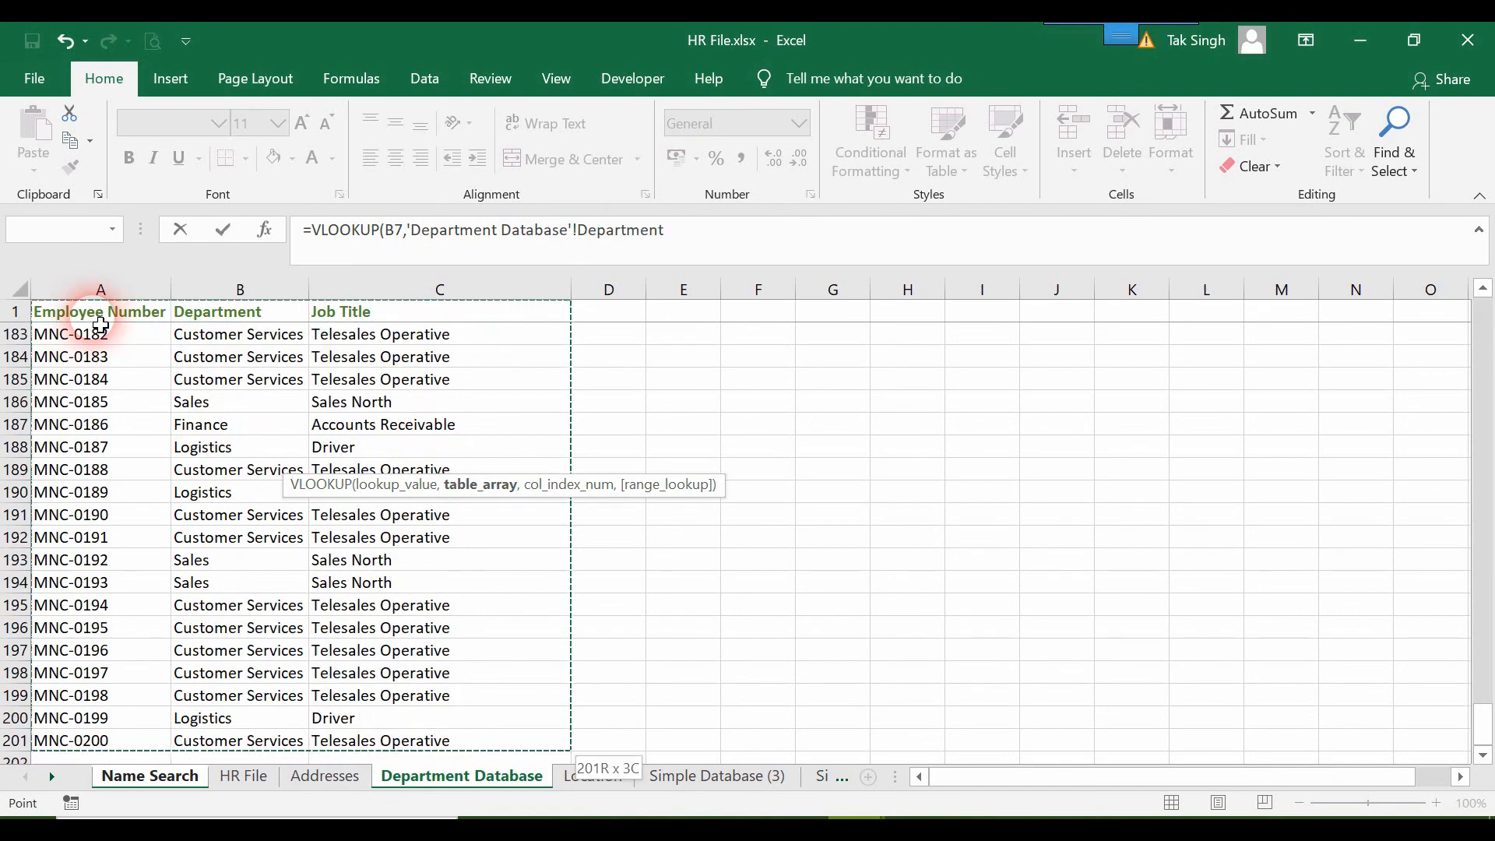
left_click(787, 251)
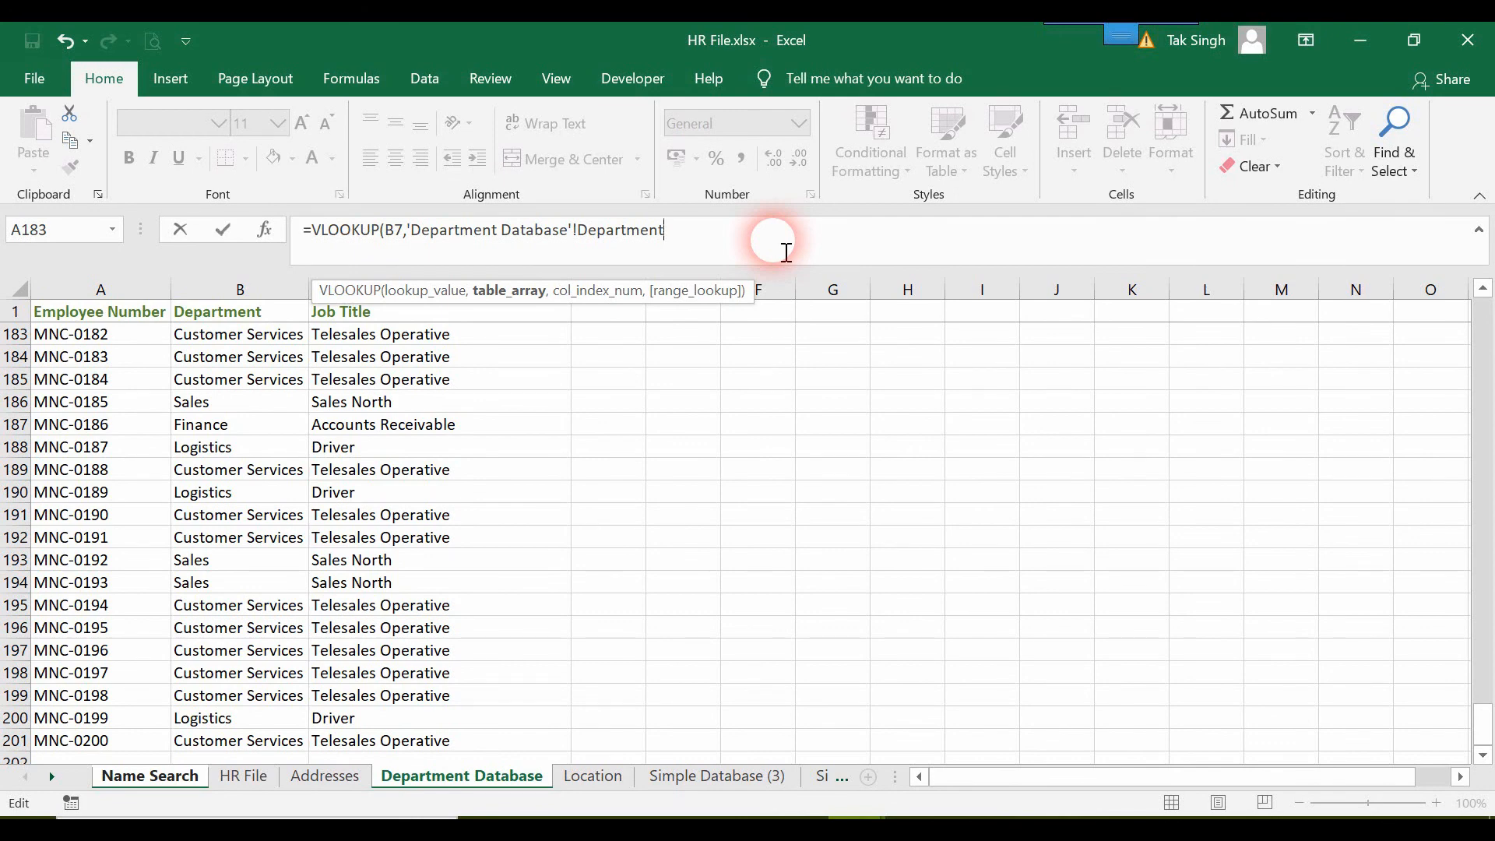
Complete the VLOOKUP with column index 2 and FALSE, and fill it from C7 down to C10.
type(",")
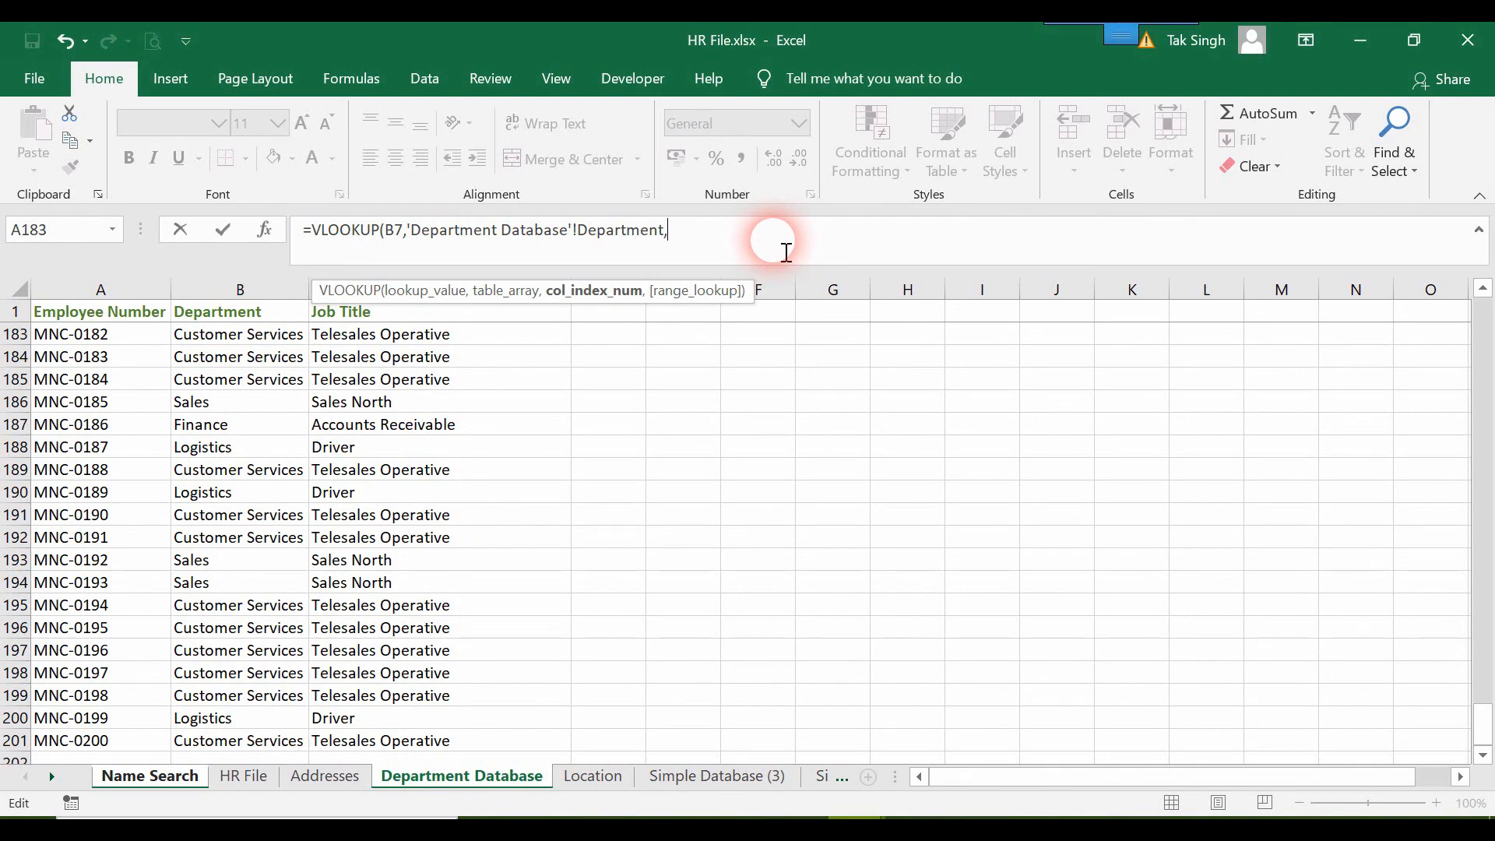
type("2,false)")
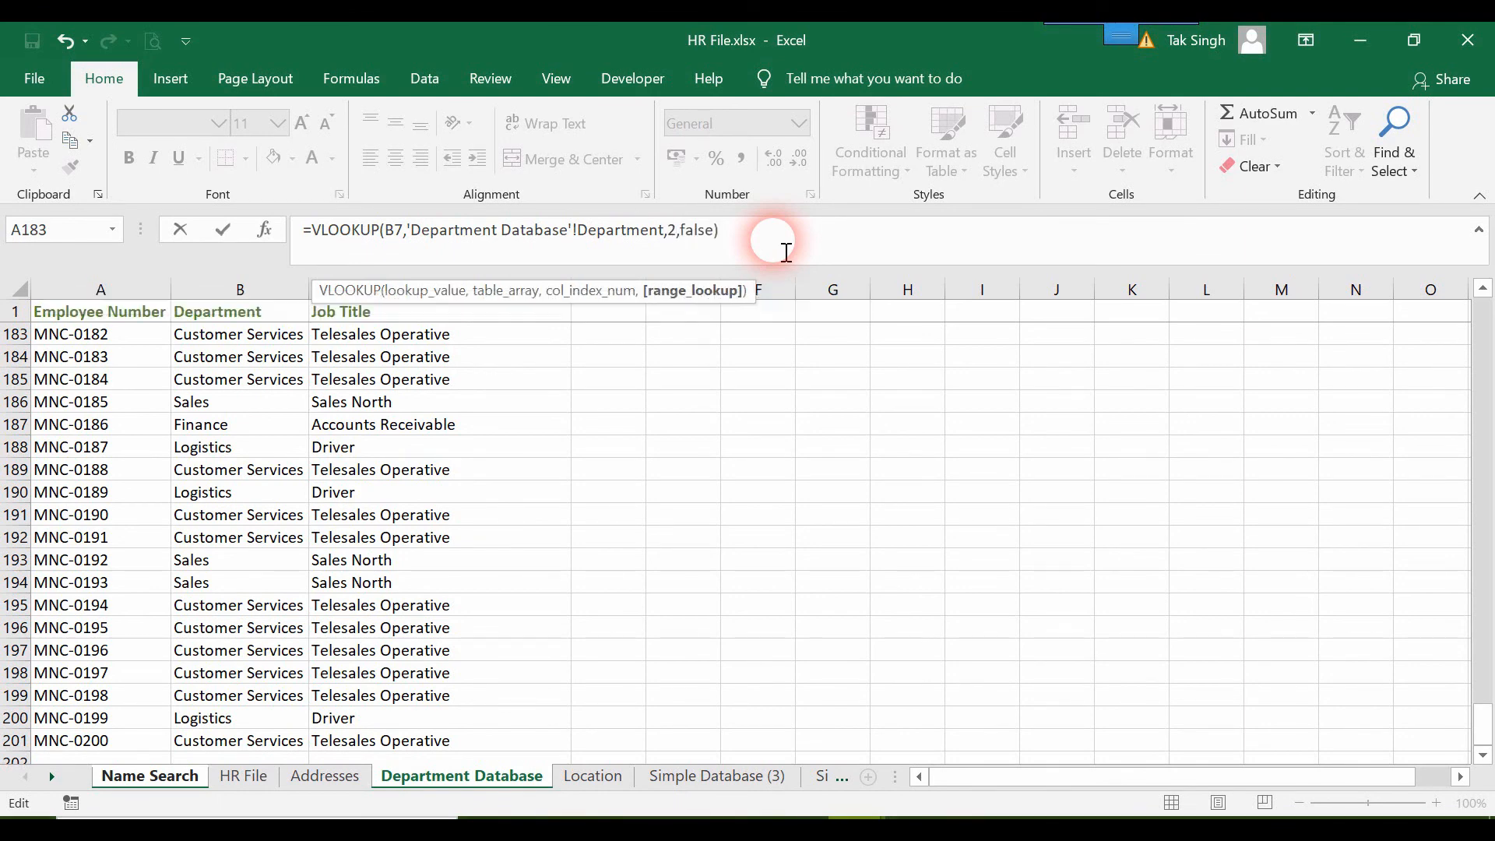
key("Return")
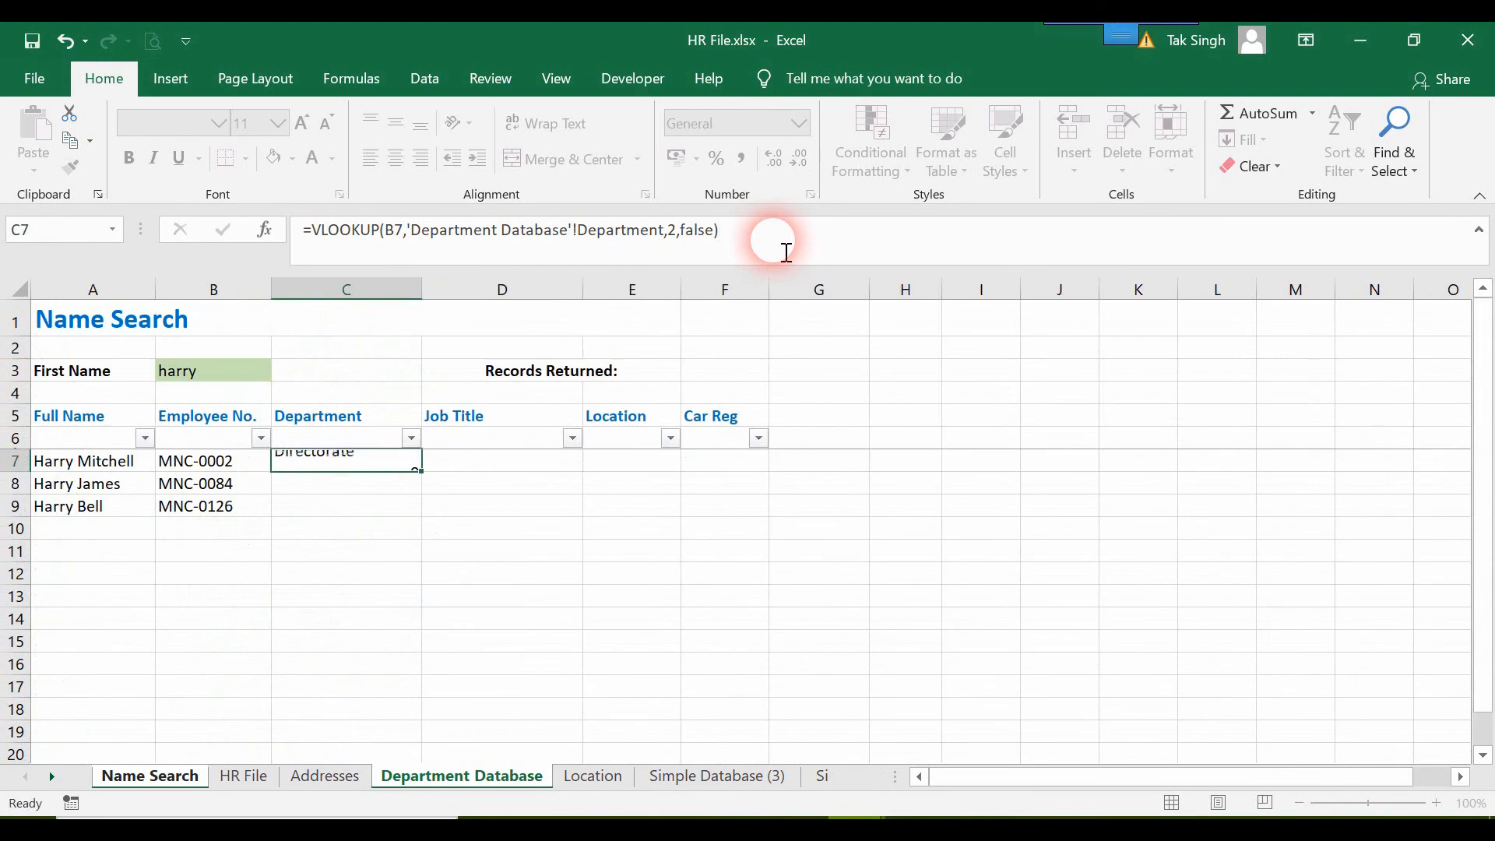
left_click(393, 463)
left_click_drag(422, 471, 427, 538)
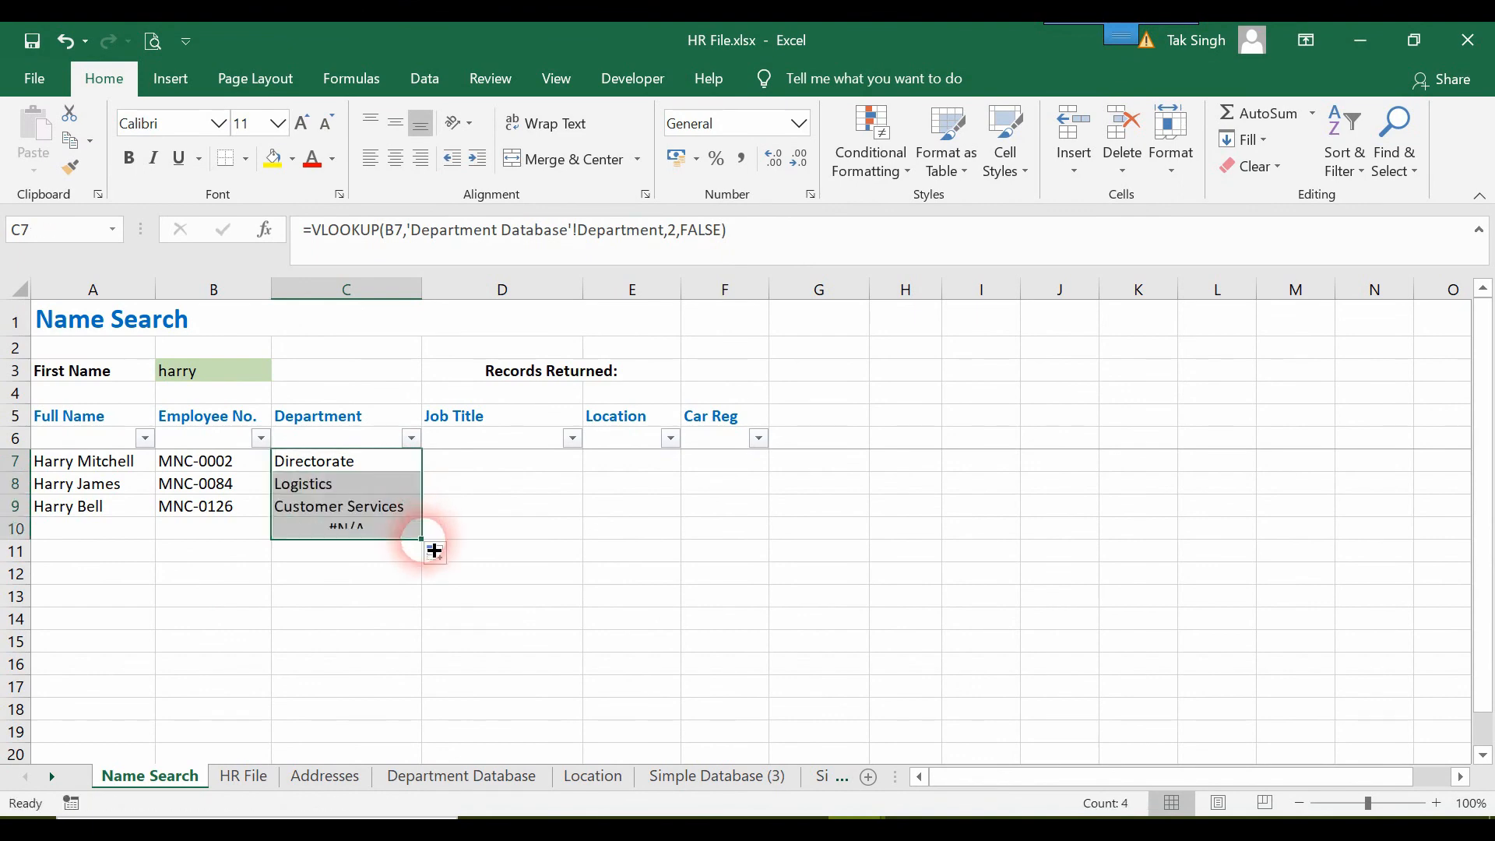
left_click(353, 541)
Wrap the C7 VLOOKUP in IFERROR with "" as the error value and fill it down to C10.
left_click(360, 464)
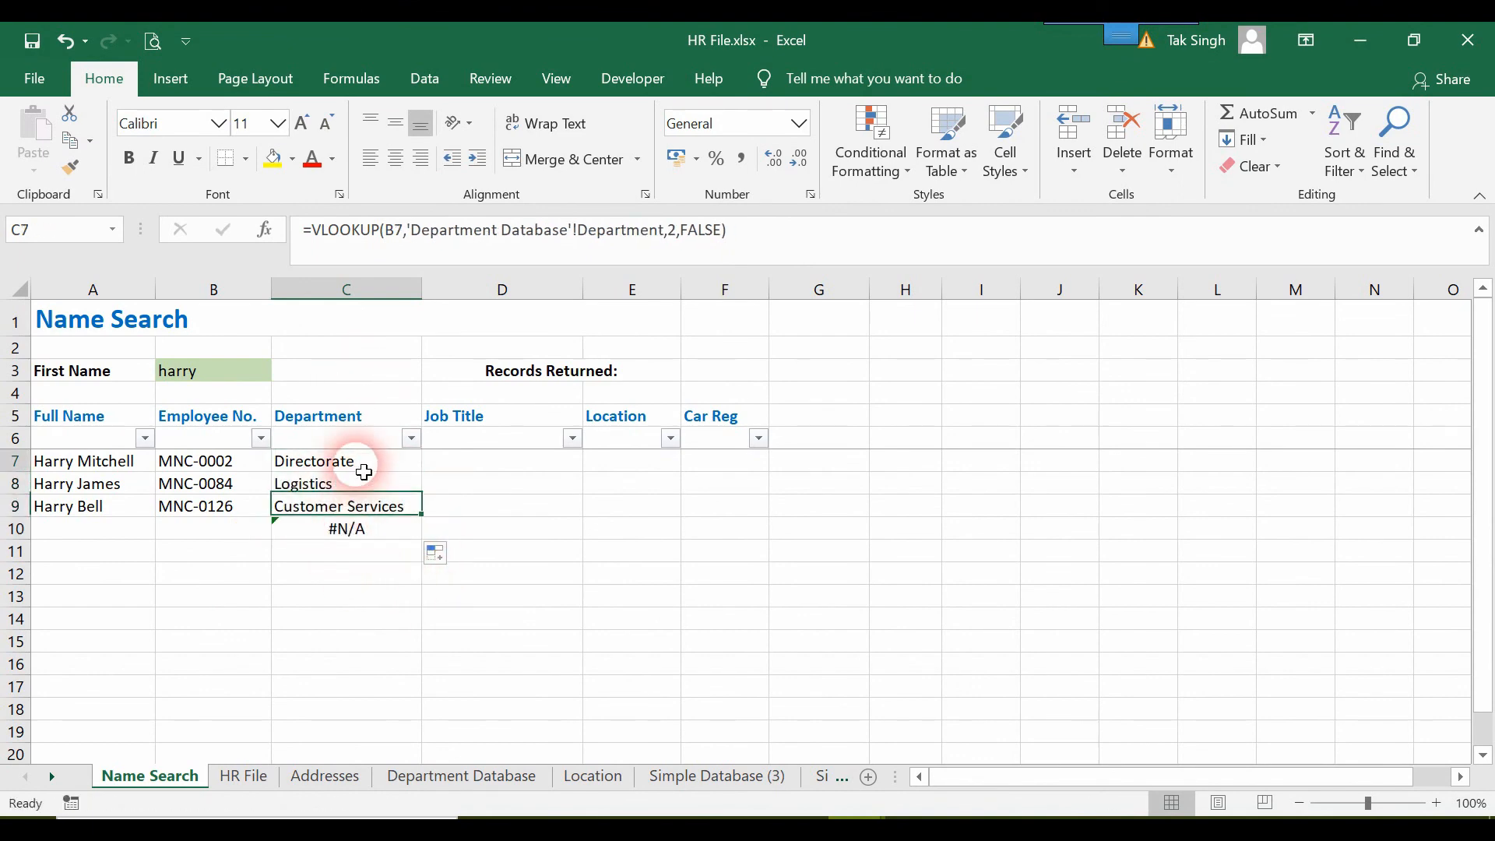
left_click(312, 232)
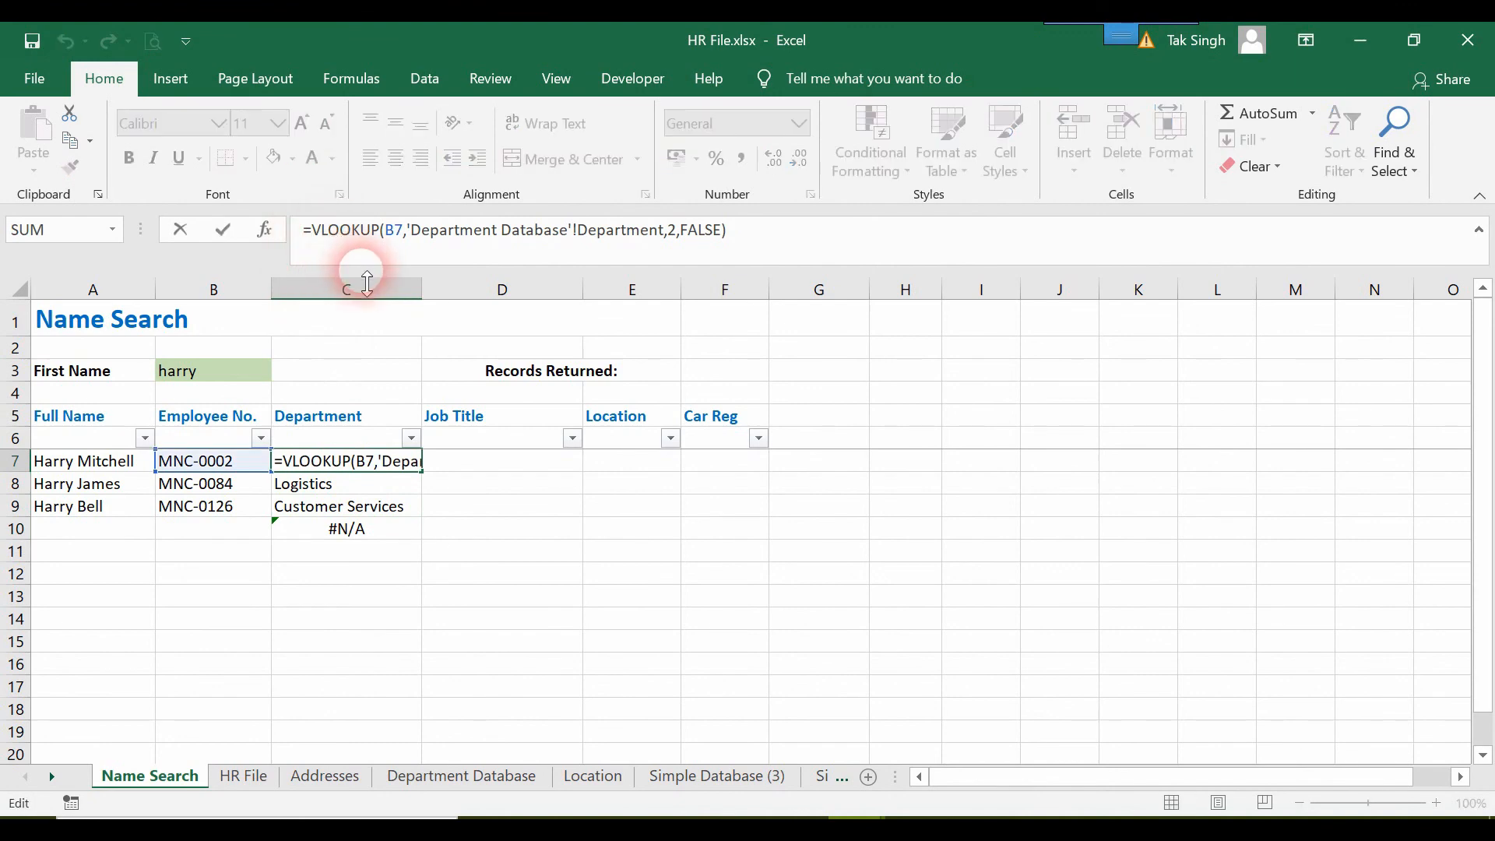
type("ife")
double_click(367, 286)
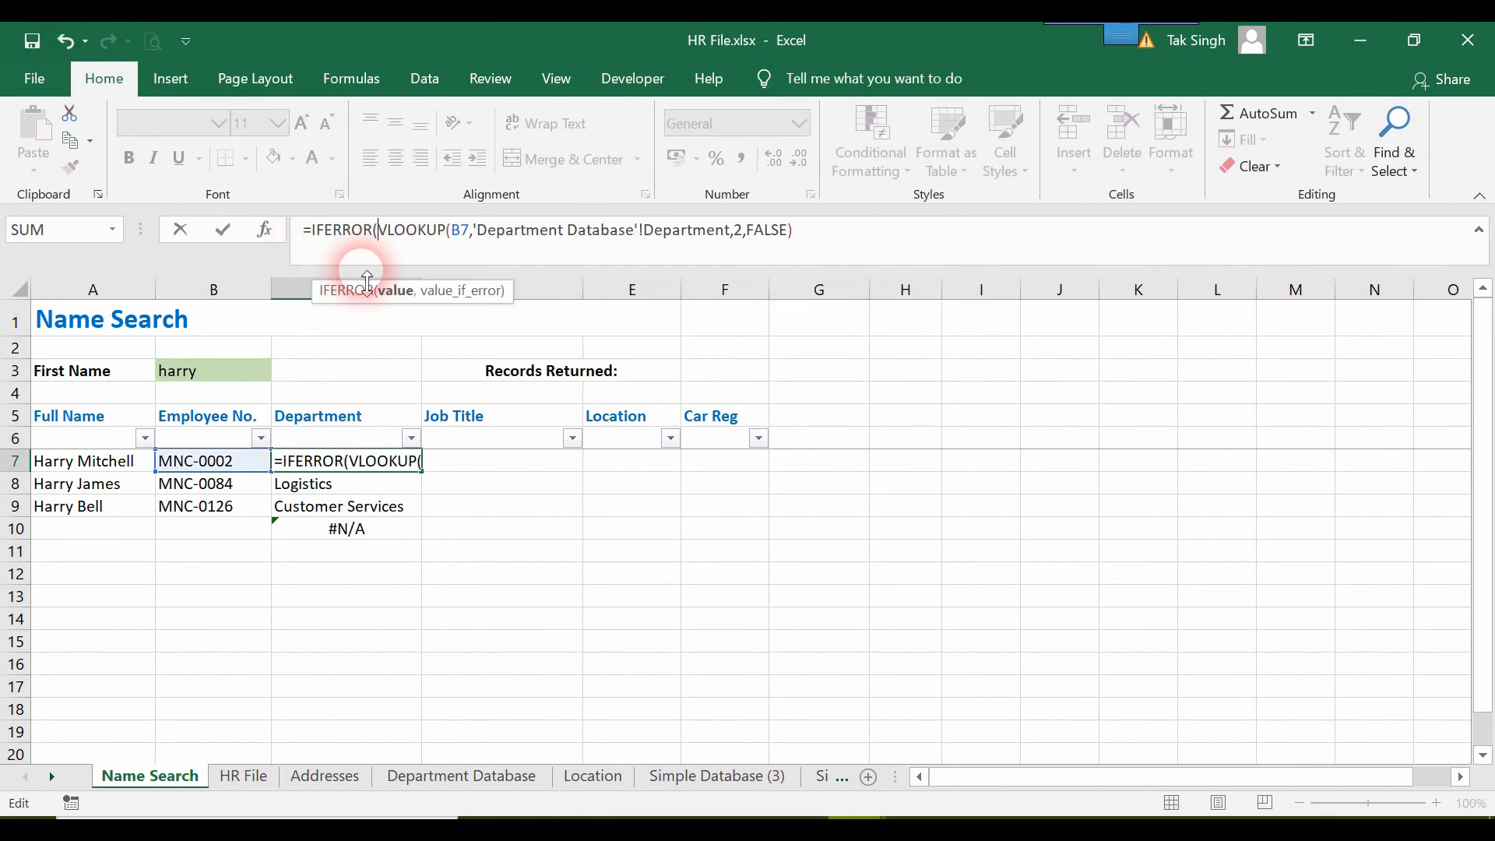
type("(")
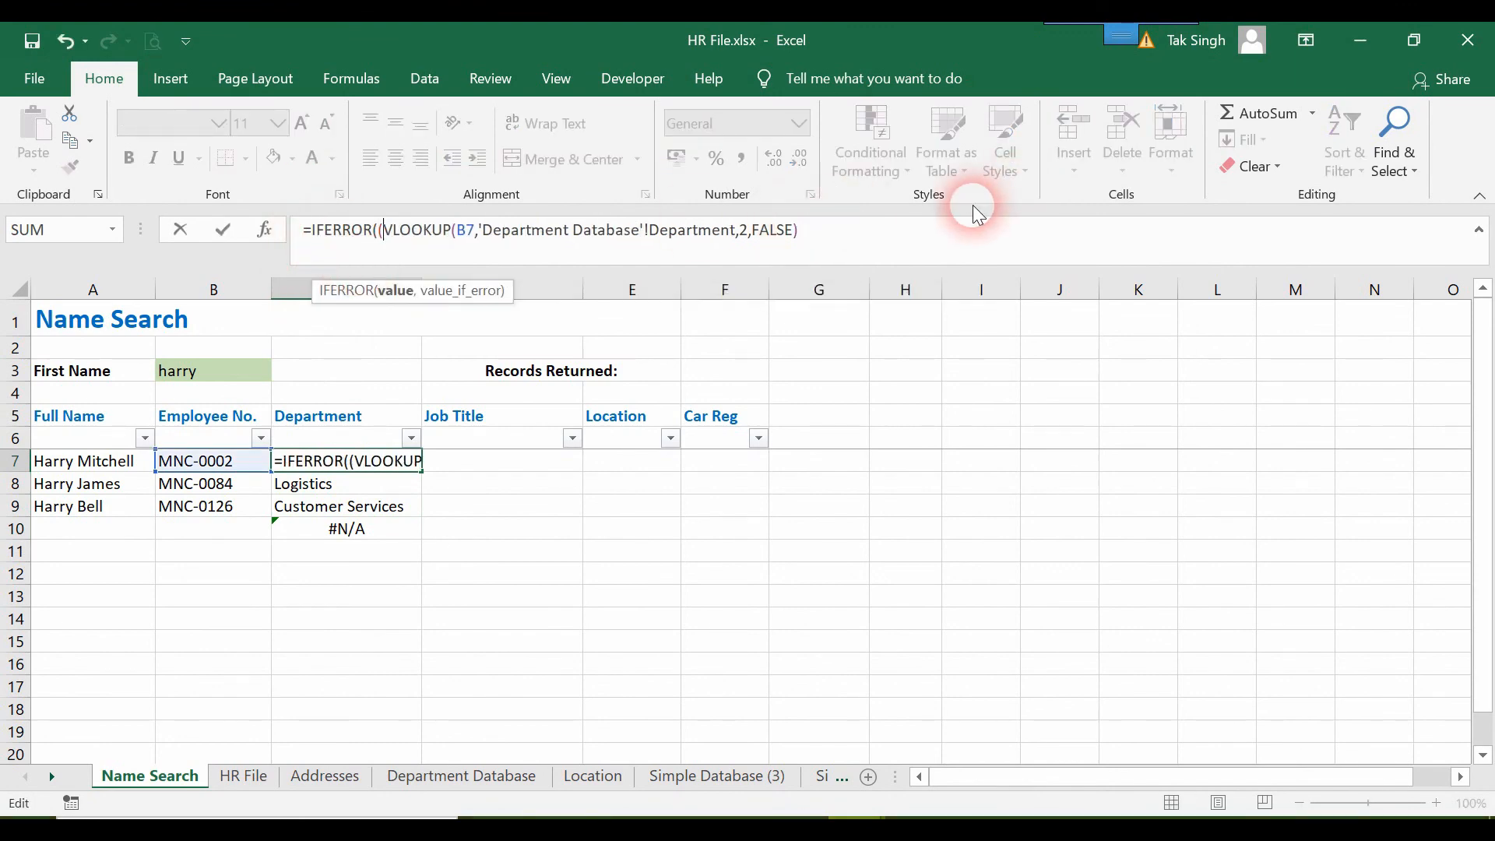
key("BackSpace")
left_click(928, 257)
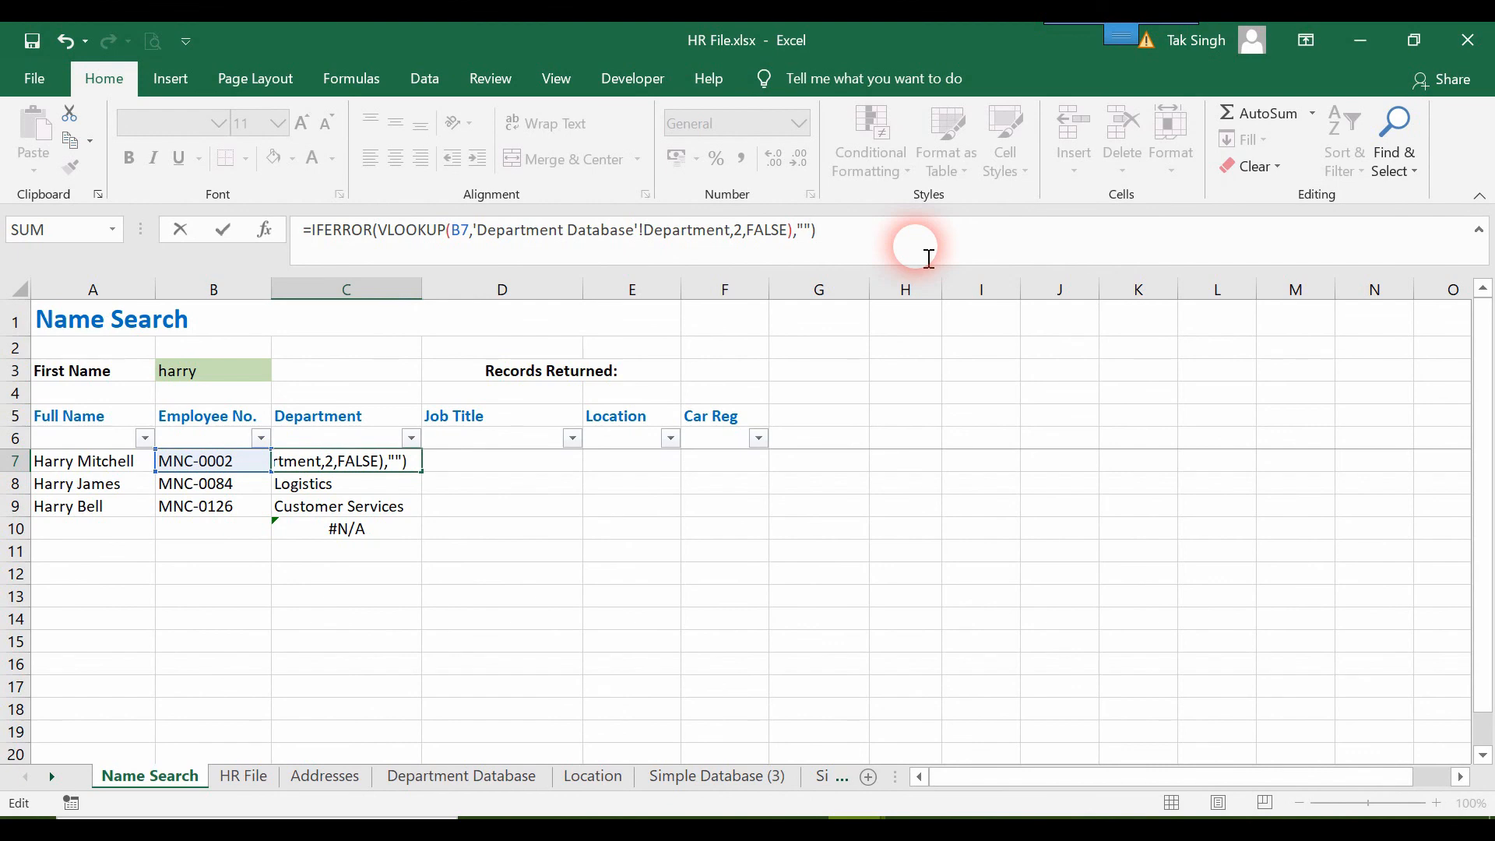
key("Return")
left_click(421, 462)
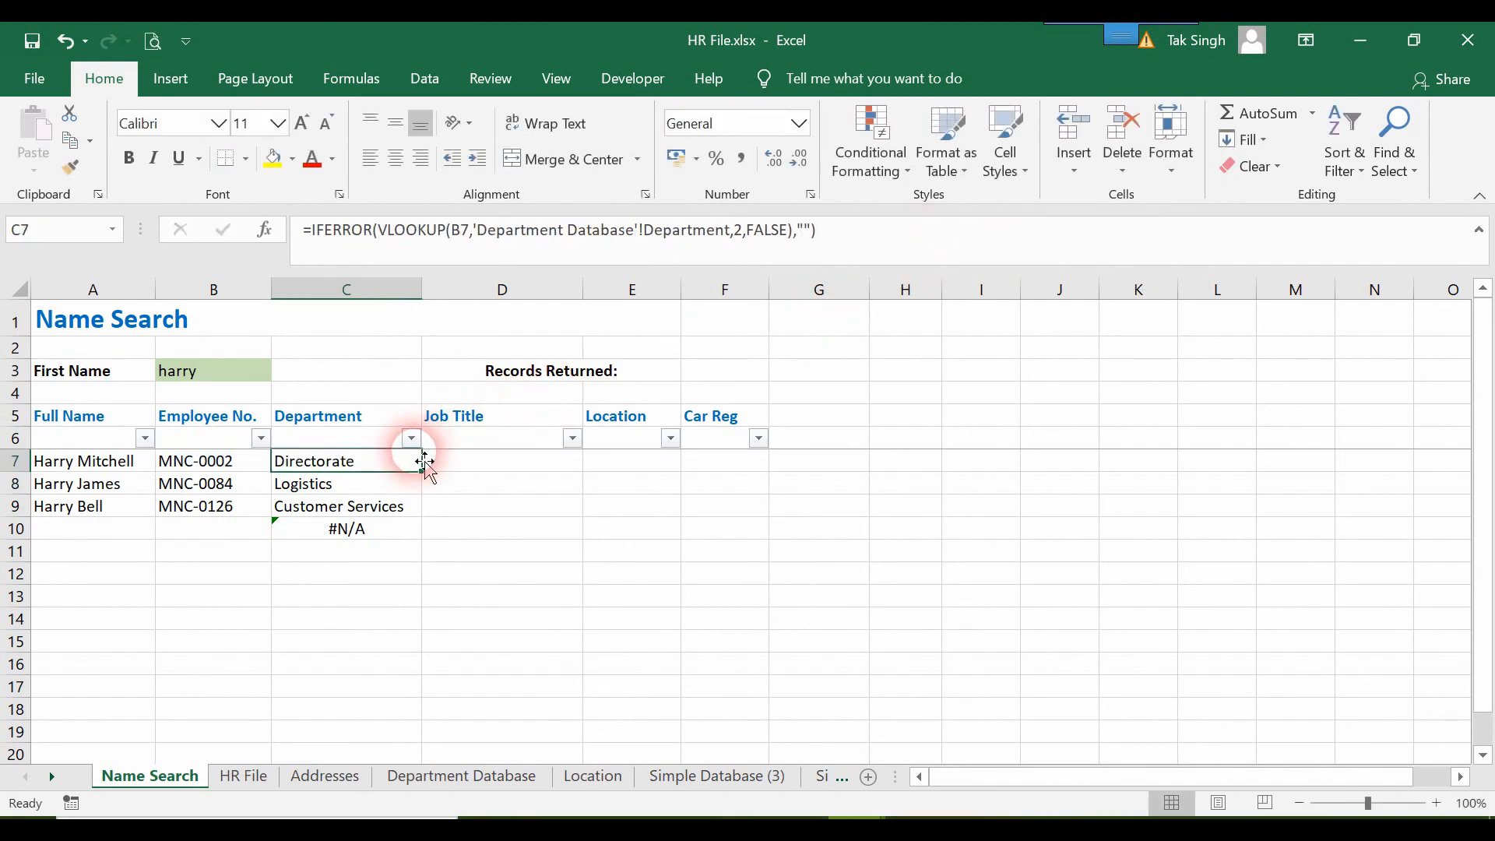
left_click_drag(427, 473, 429, 531)
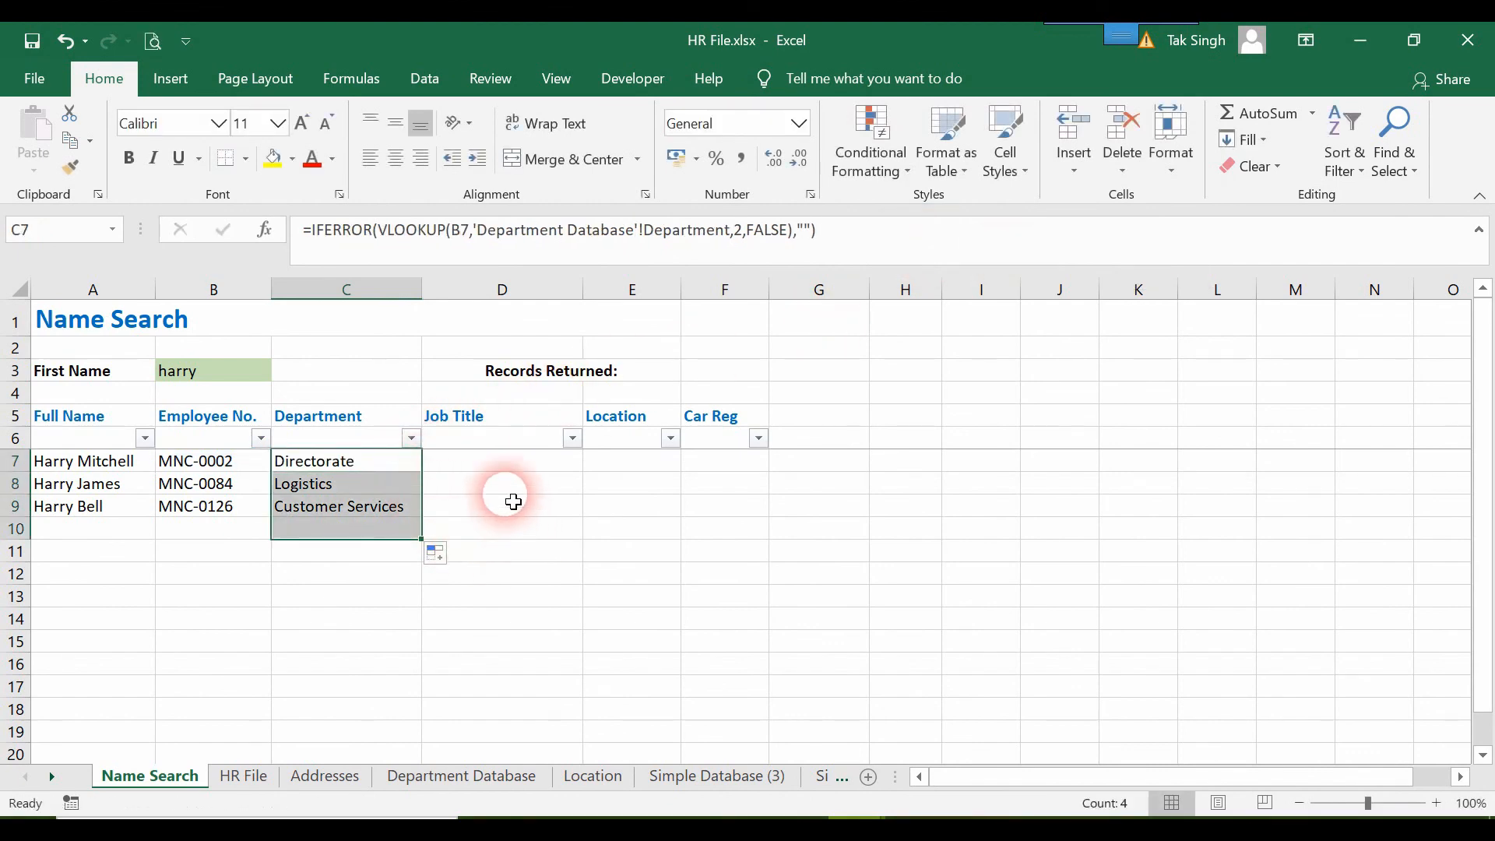
Copy the Department formula from C7 into D7 under Job Title.
left_click(500, 468)
left_click(384, 467)
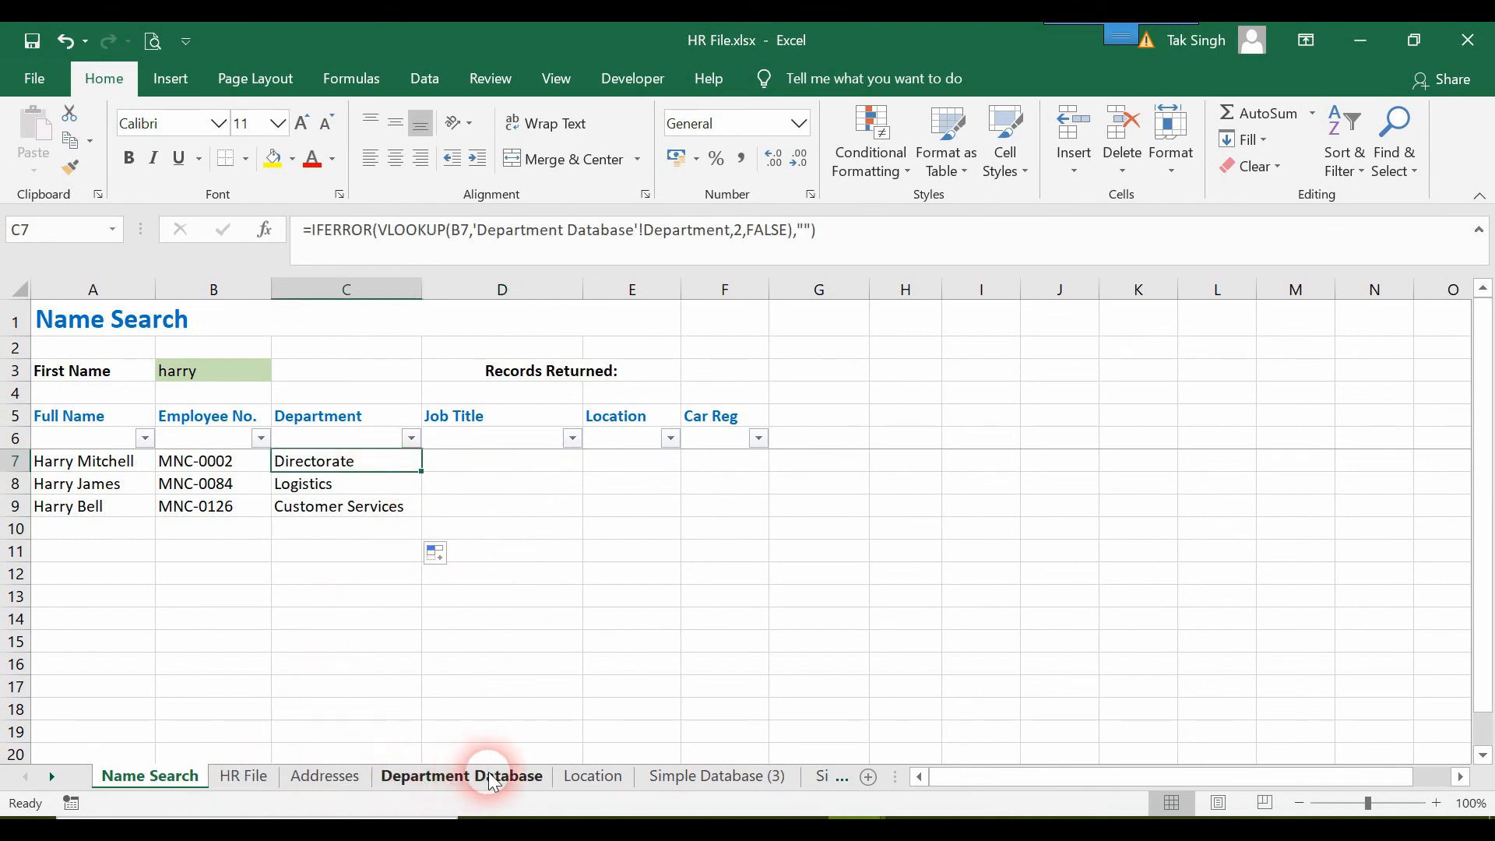
key("ctrl+c")
left_click(488, 470)
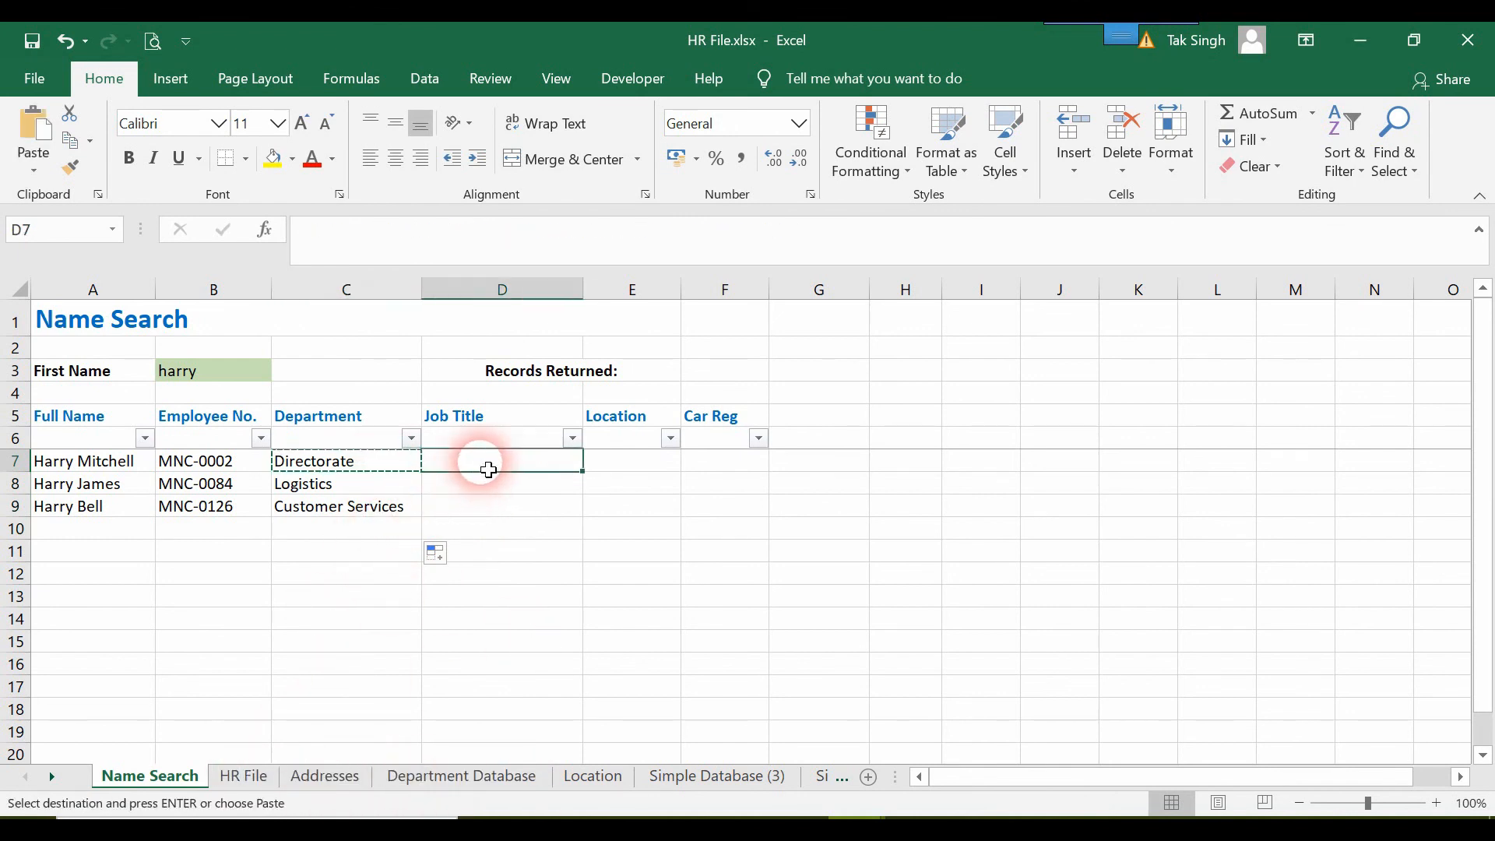
key("ctrl+v")
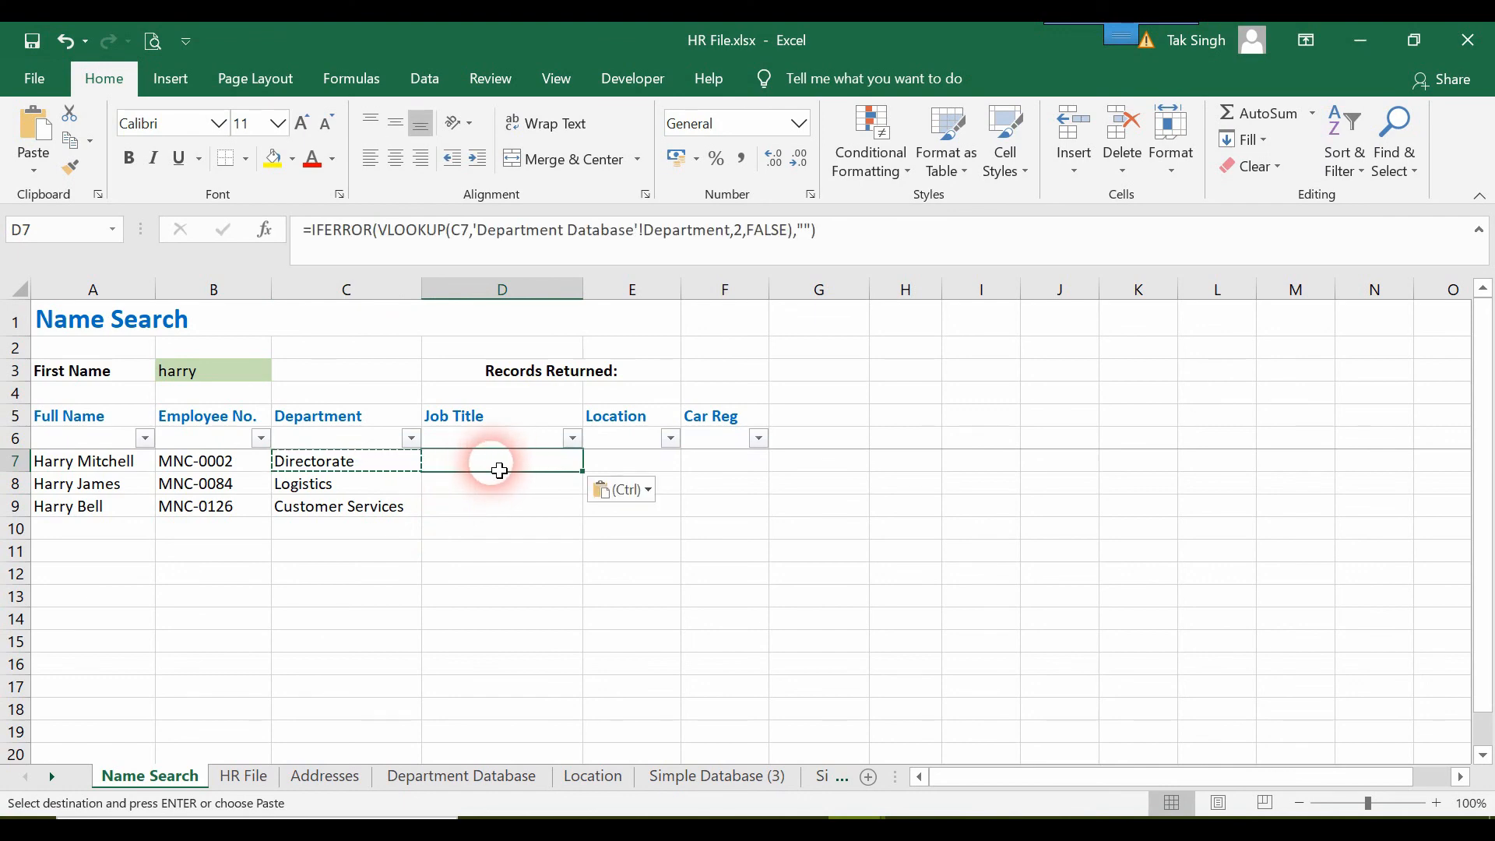
double_click(499, 470)
left_click(560, 574)
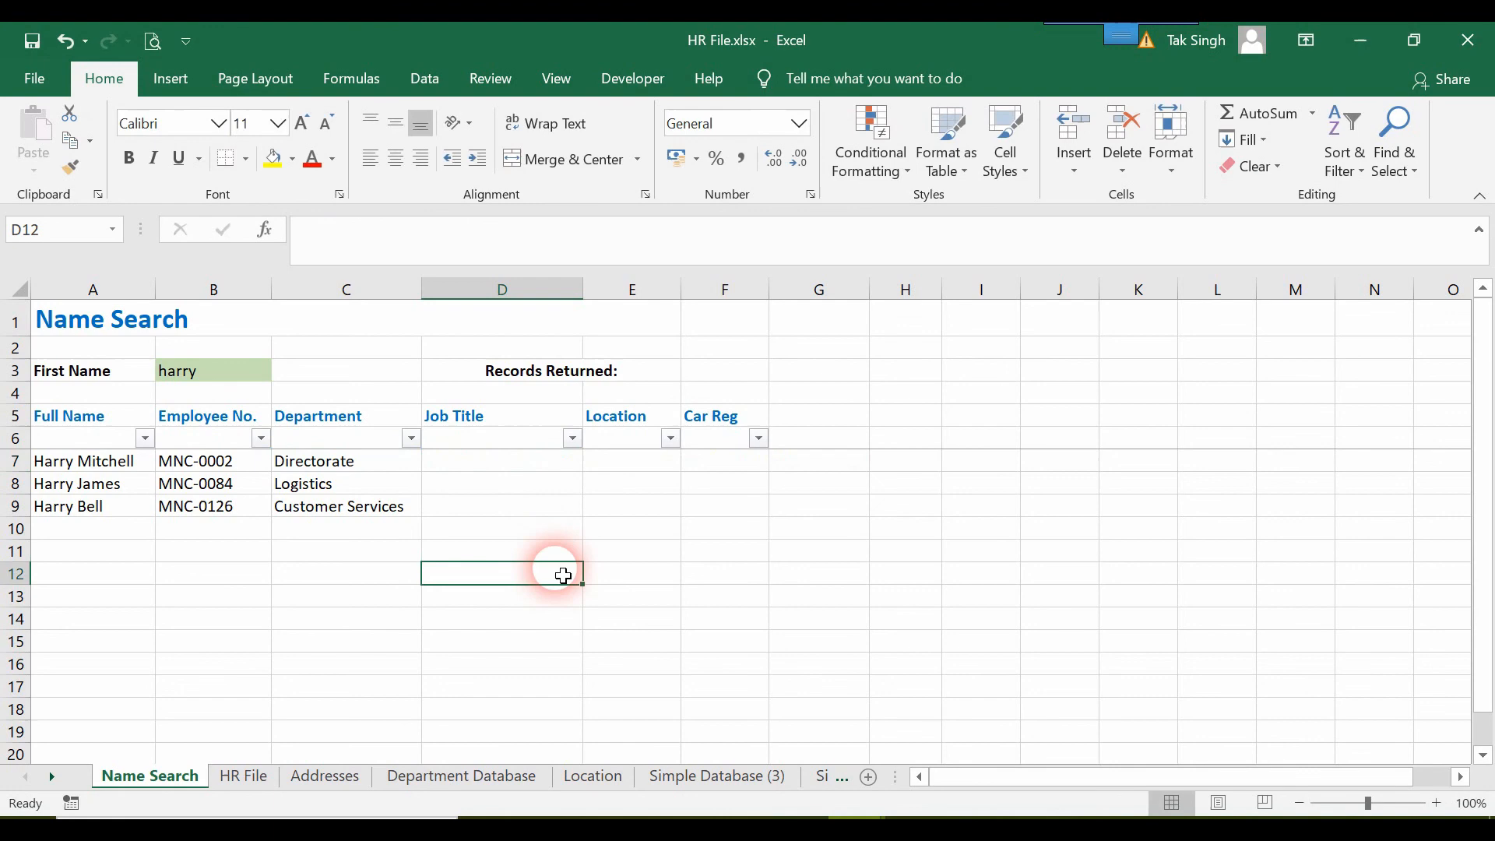
Change the lookup value in the D7 formula to B7.
left_click(529, 472)
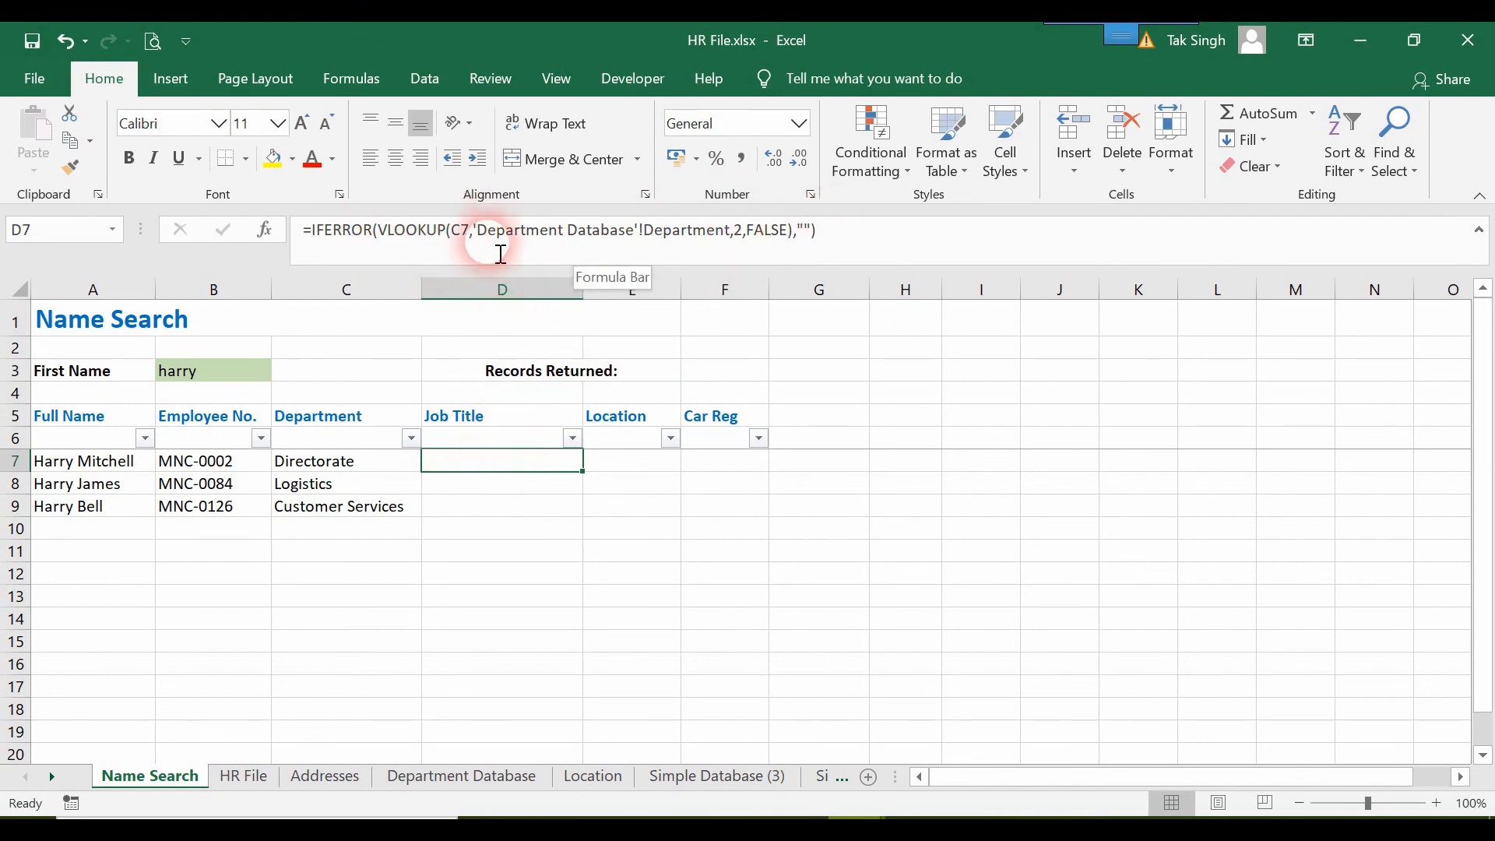
left_click(472, 242)
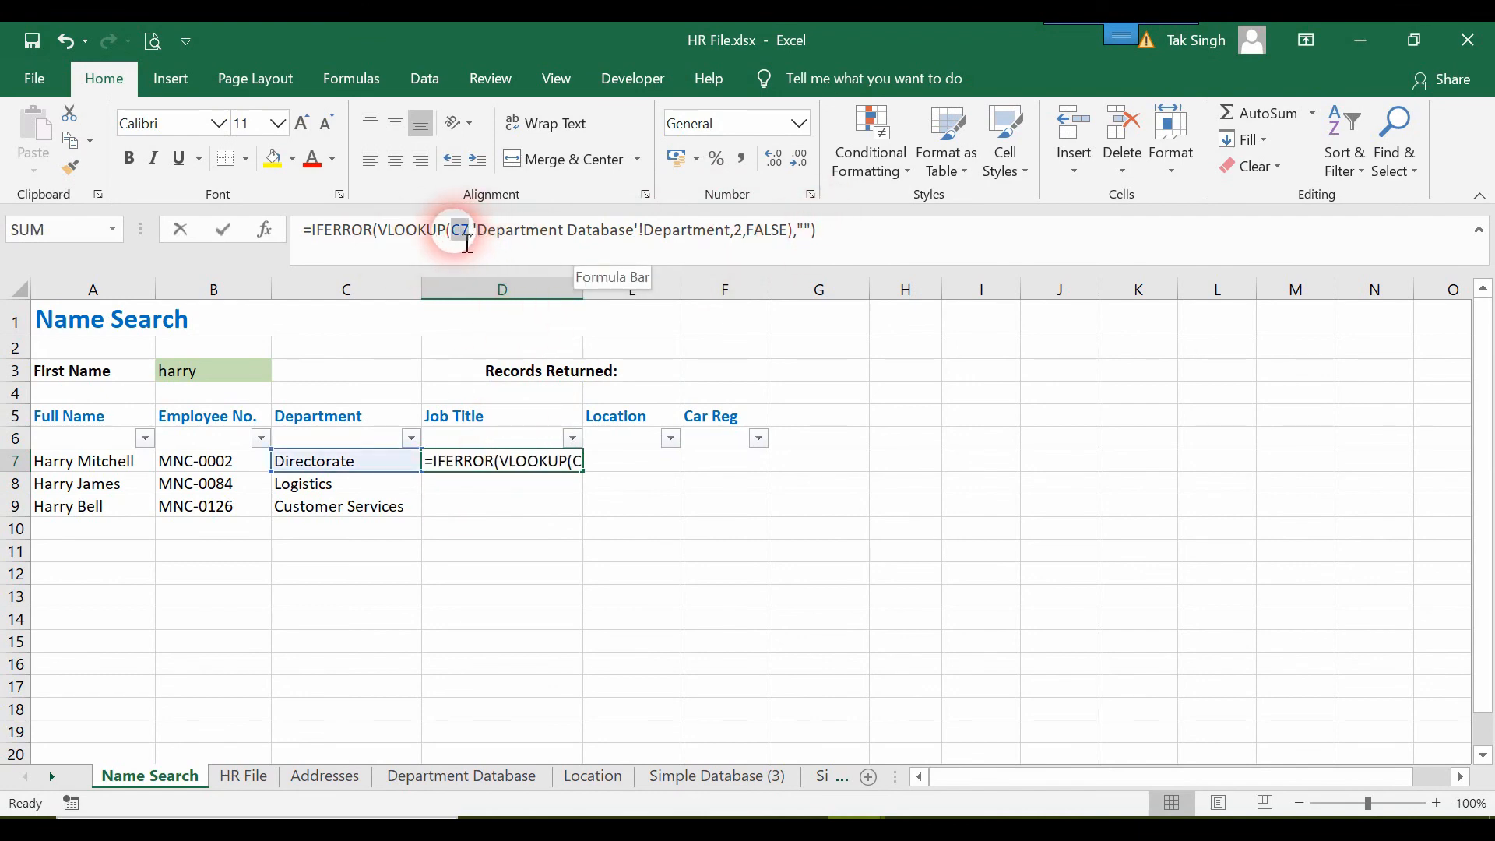
left_click_drag(272, 464, 243, 477)
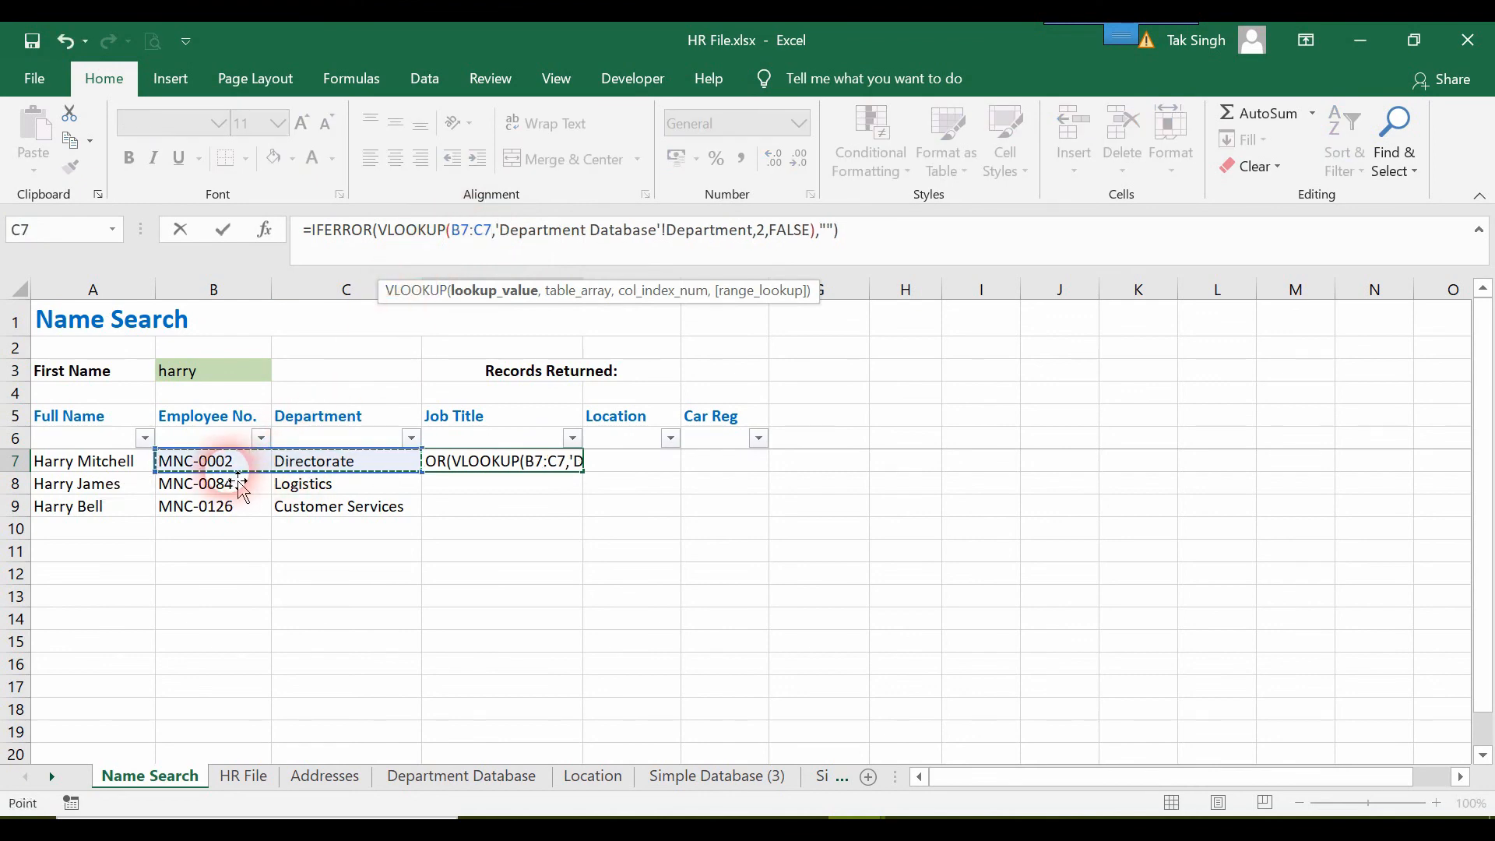
left_click(383, 474)
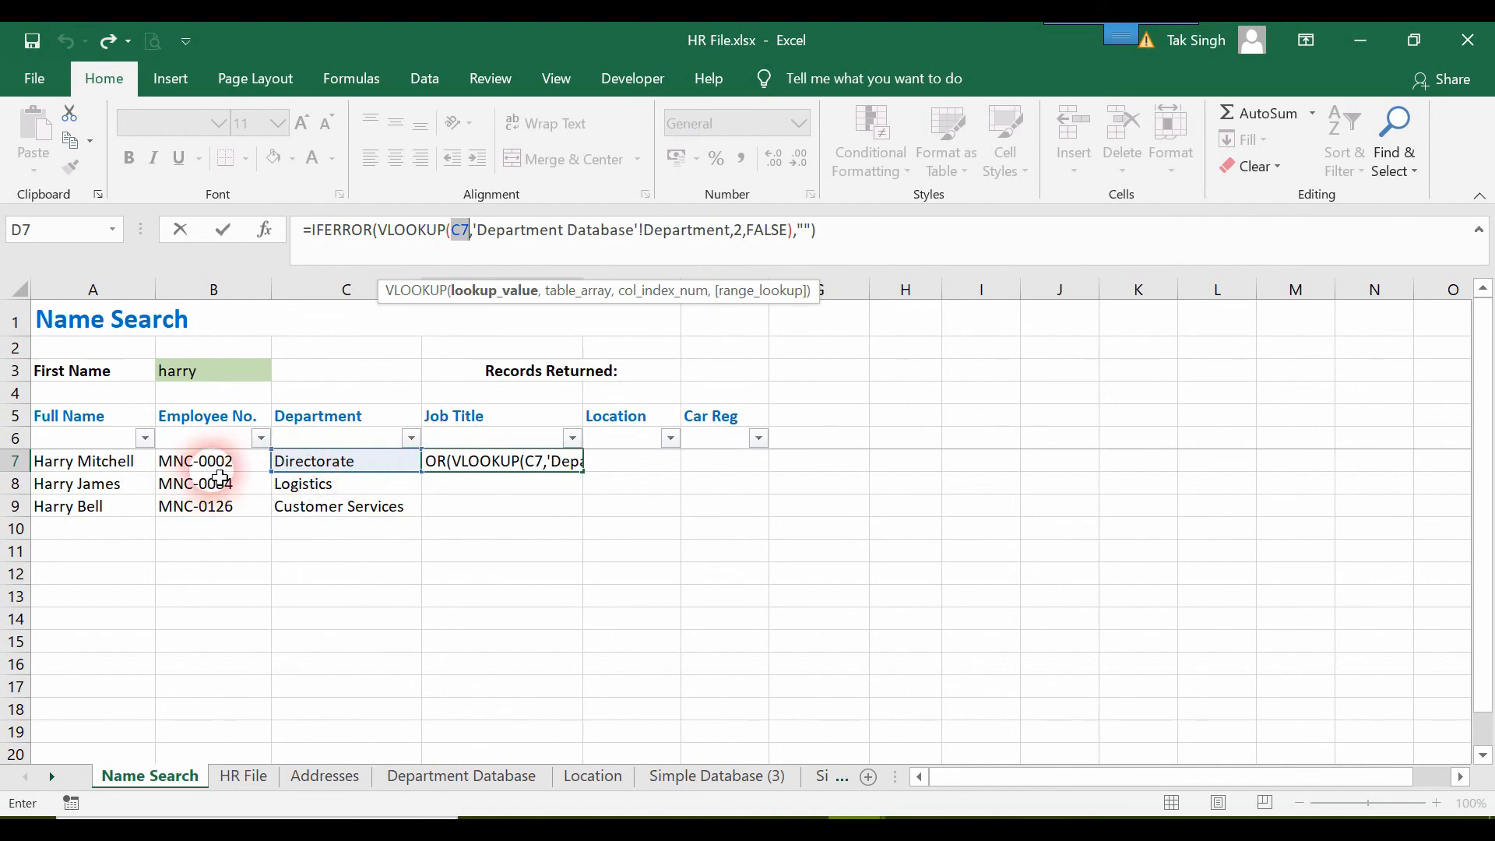
key("Left")
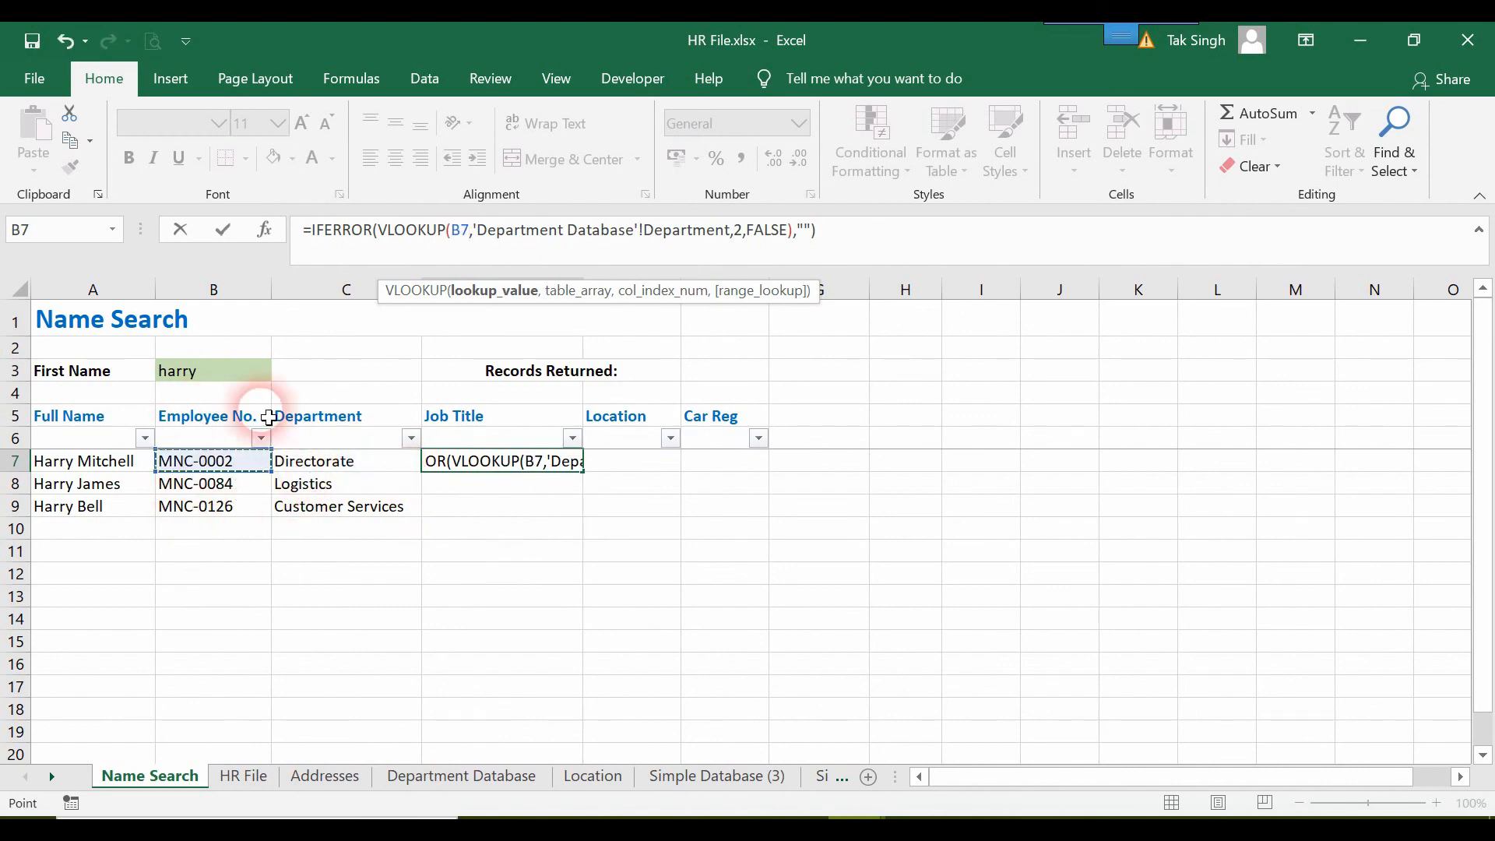
Set the column index in the D7 formula to 3 and fill it down to D10.
left_click(746, 234)
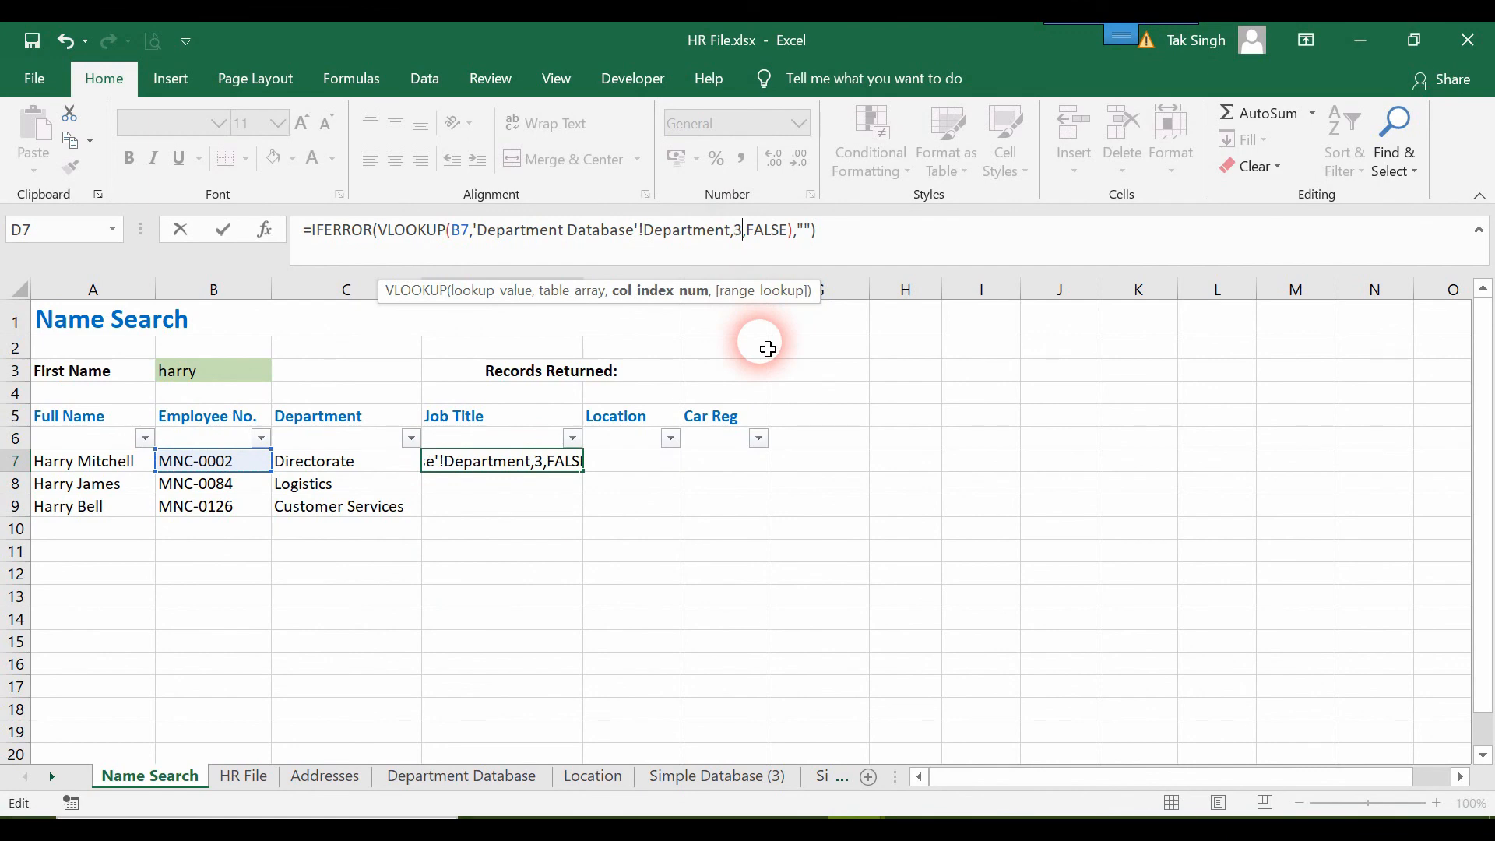
left_click(1008, 254)
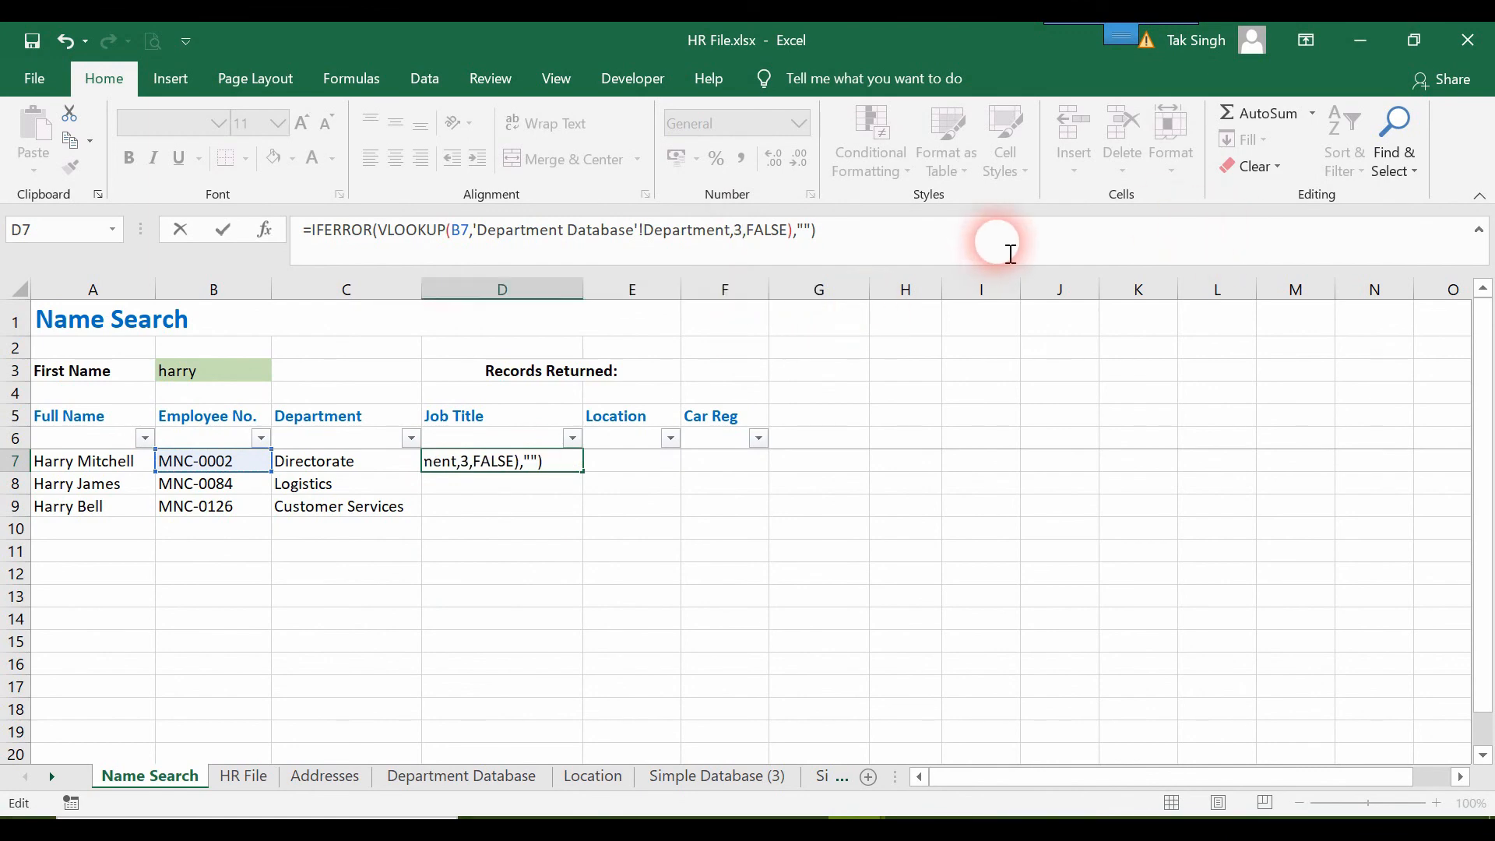
key("Return")
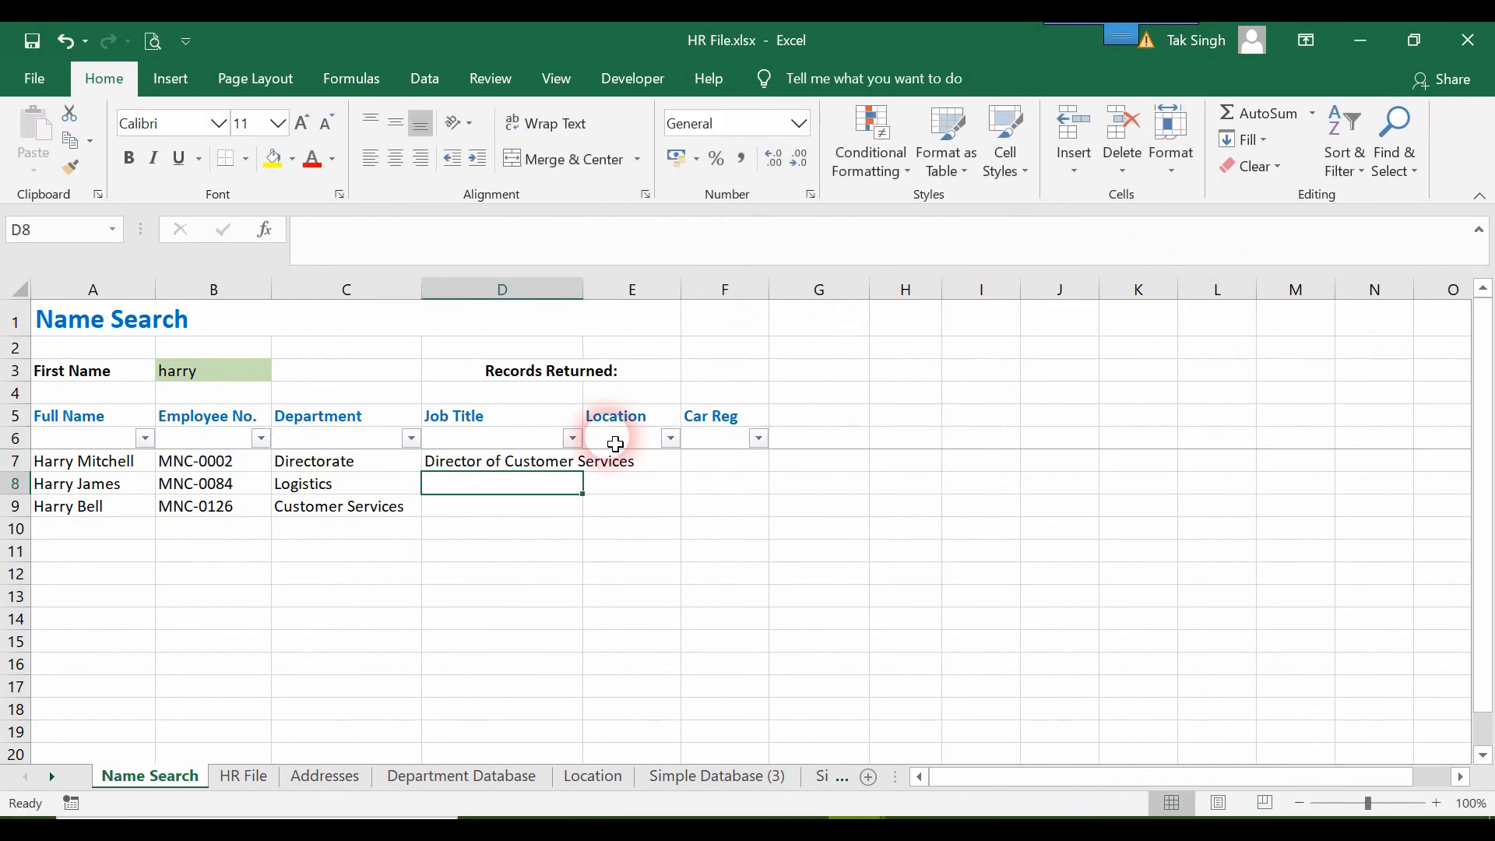
left_click(572, 463)
left_click_drag(593, 488, 587, 545)
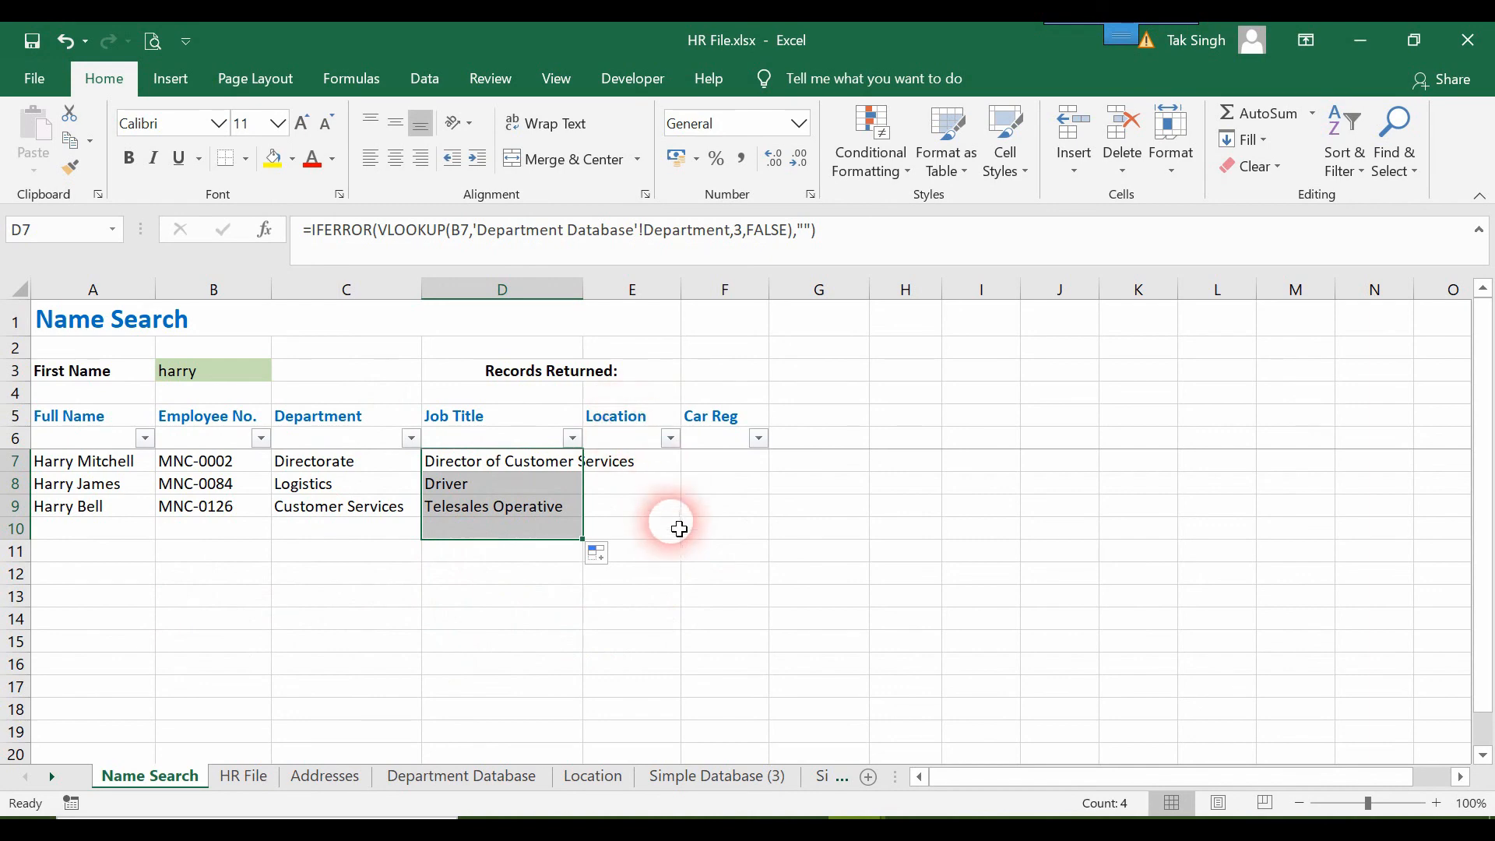
Check the Location sheet's layout and start an HLOOKUP formula in E7 of Name Search with C7 as the lookup value.
left_click(671, 466)
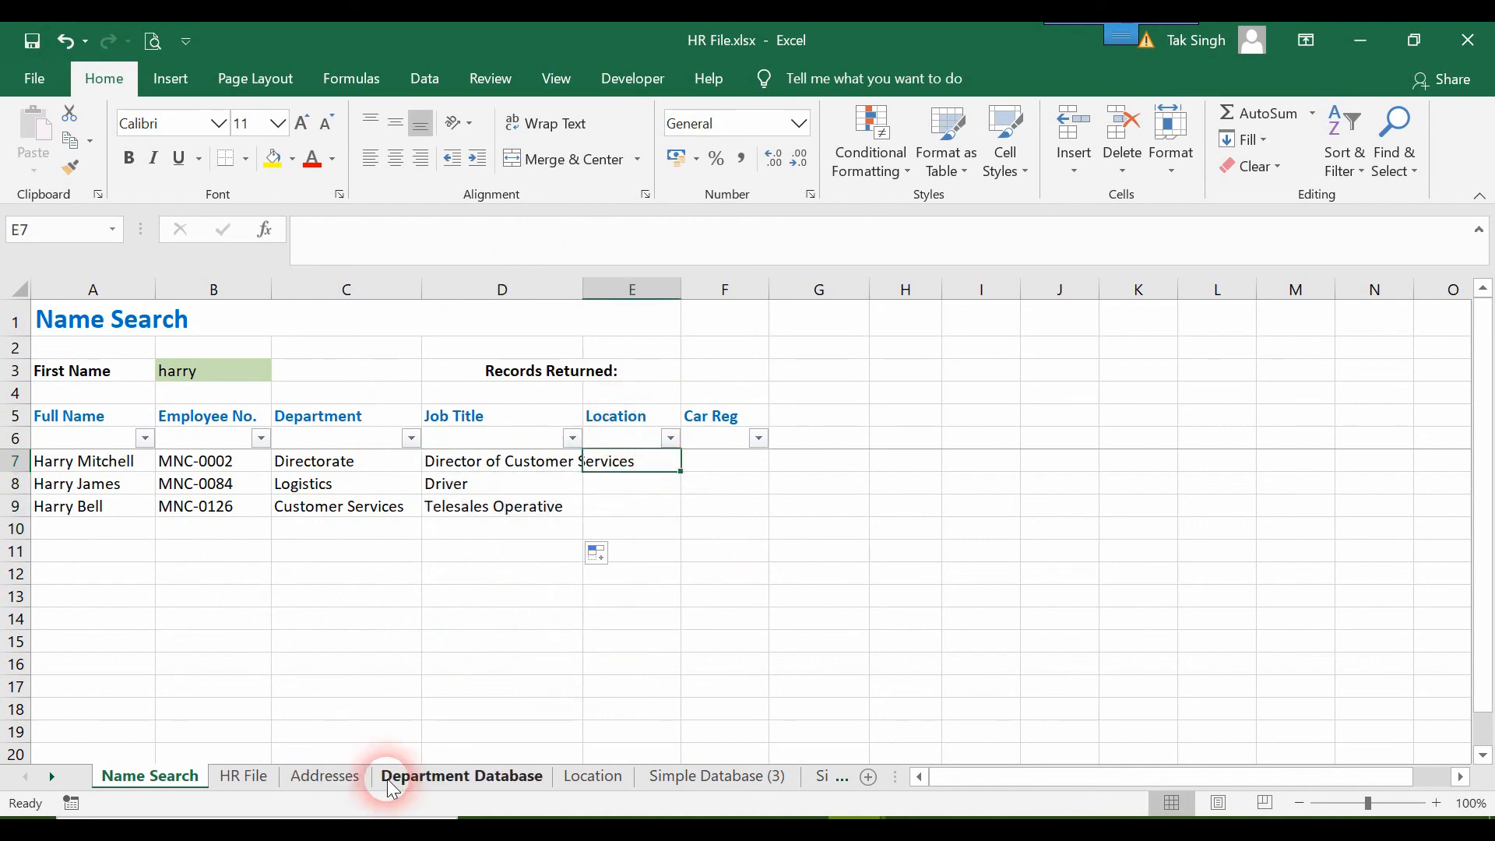
left_click(593, 779)
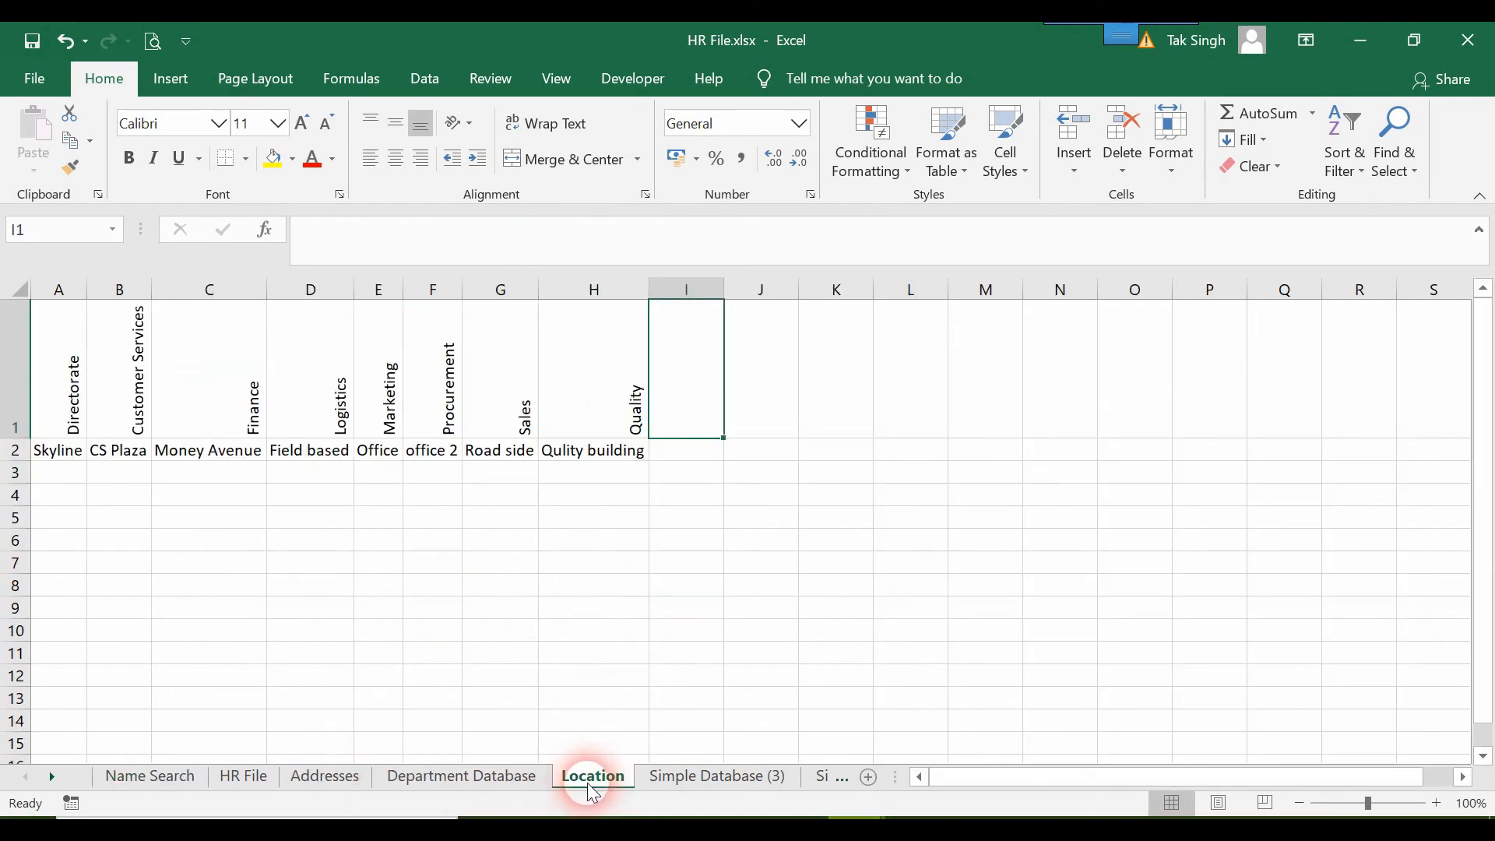
left_click(191, 776)
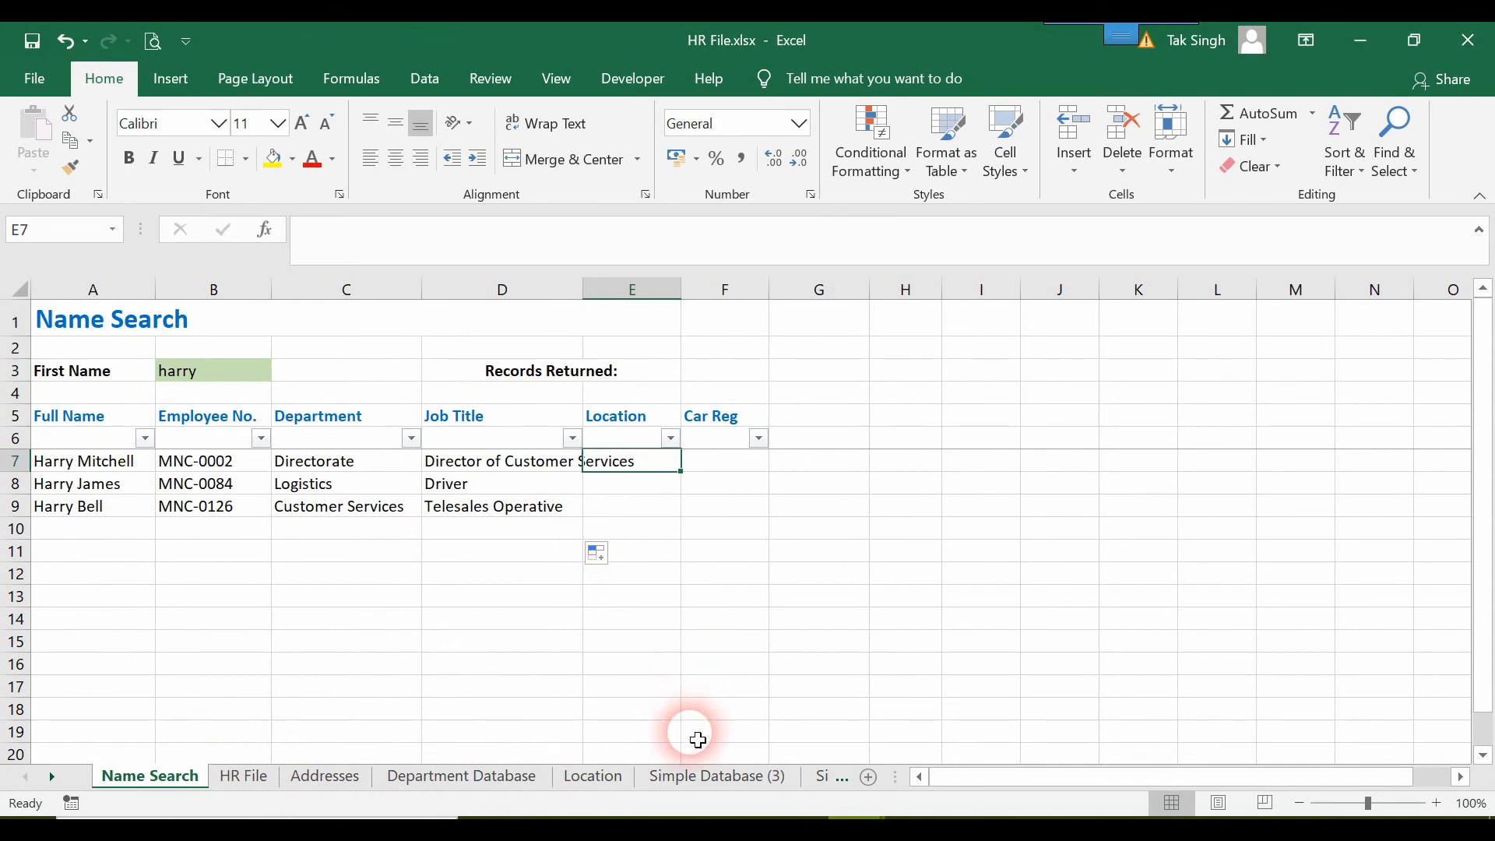
left_click(701, 261)
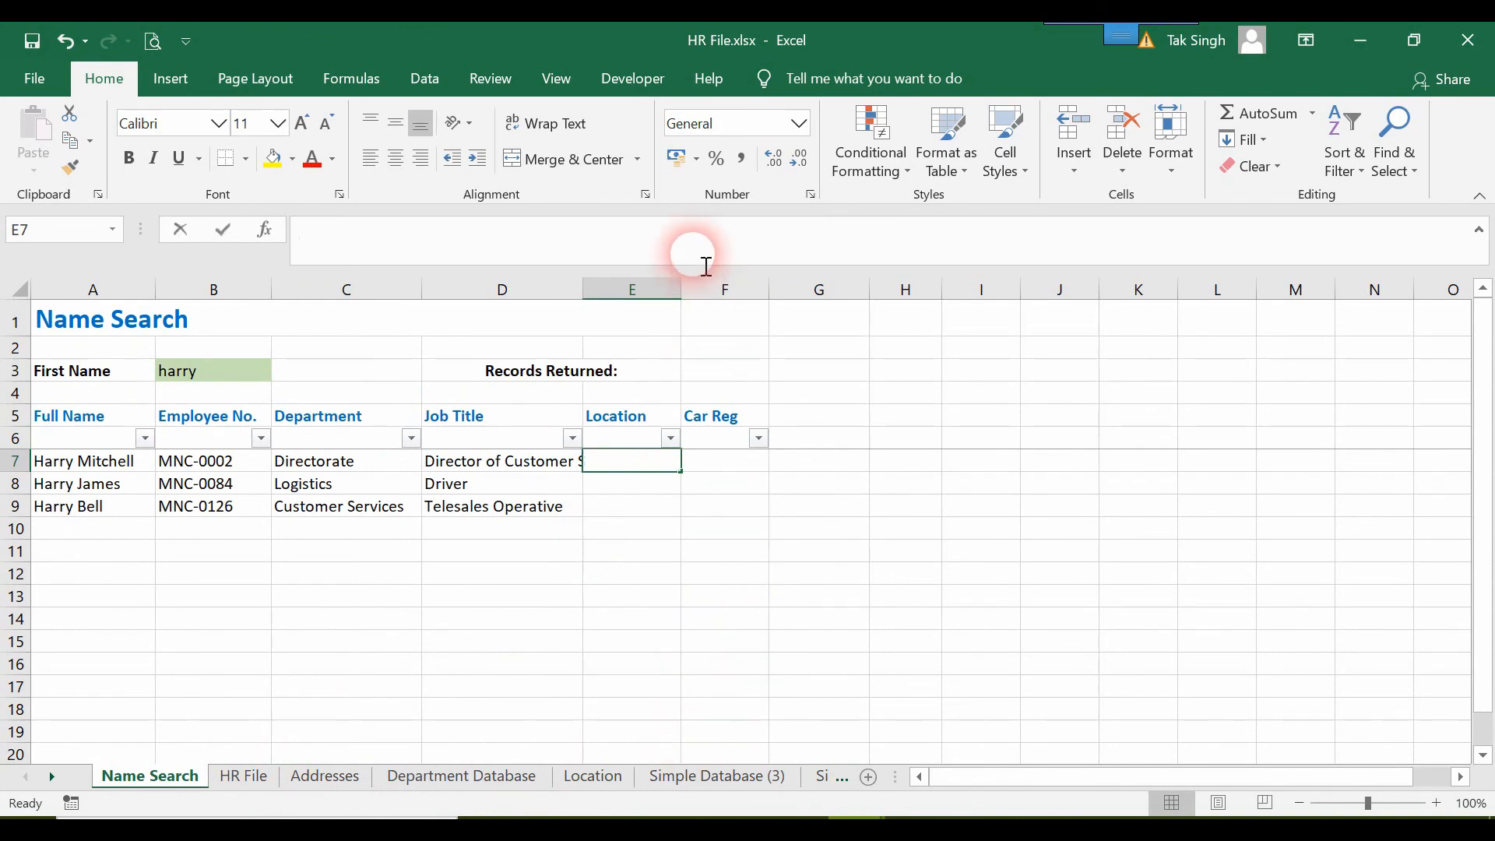
type("=")
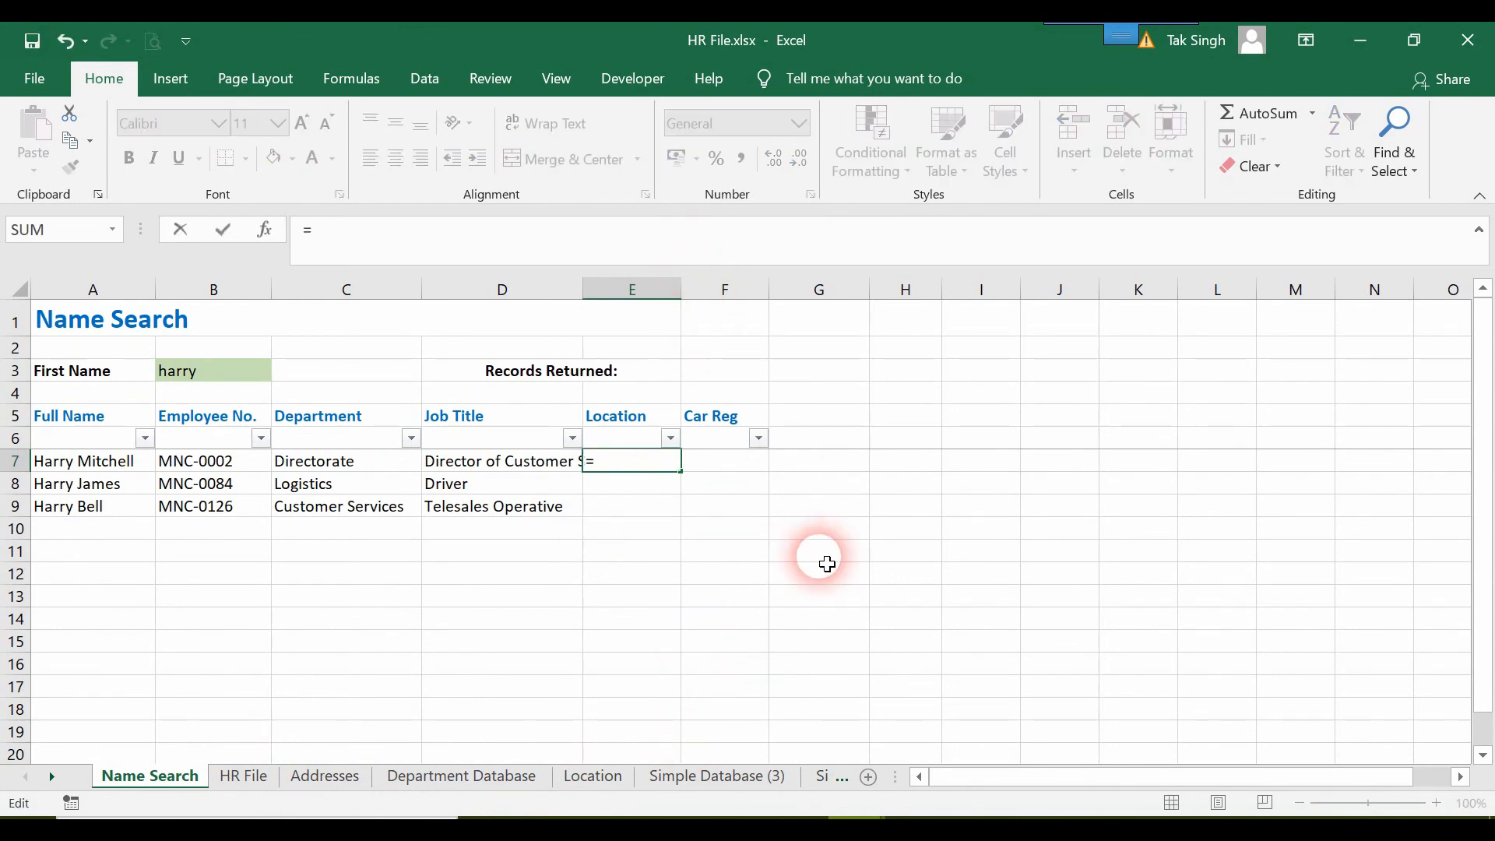
type("H")
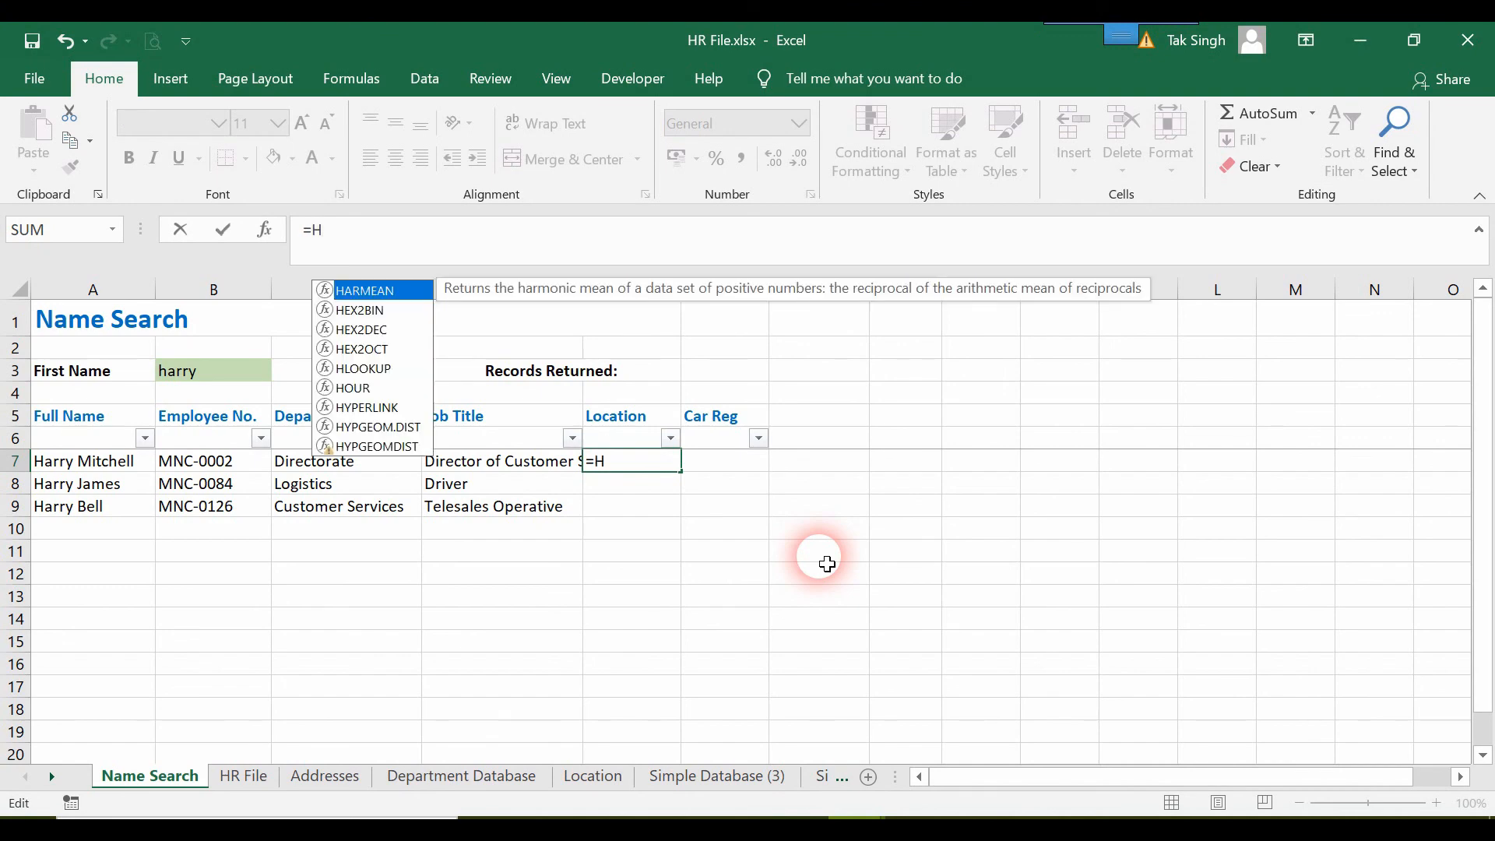
type("l")
key("Tab")
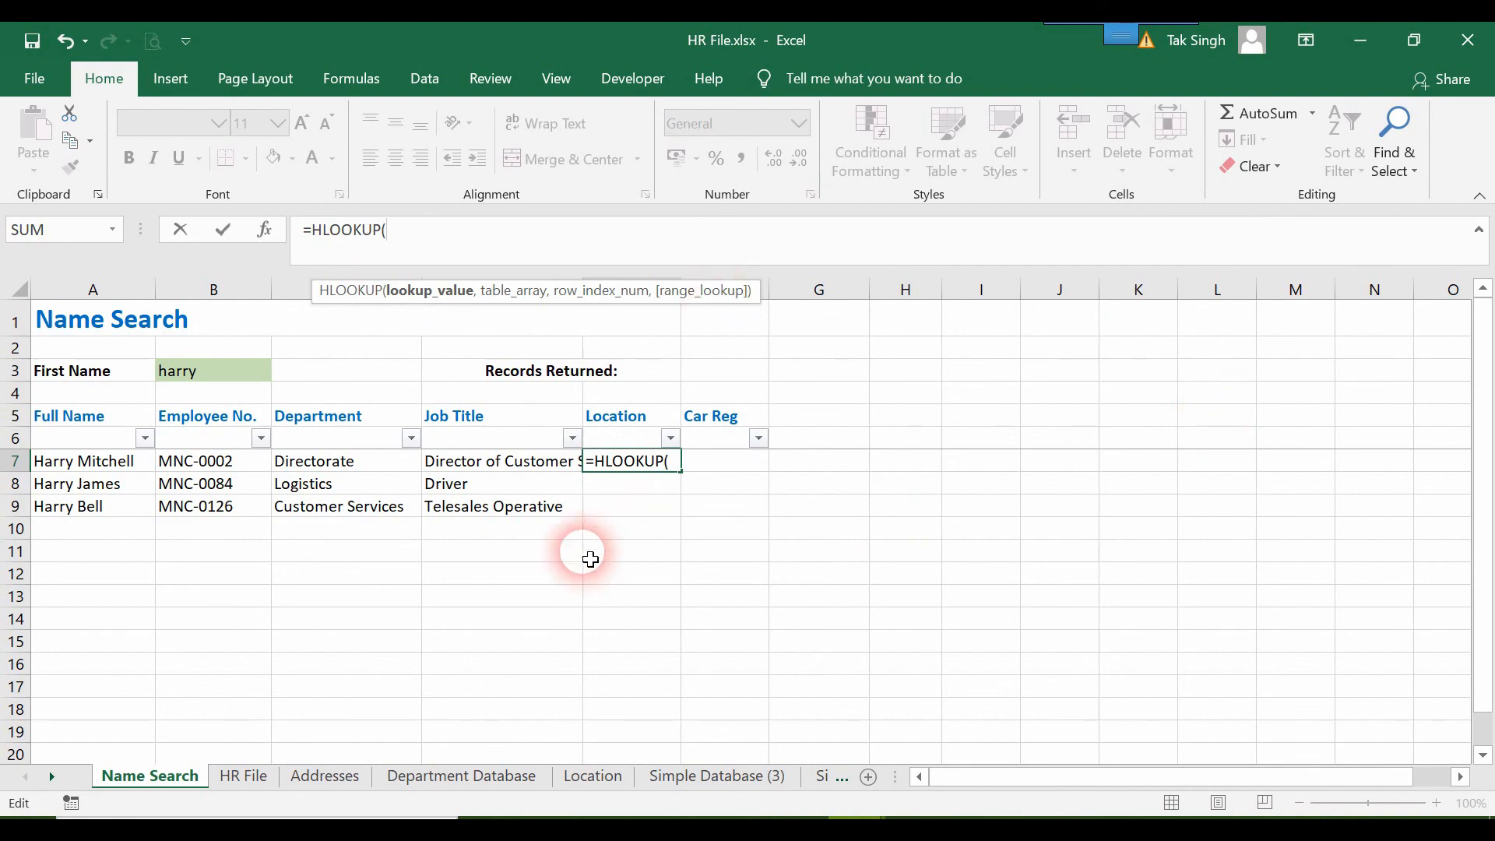
left_click(329, 460)
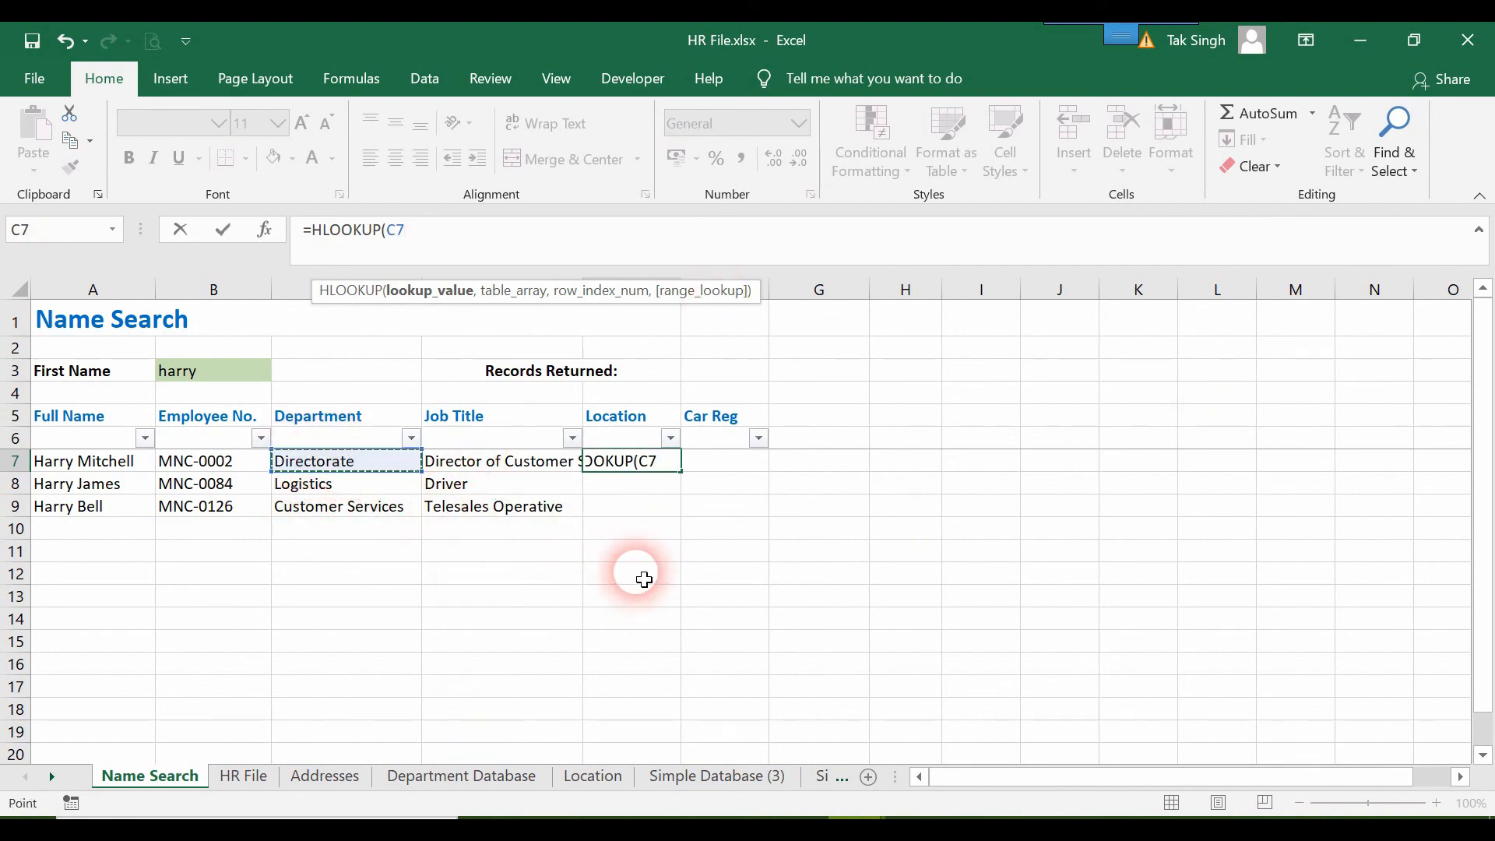
left_click(675, 464)
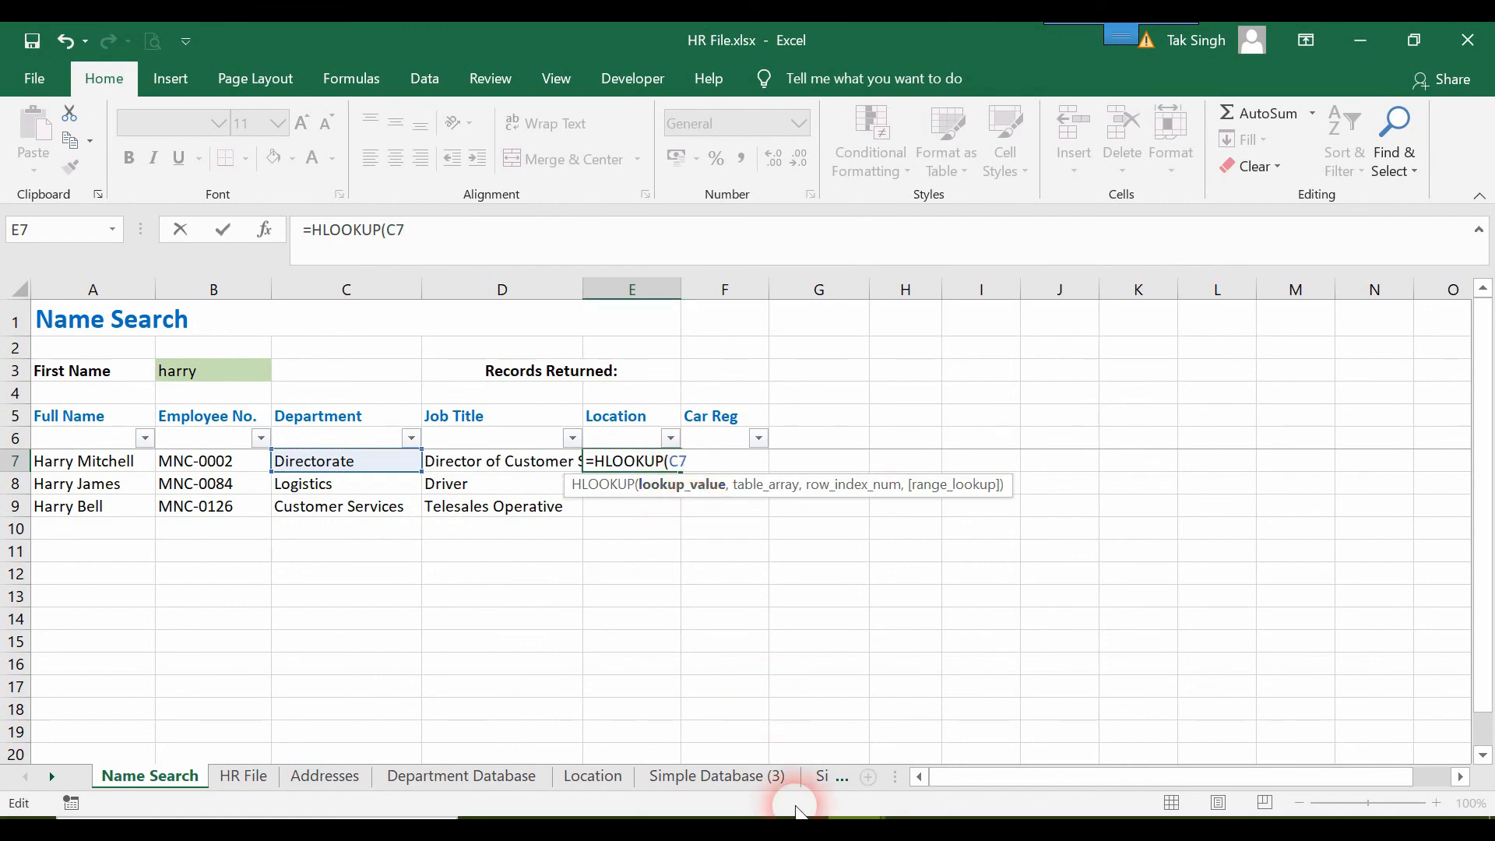
type(",")
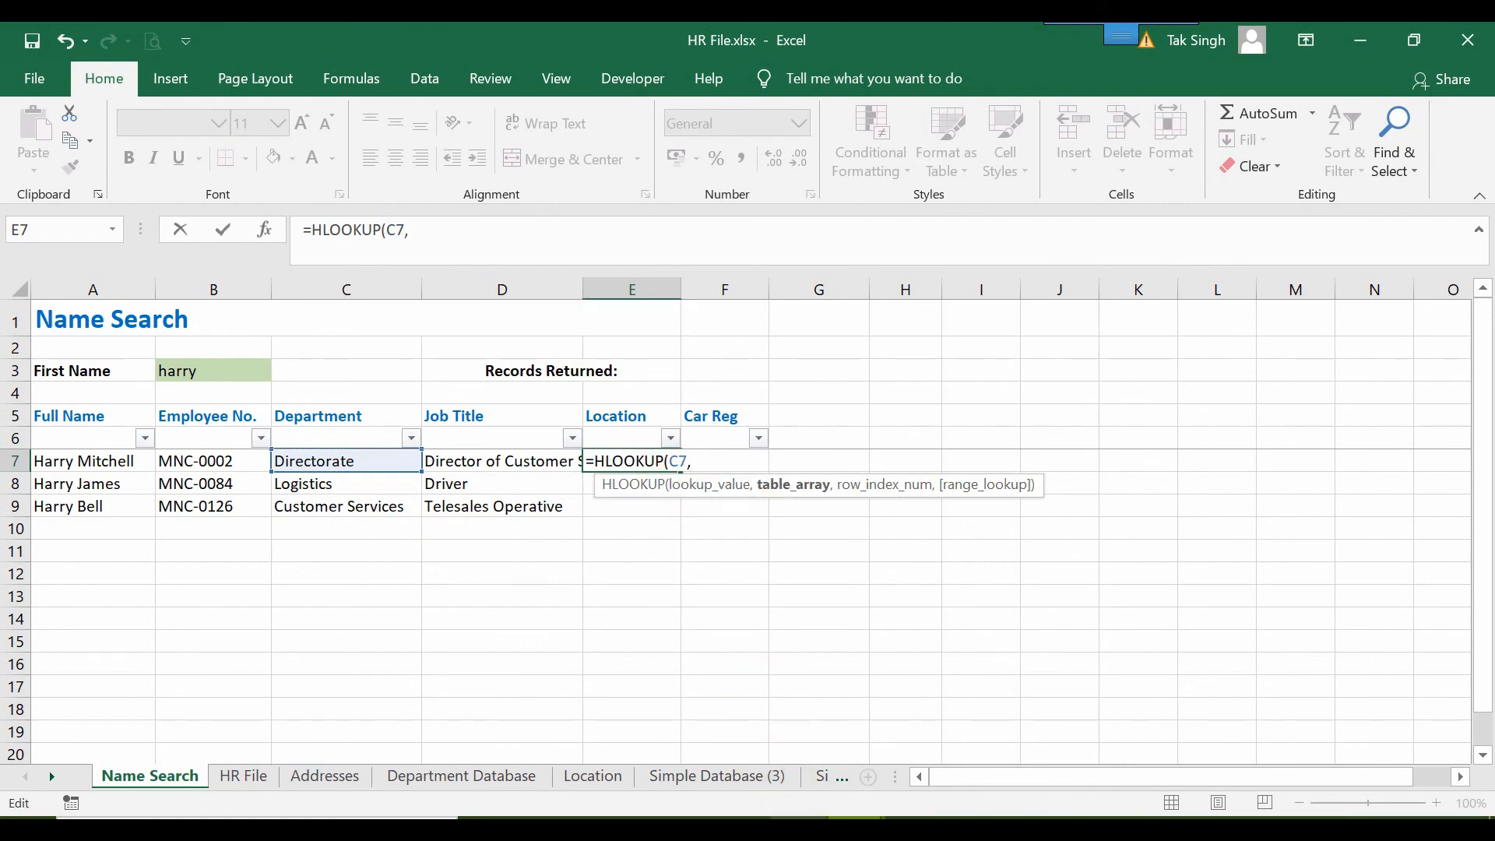
Complete the E7 HLOOKUP with table array Location!A1:H2, row index 2 and FALSE for an exact match.
left_click(592, 776)
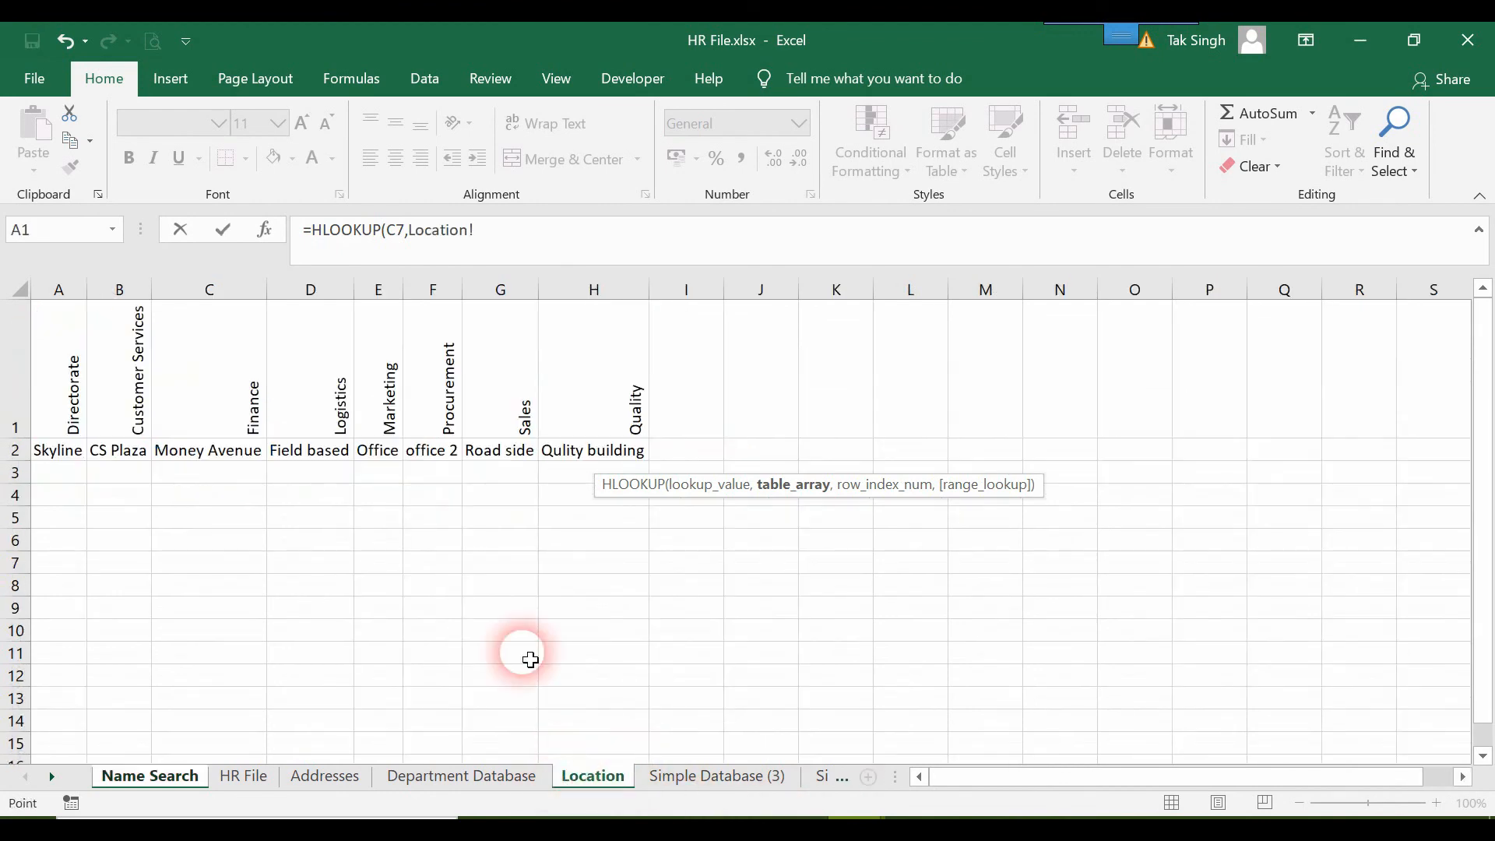
left_click_drag(73, 361, 591, 456)
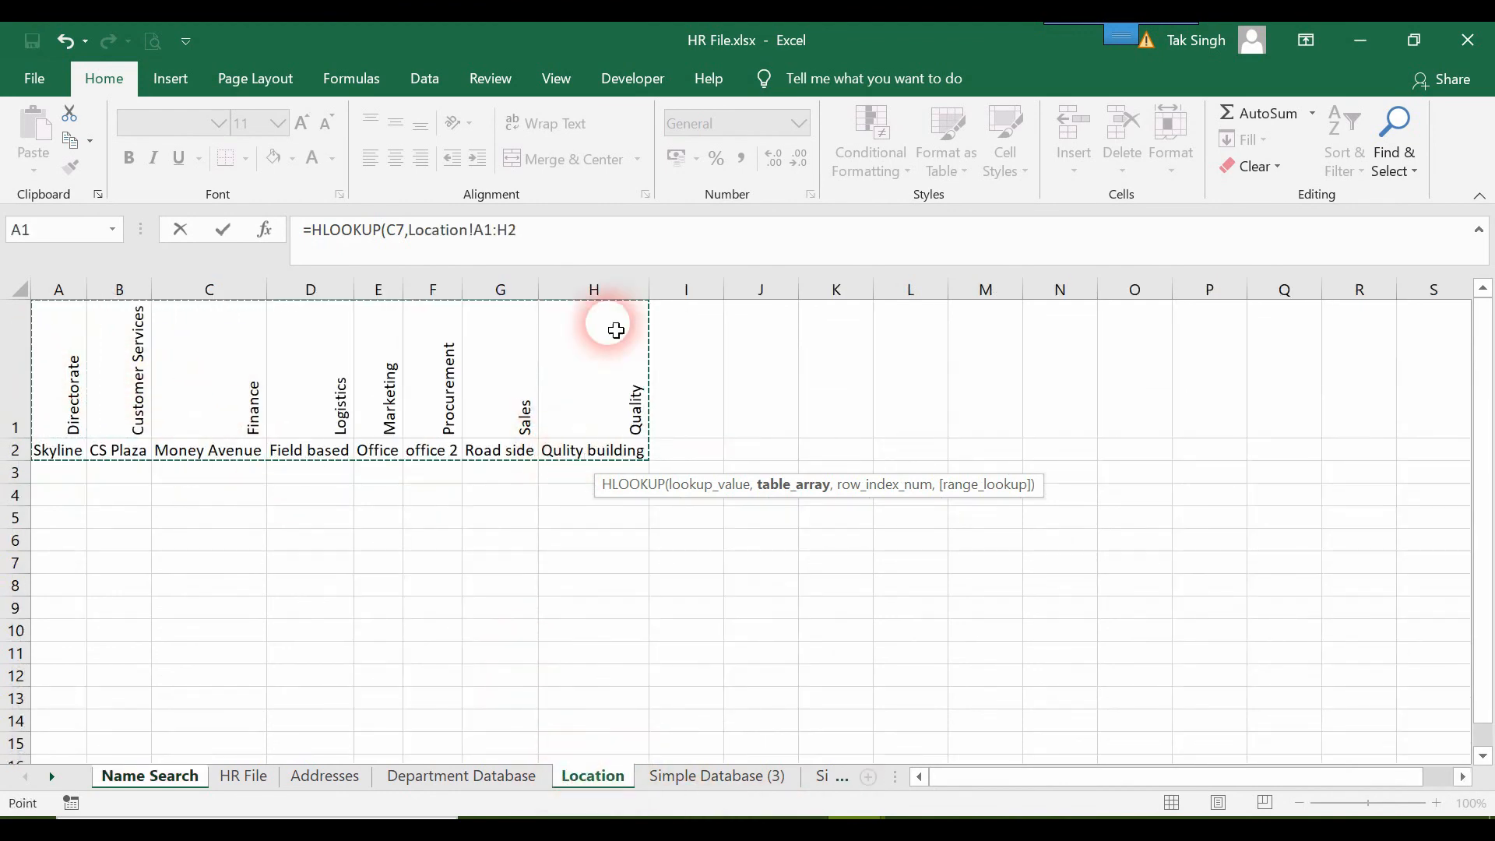
left_click(601, 247)
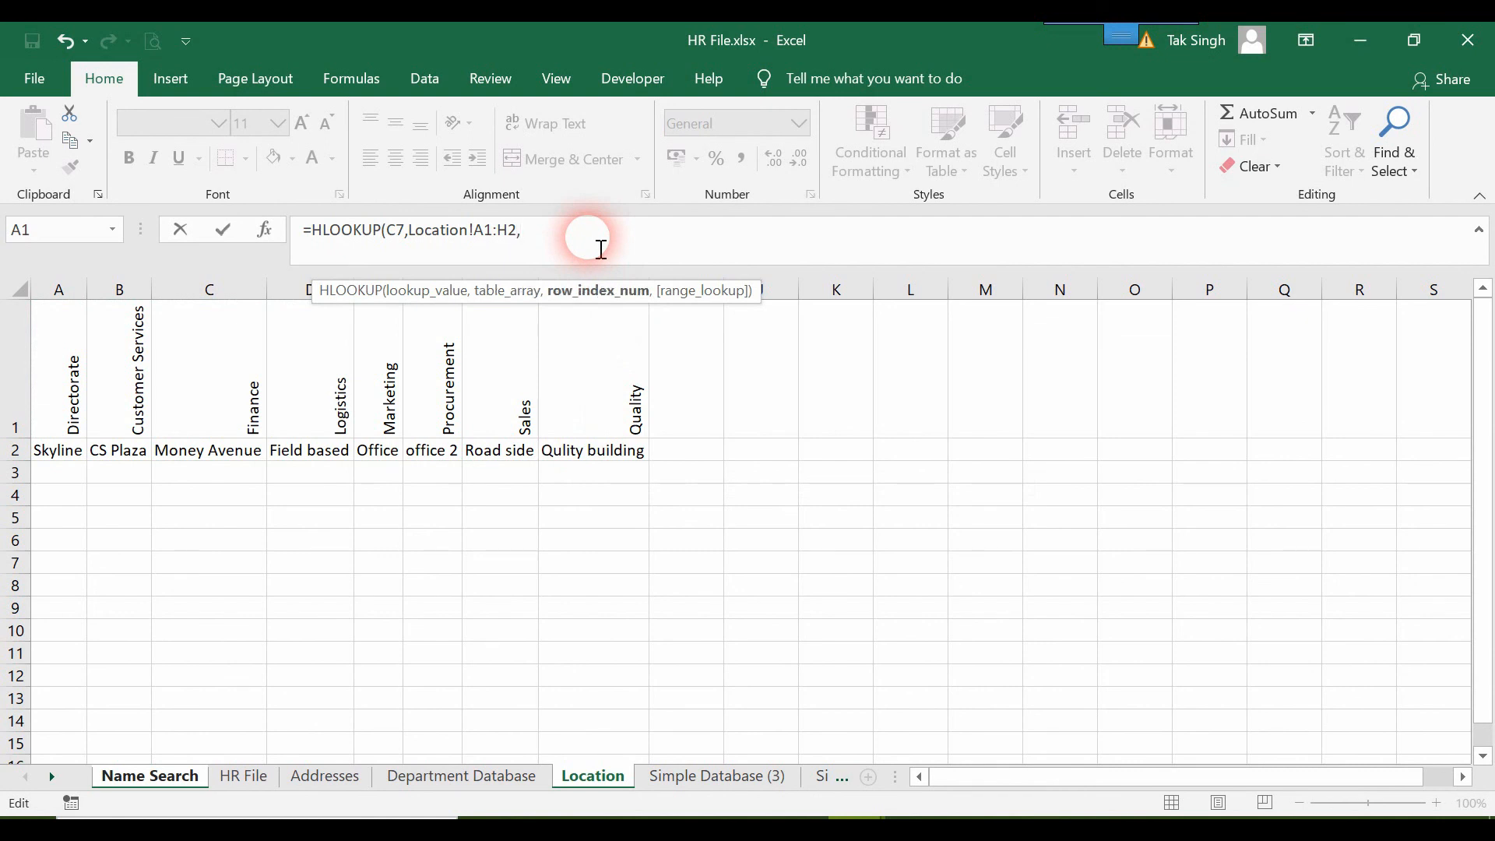
type(",2,fals")
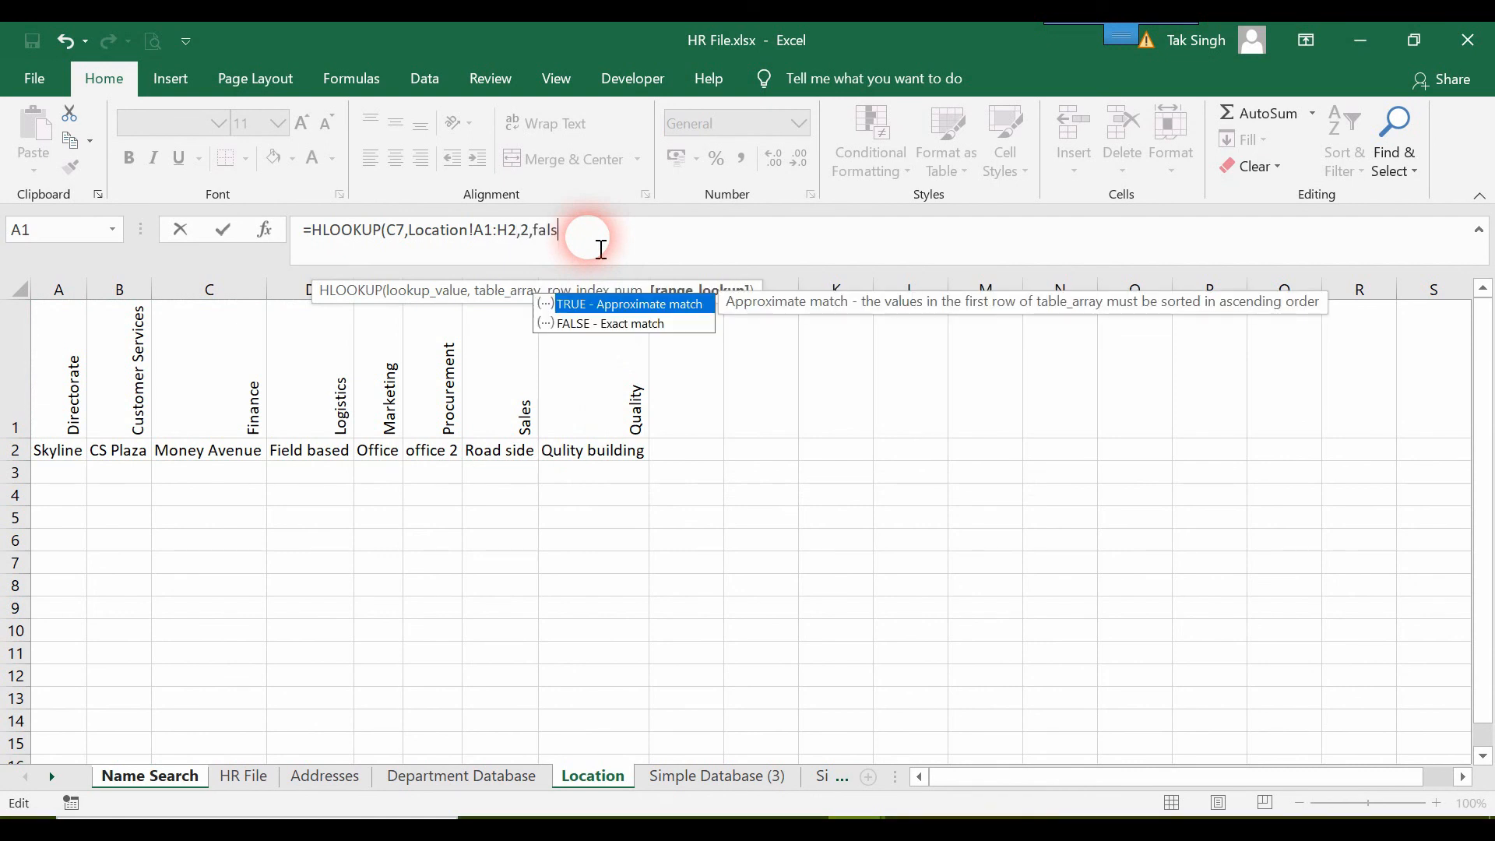
type("e)")
key("Return")
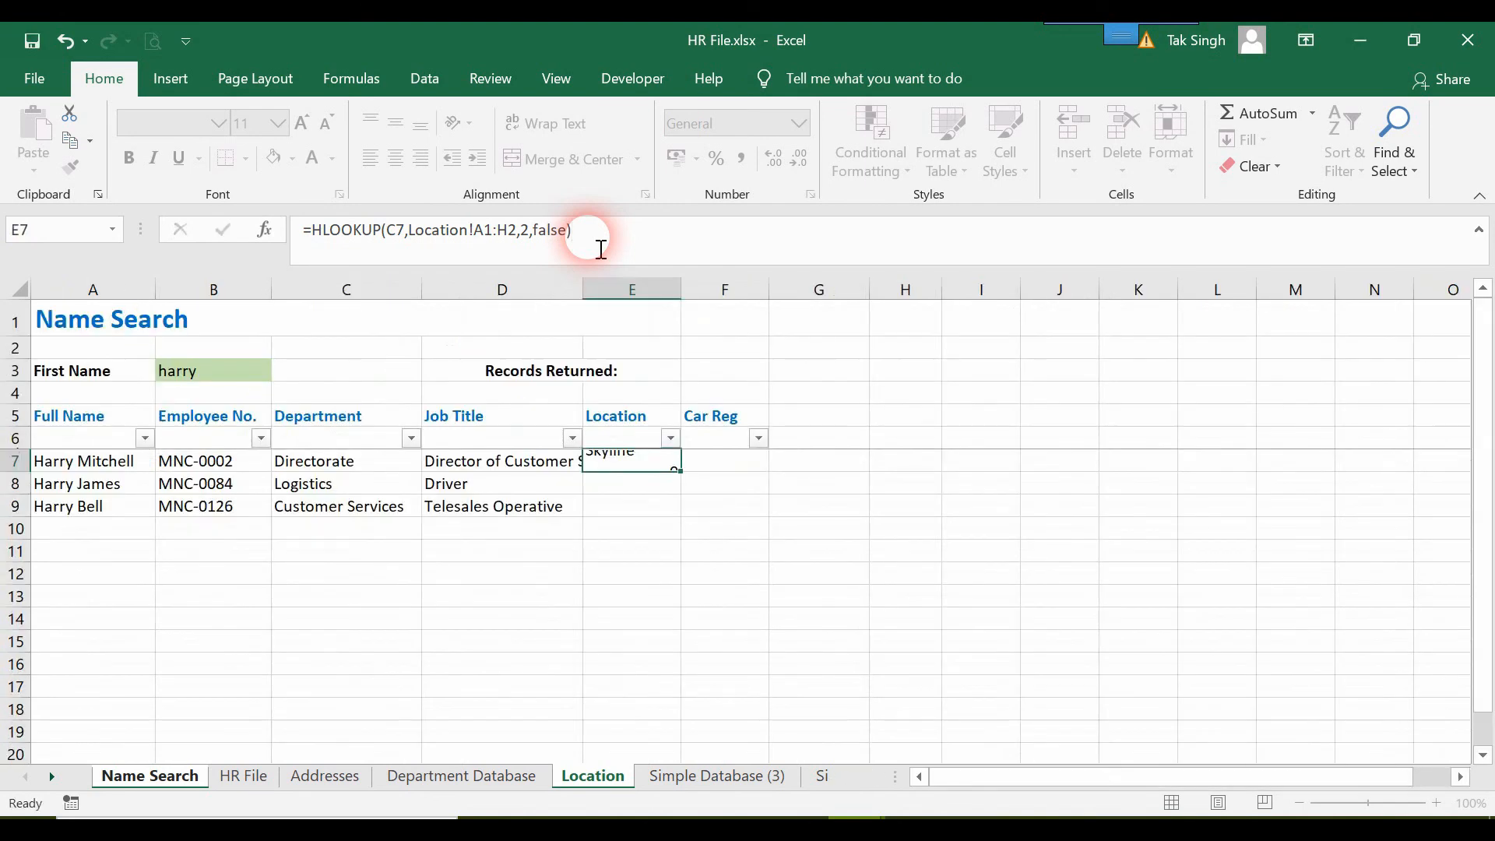
Fill the E7 formula down to E10 and examine the table array reference in the E8 formula.
left_click(655, 467)
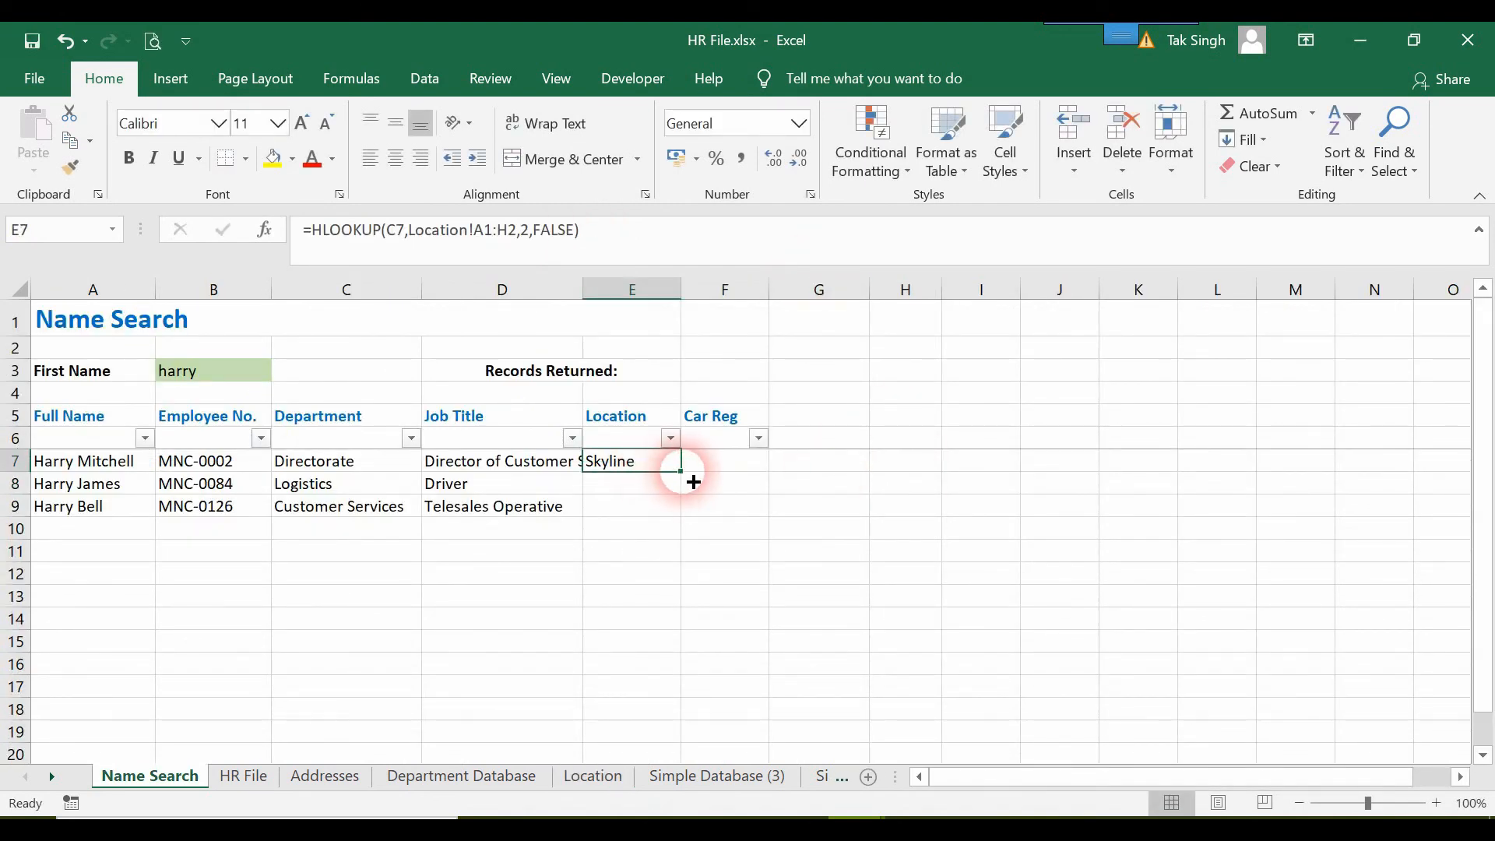
left_click_drag(693, 479, 687, 541)
left_click(661, 475)
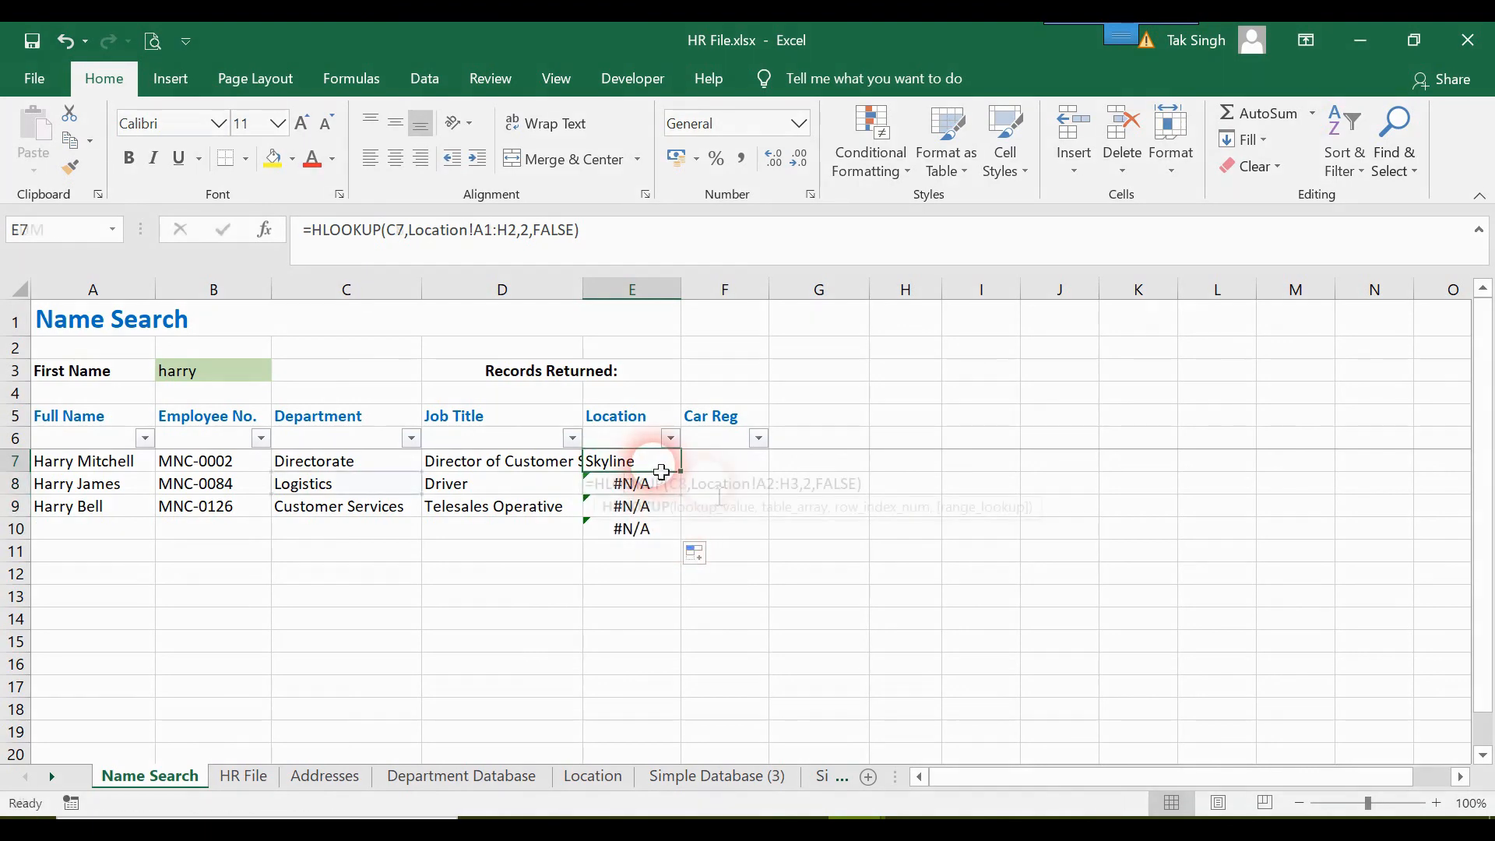
double_click(658, 484)
left_click(715, 488)
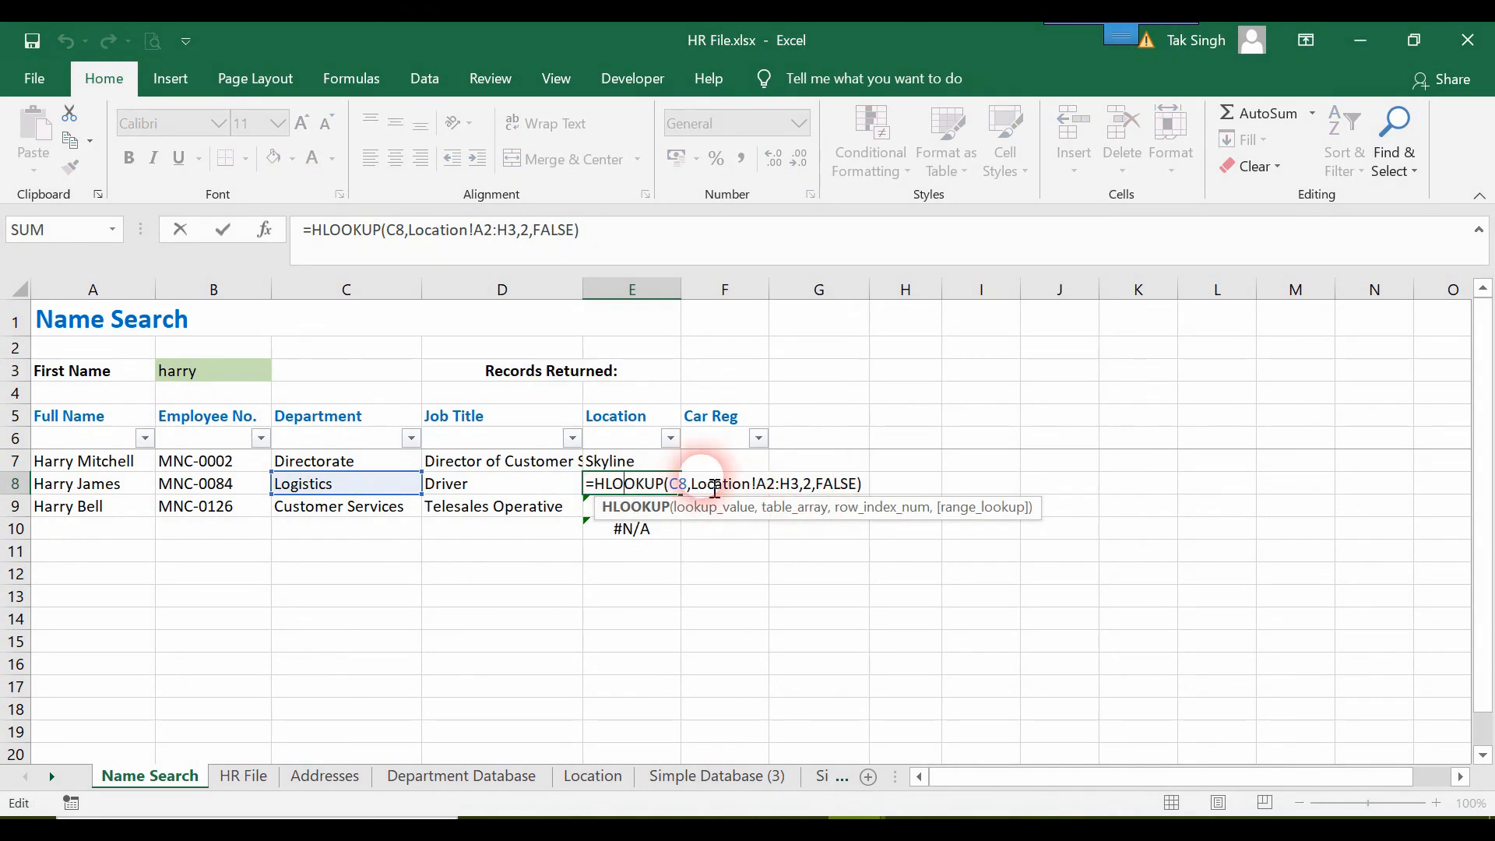
left_click_drag(706, 492, 798, 497)
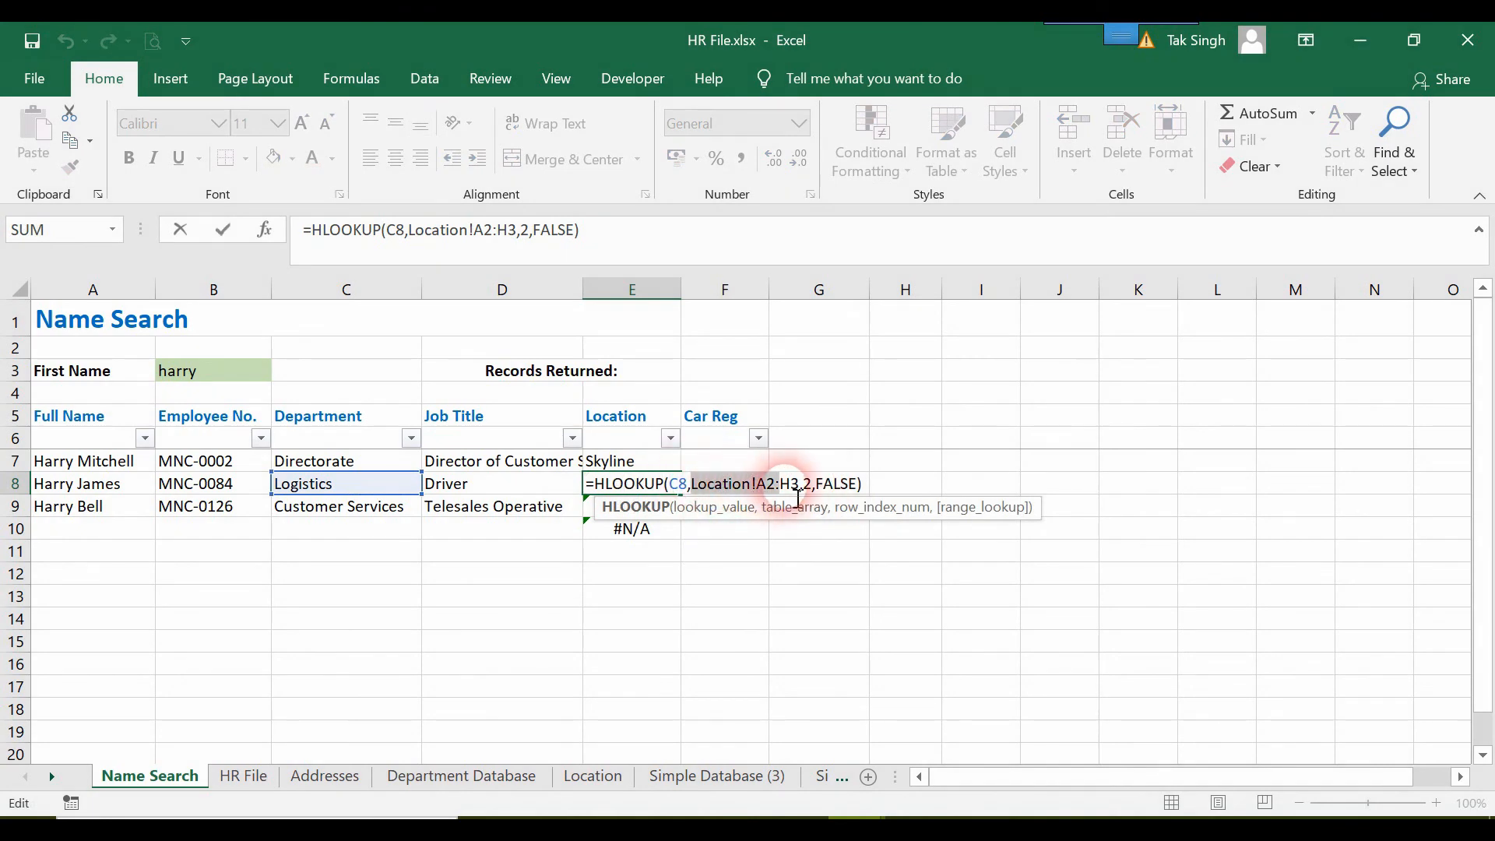
left_click(594, 777)
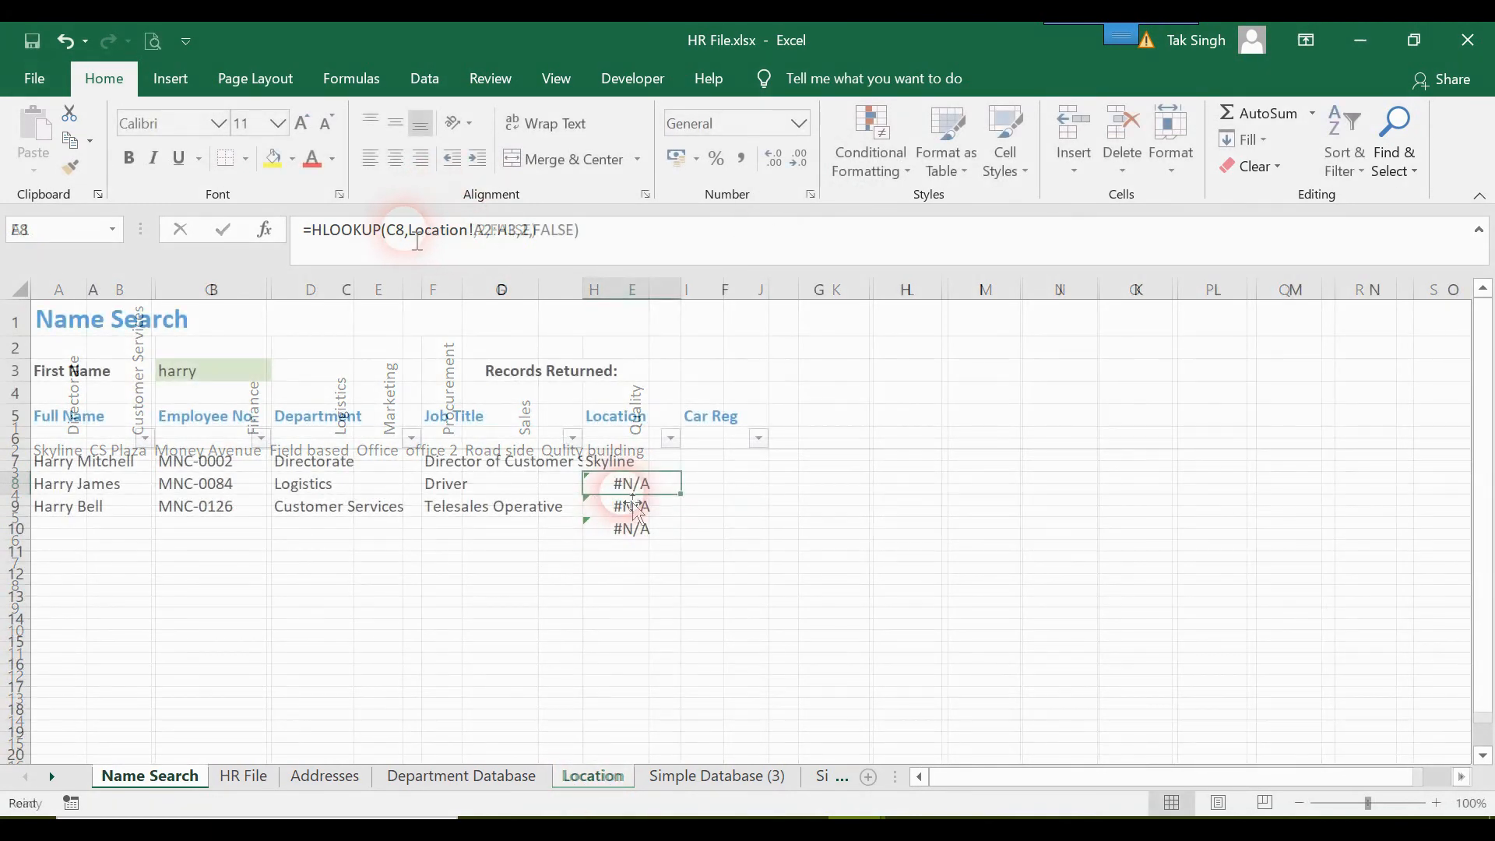
Make the table array in the E7 formula absolute as Location!$A$1:$H$2 and fill it down to E10.
left_click(646, 460)
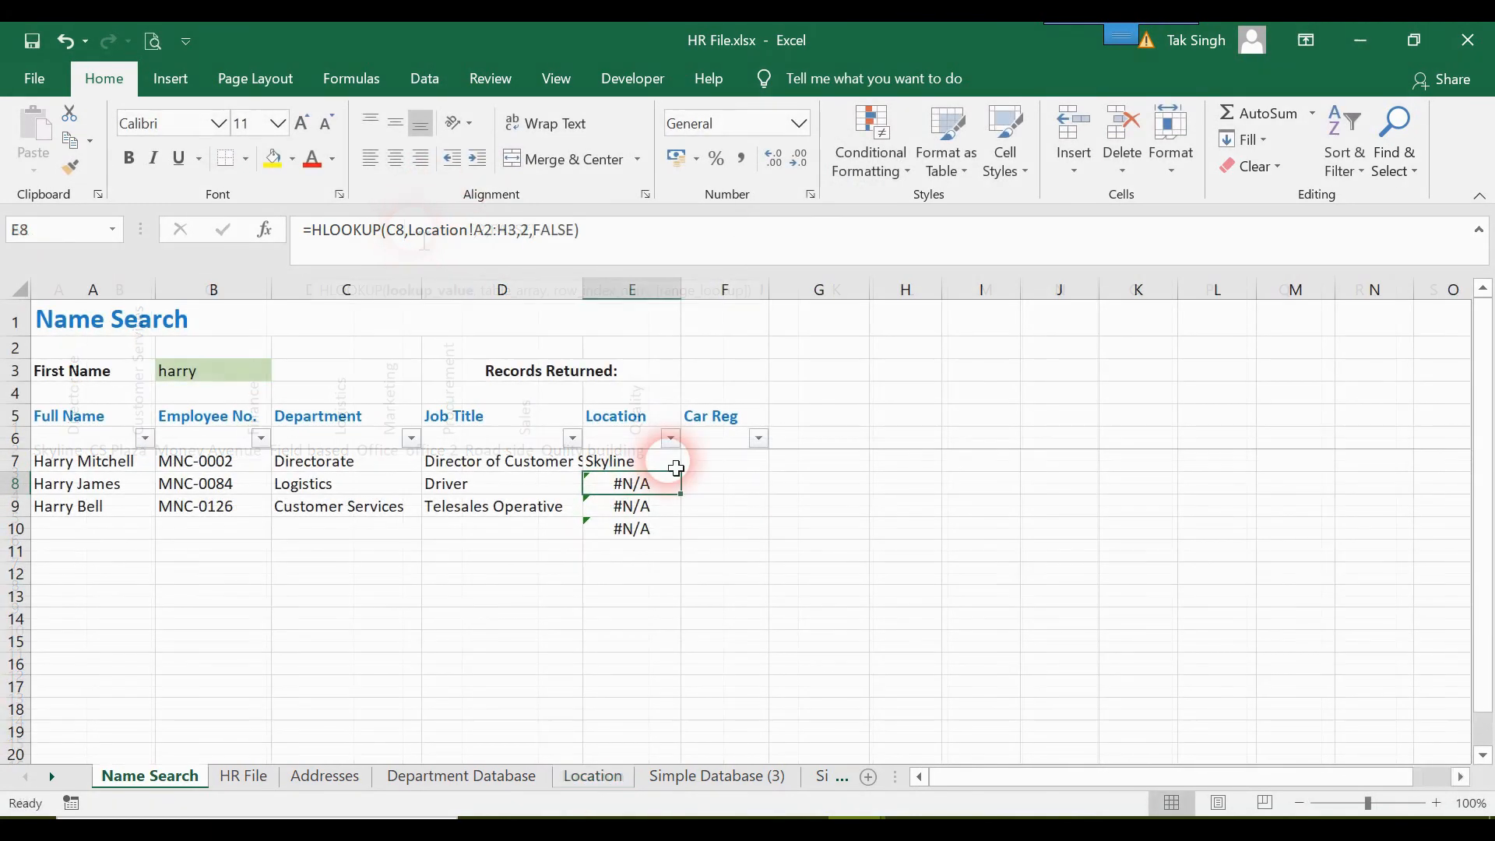
left_click_drag(688, 479, 686, 534)
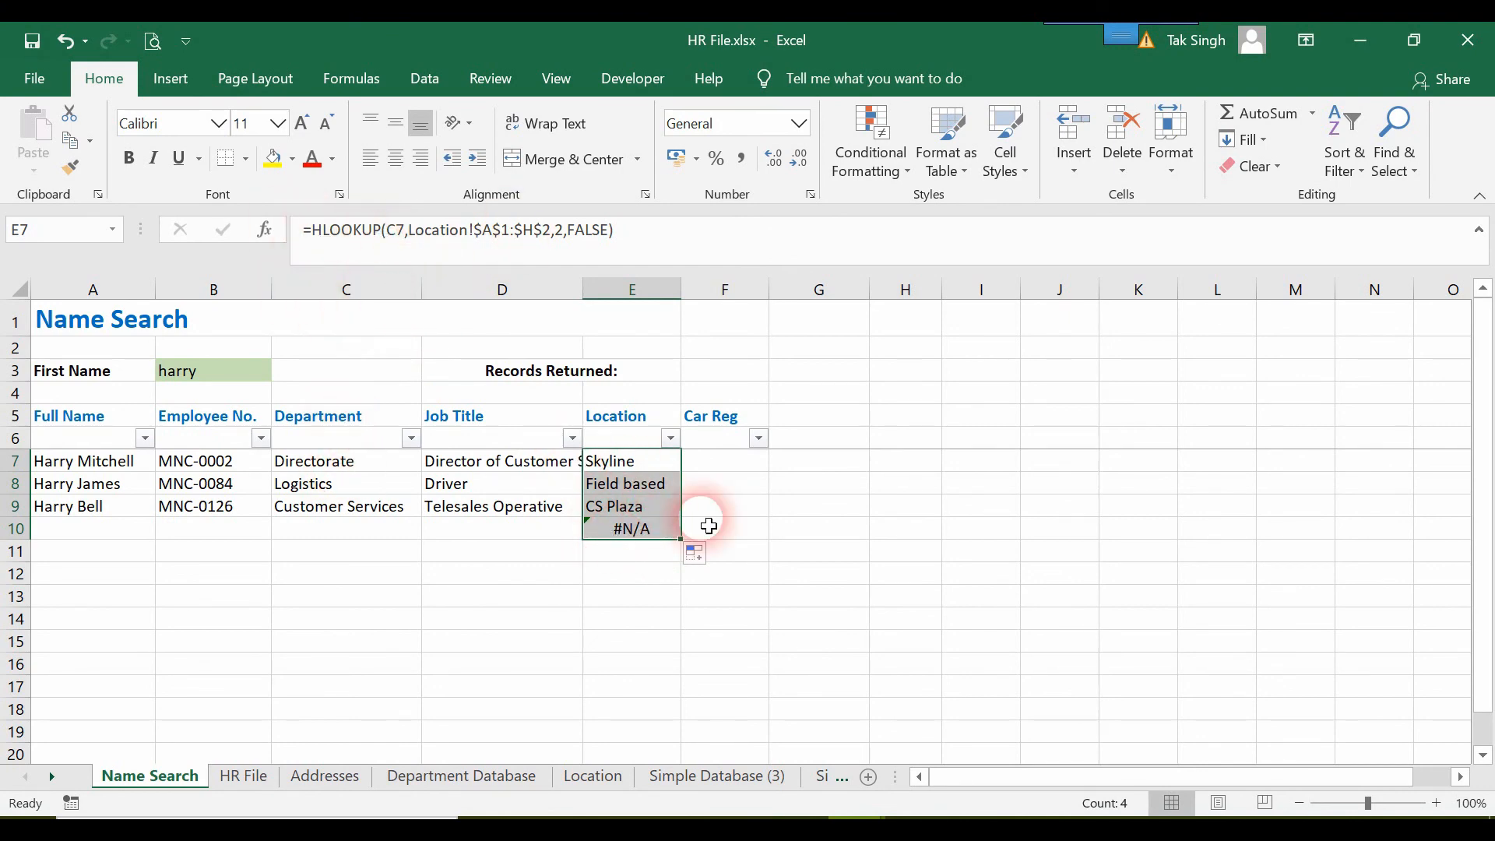
Wrap the E7 HLOOKUP in IFERROR with "" as the error value and fill it down to E10.
left_click(312, 231)
type("if")
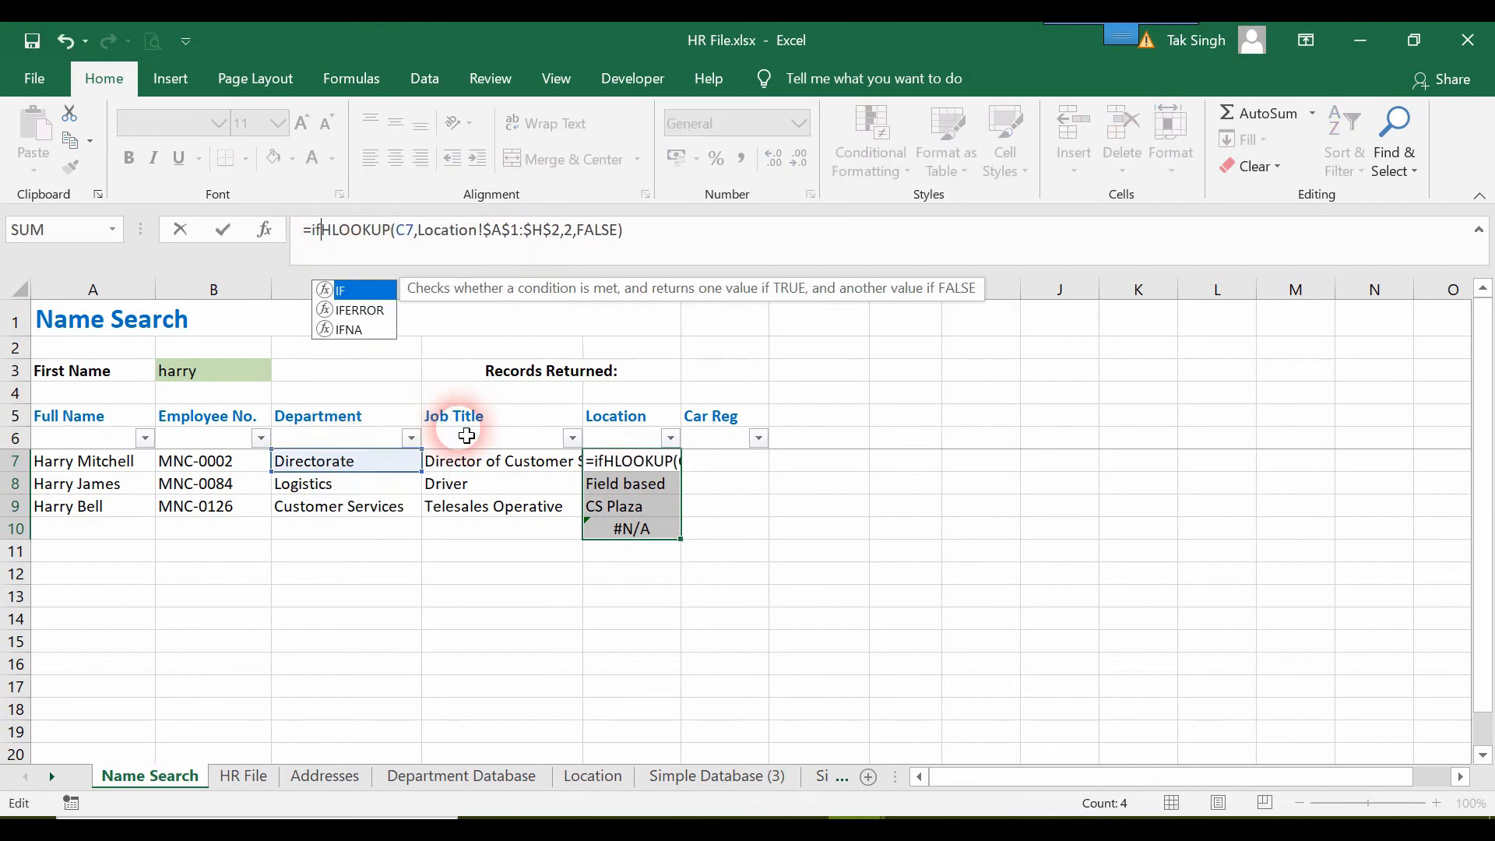
type("e")
key("Tab")
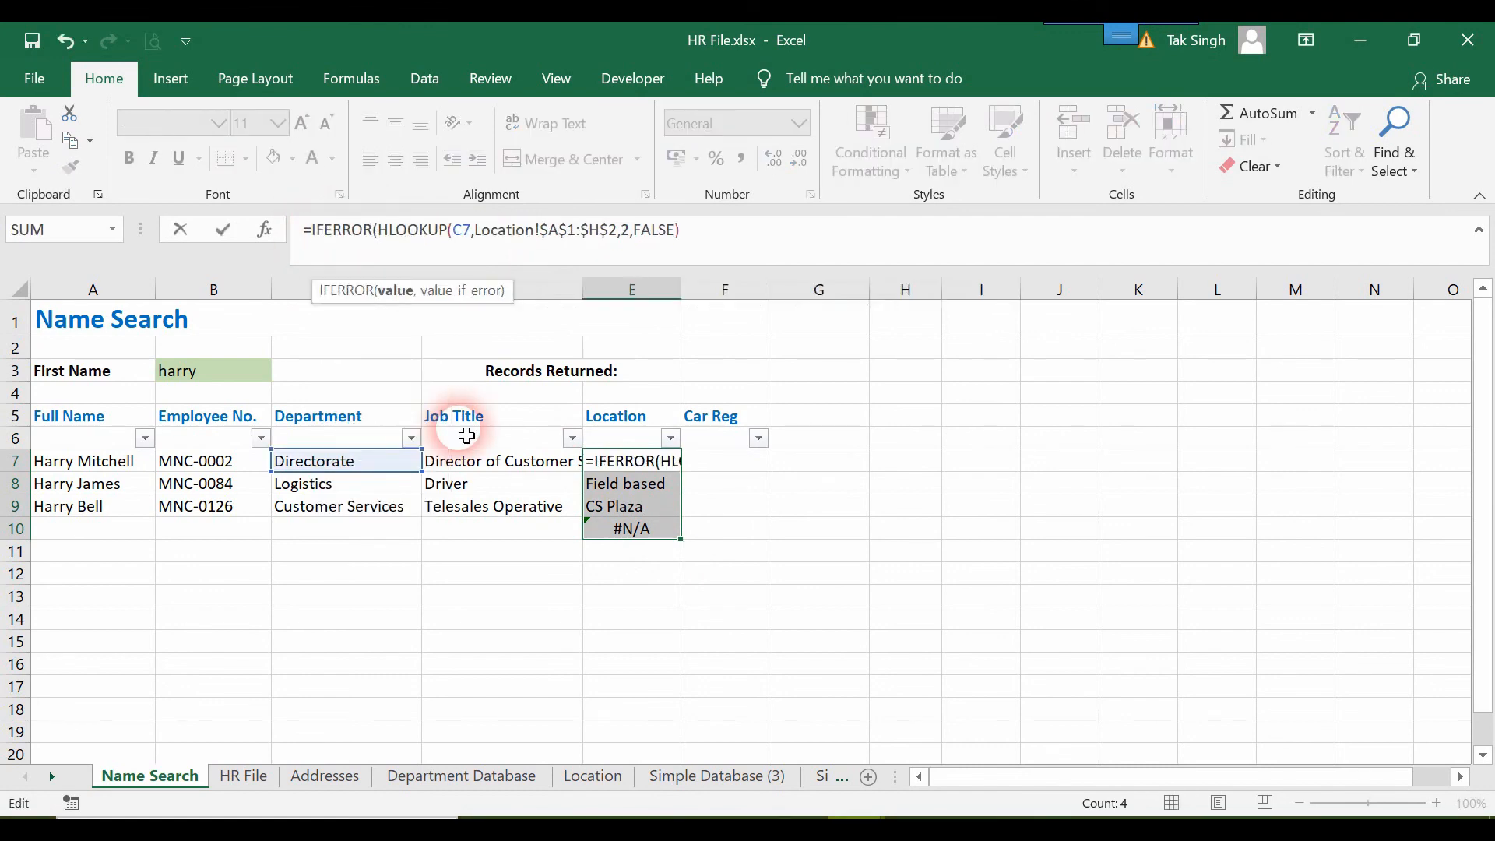
left_click(714, 244)
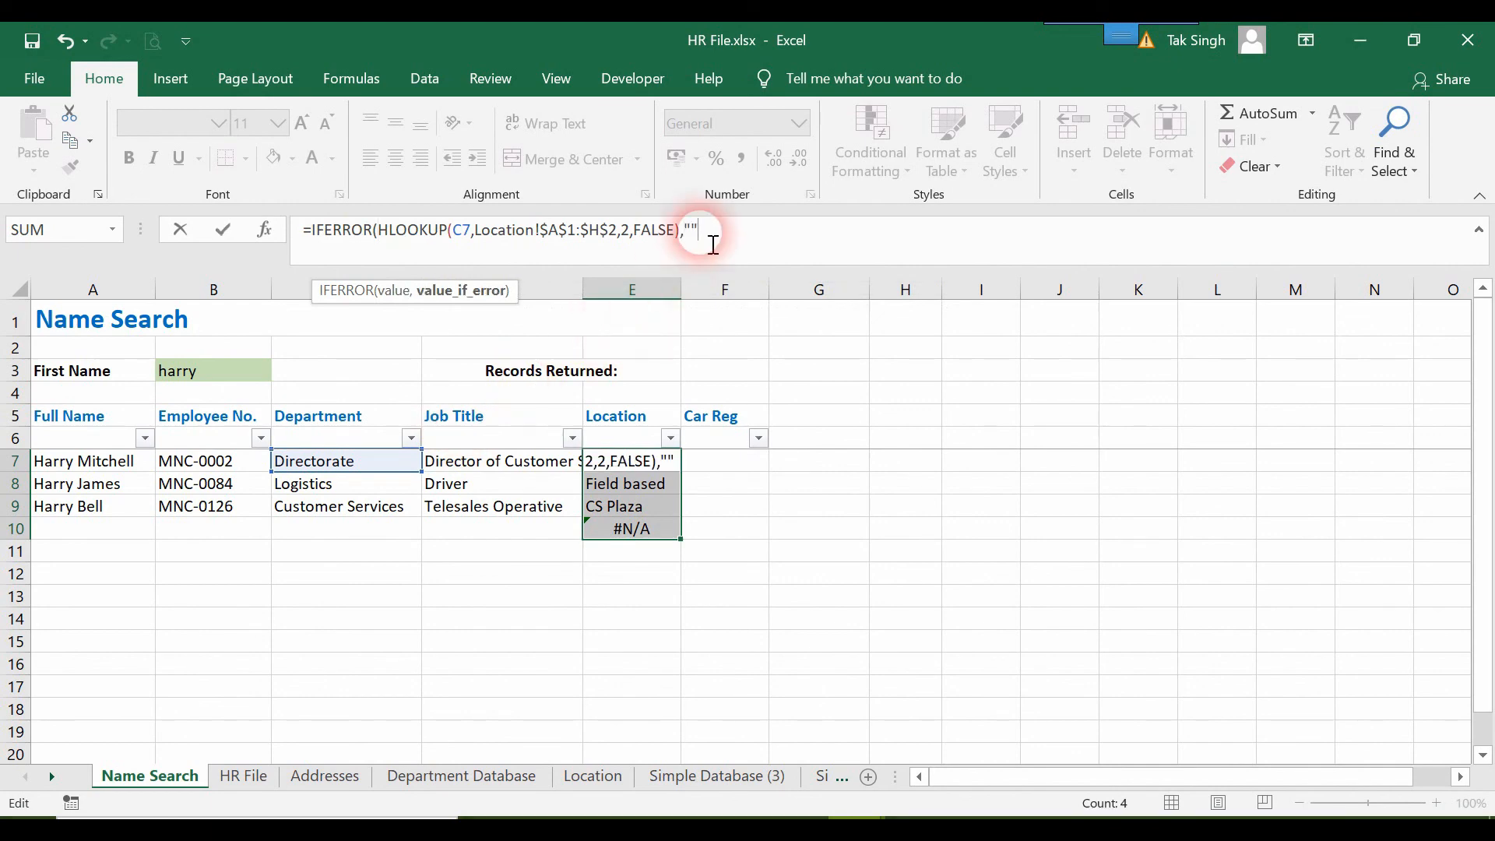
type(")")
key("Return")
left_click(644, 467)
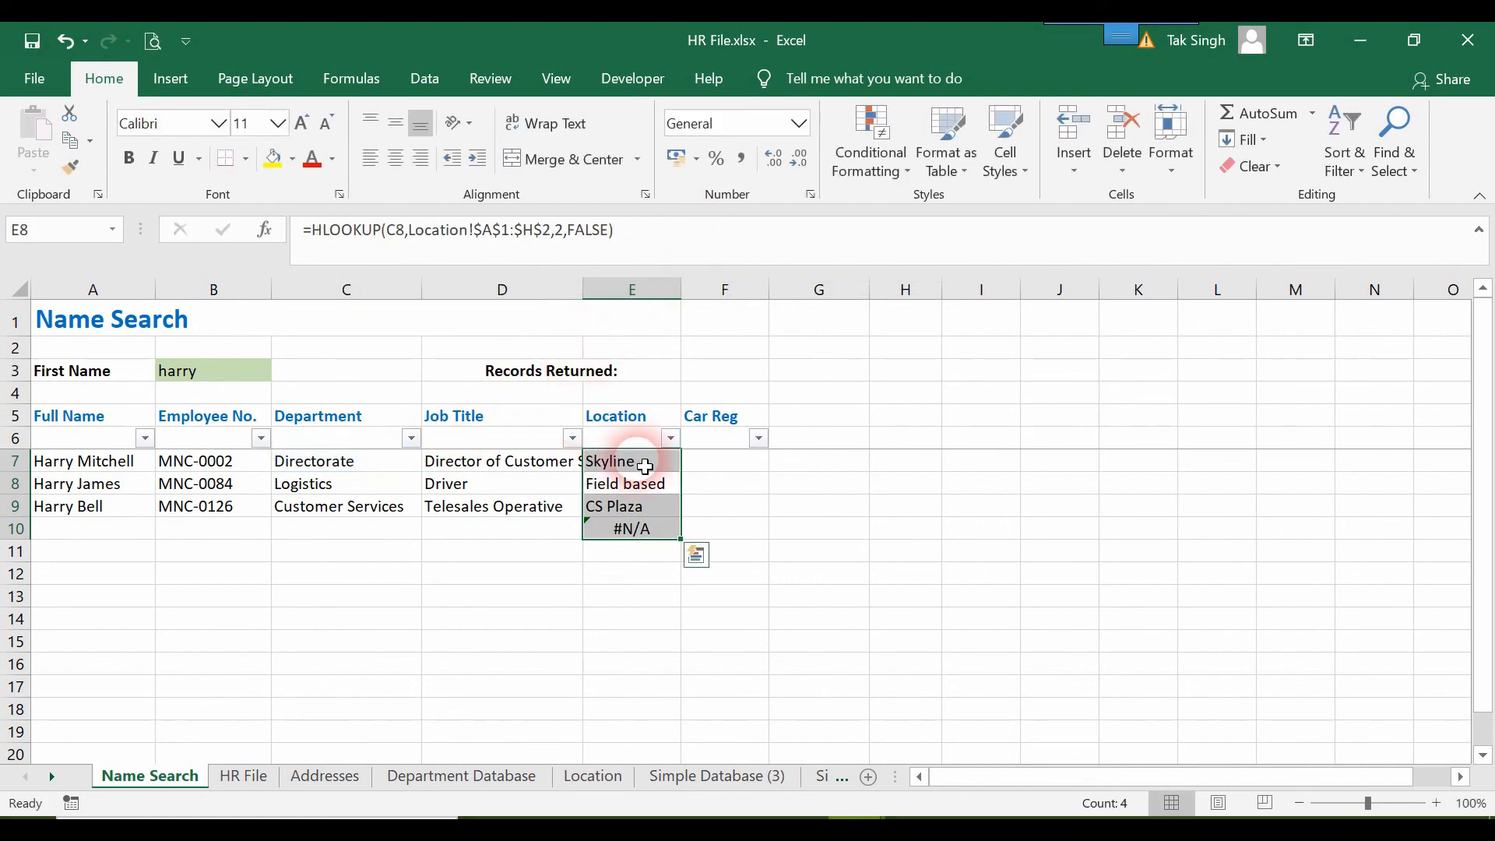
double_click(682, 472)
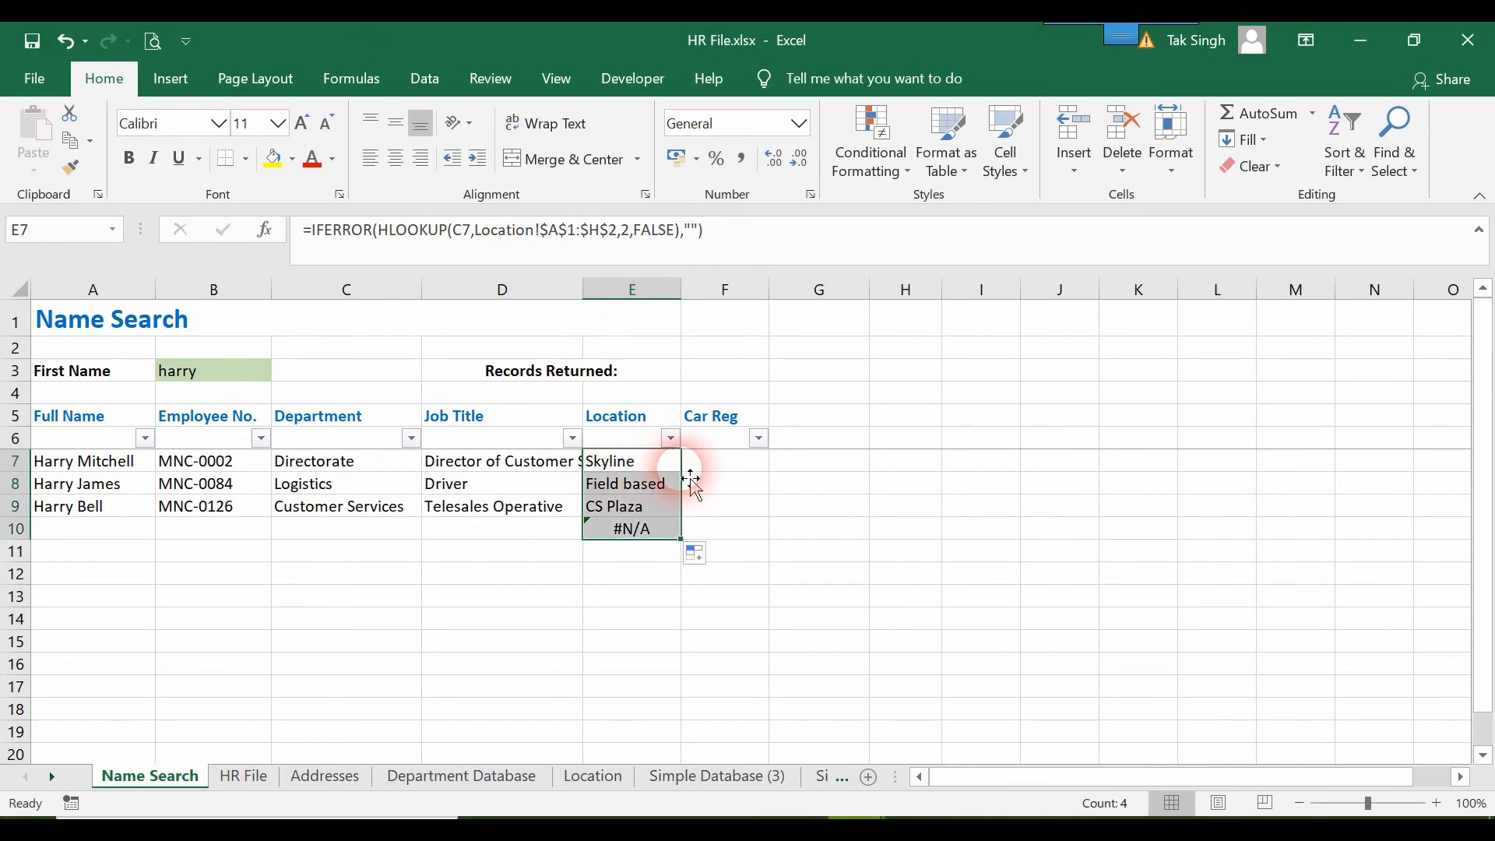
Check the Car Reg column on the HR File sheet and copy the Full Name formula from A7 into F7.
left_click(758, 465)
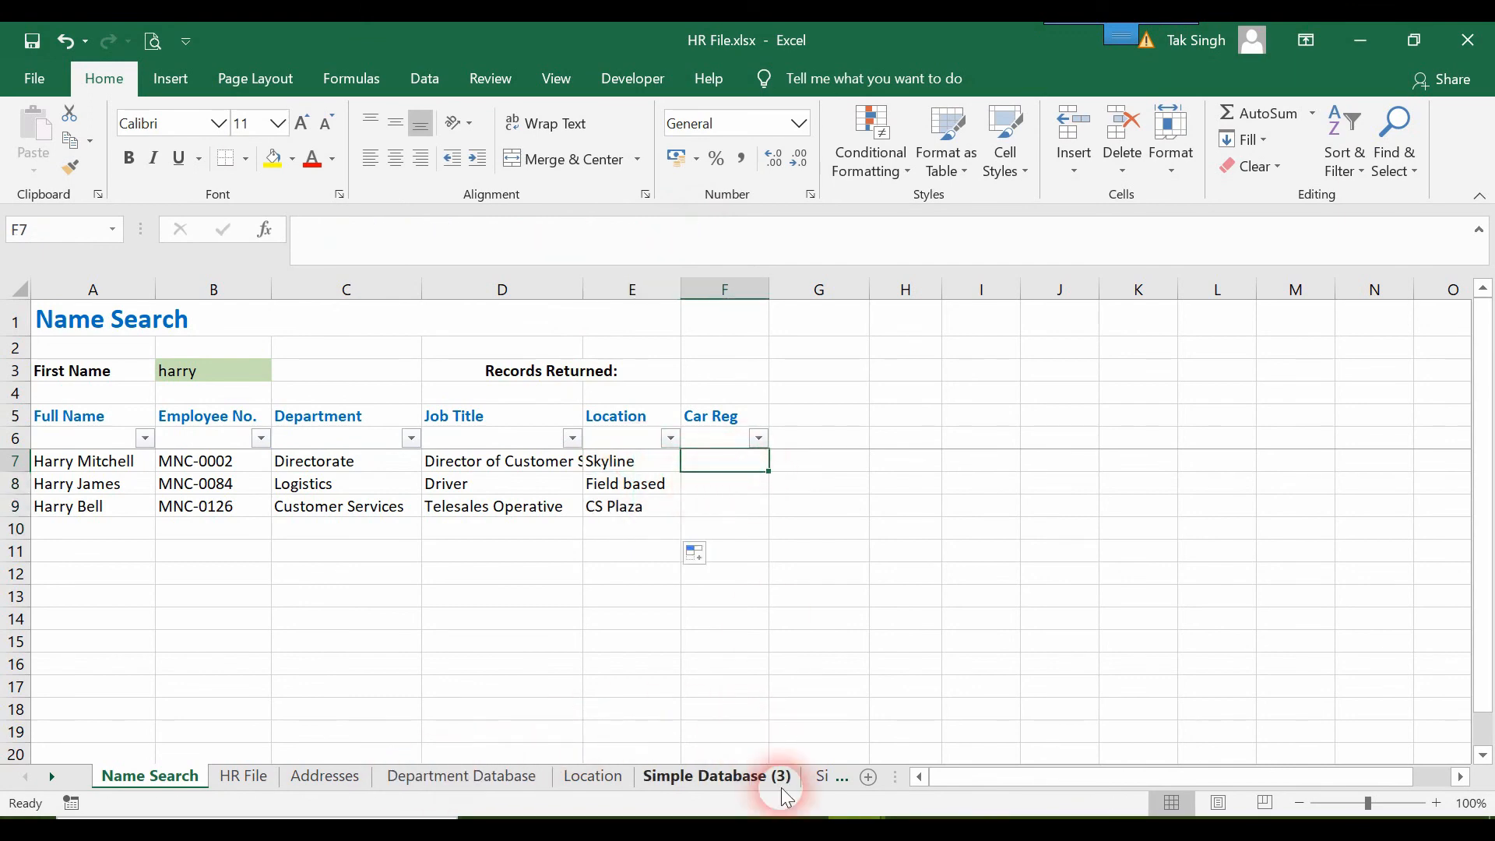
left_click(227, 776)
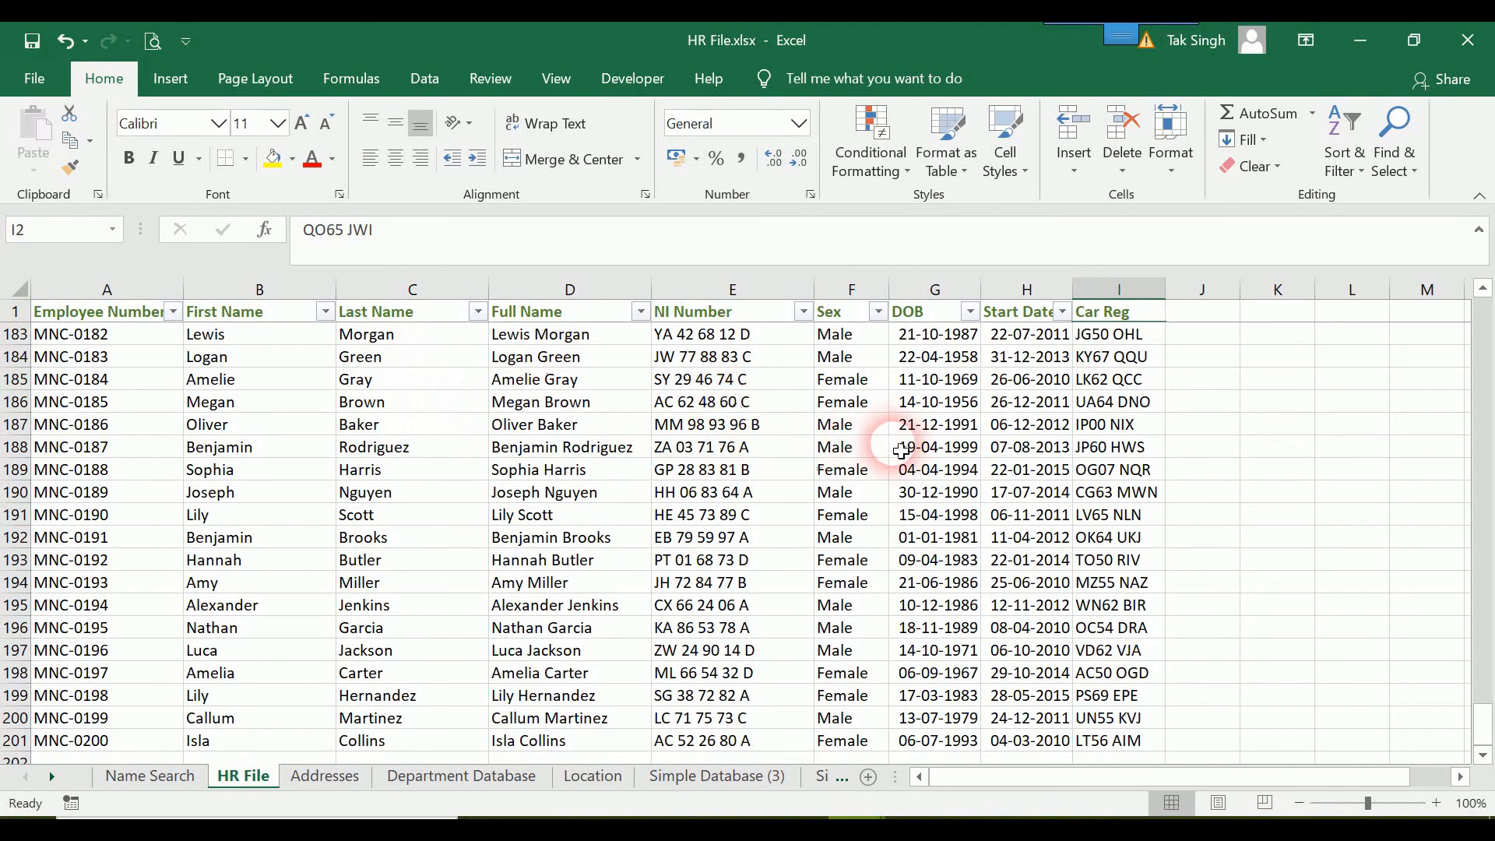
left_click(184, 777)
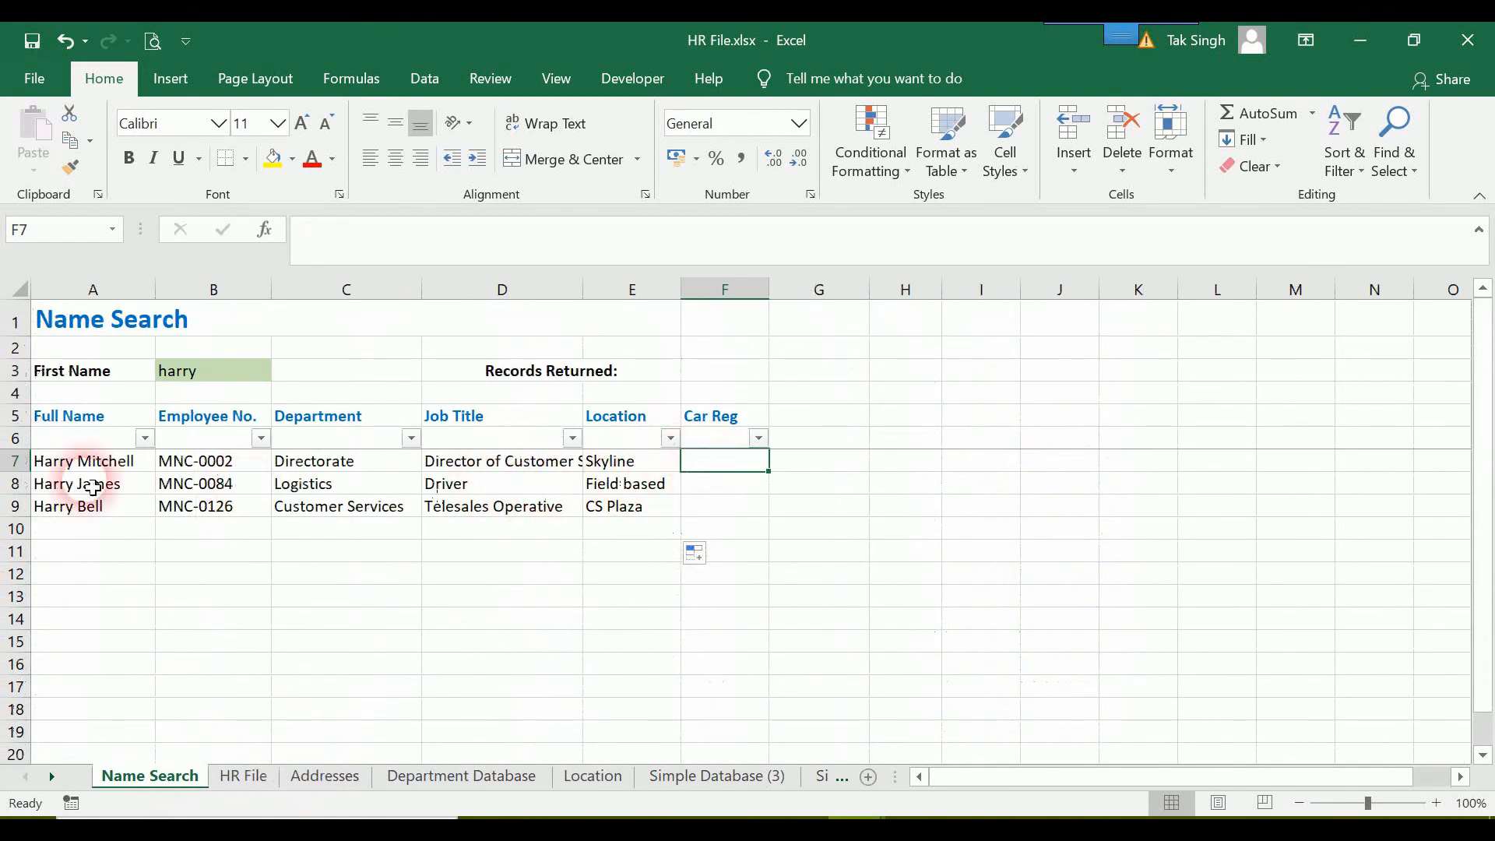
left_click(150, 469)
key("ctrl+c")
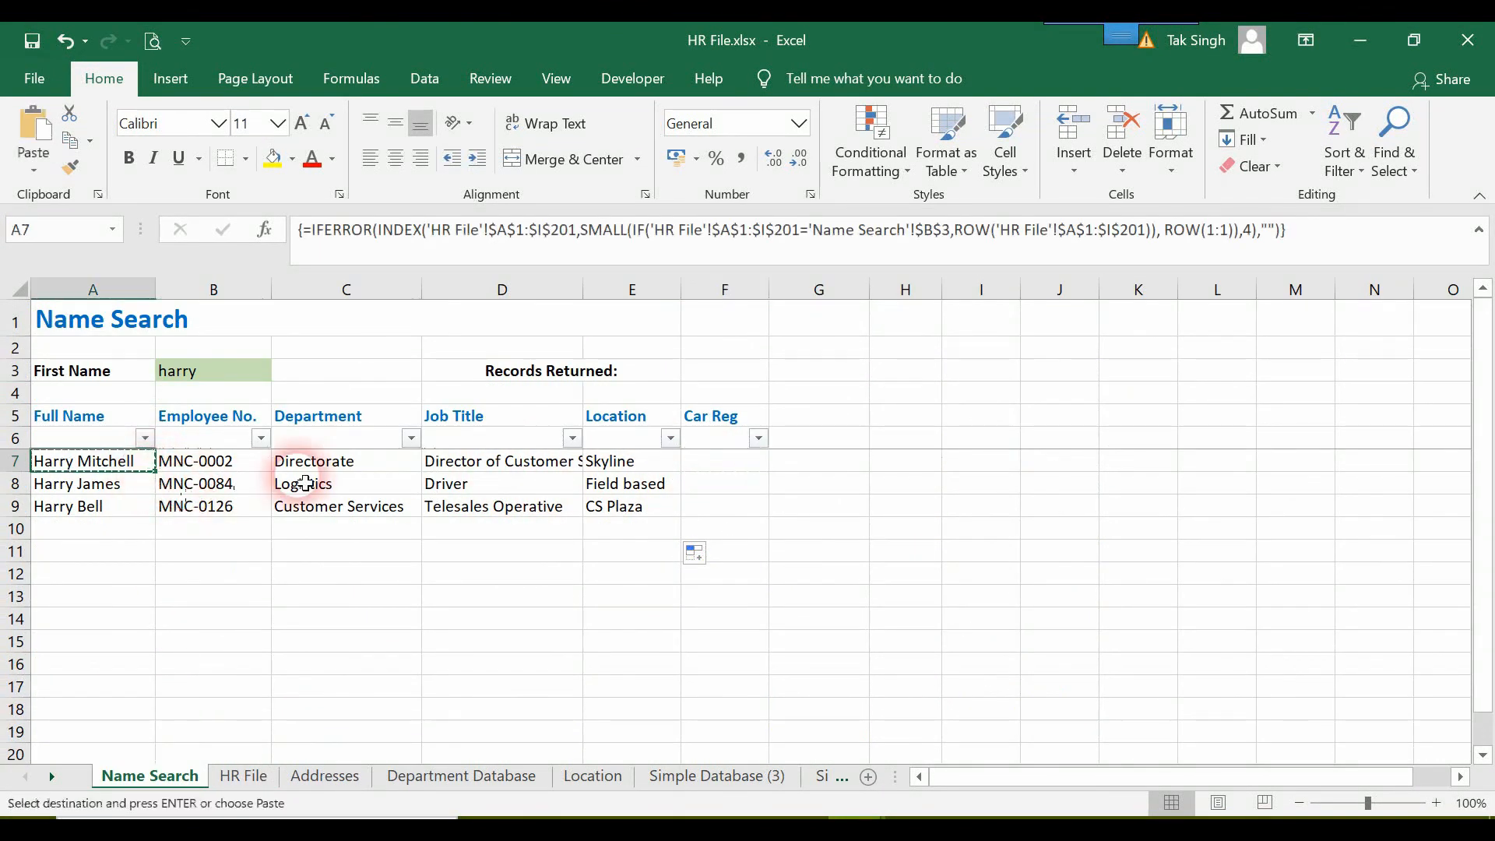
left_click(705, 469)
key("ctrl+v")
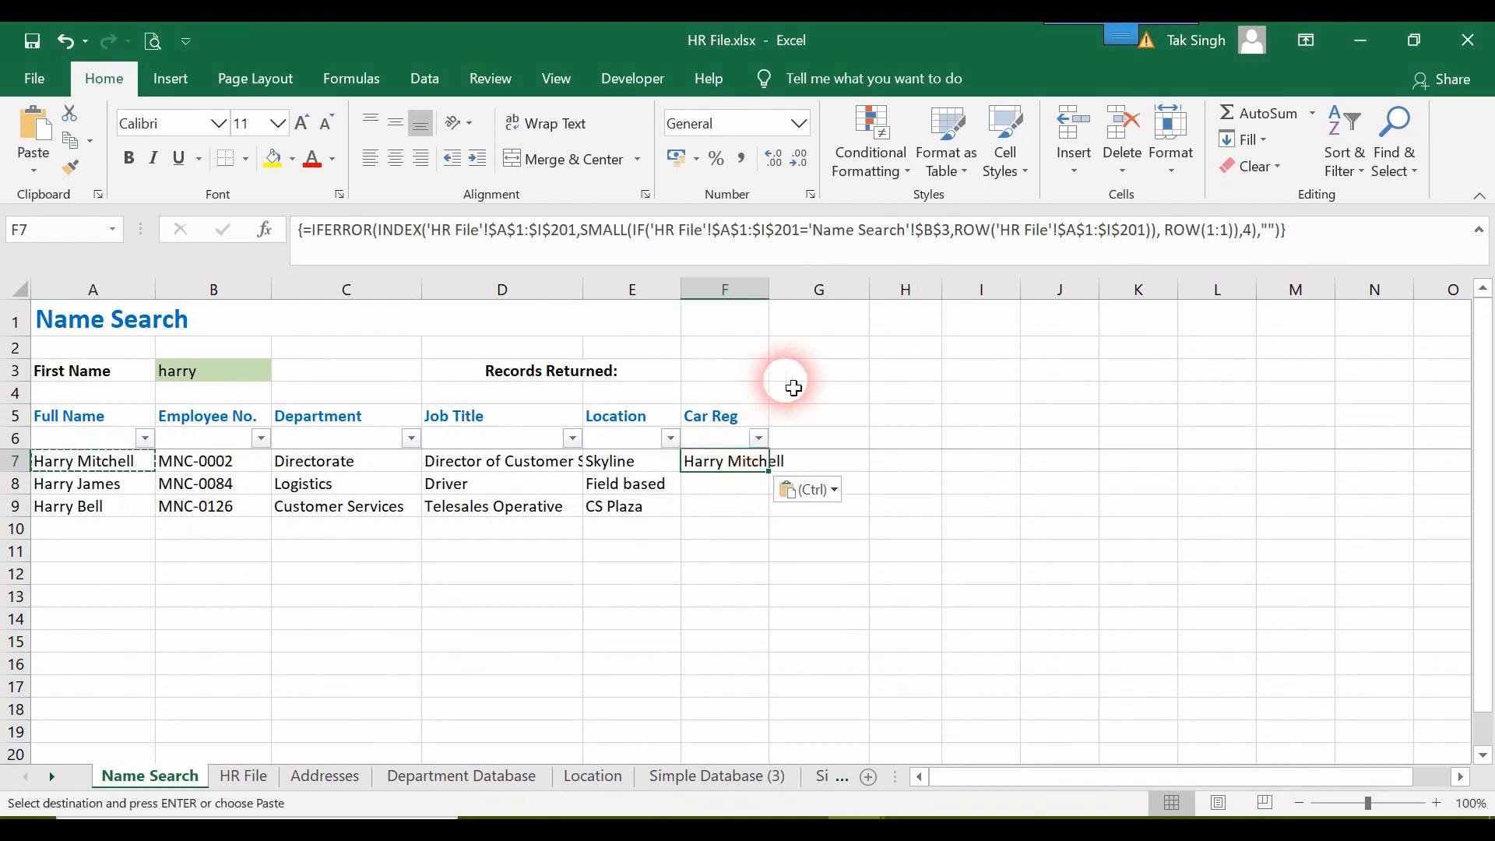
Set the INDEX column number in the F7 formula to 8, enter it as an array formula and fill it down to F10.
left_click(1252, 231)
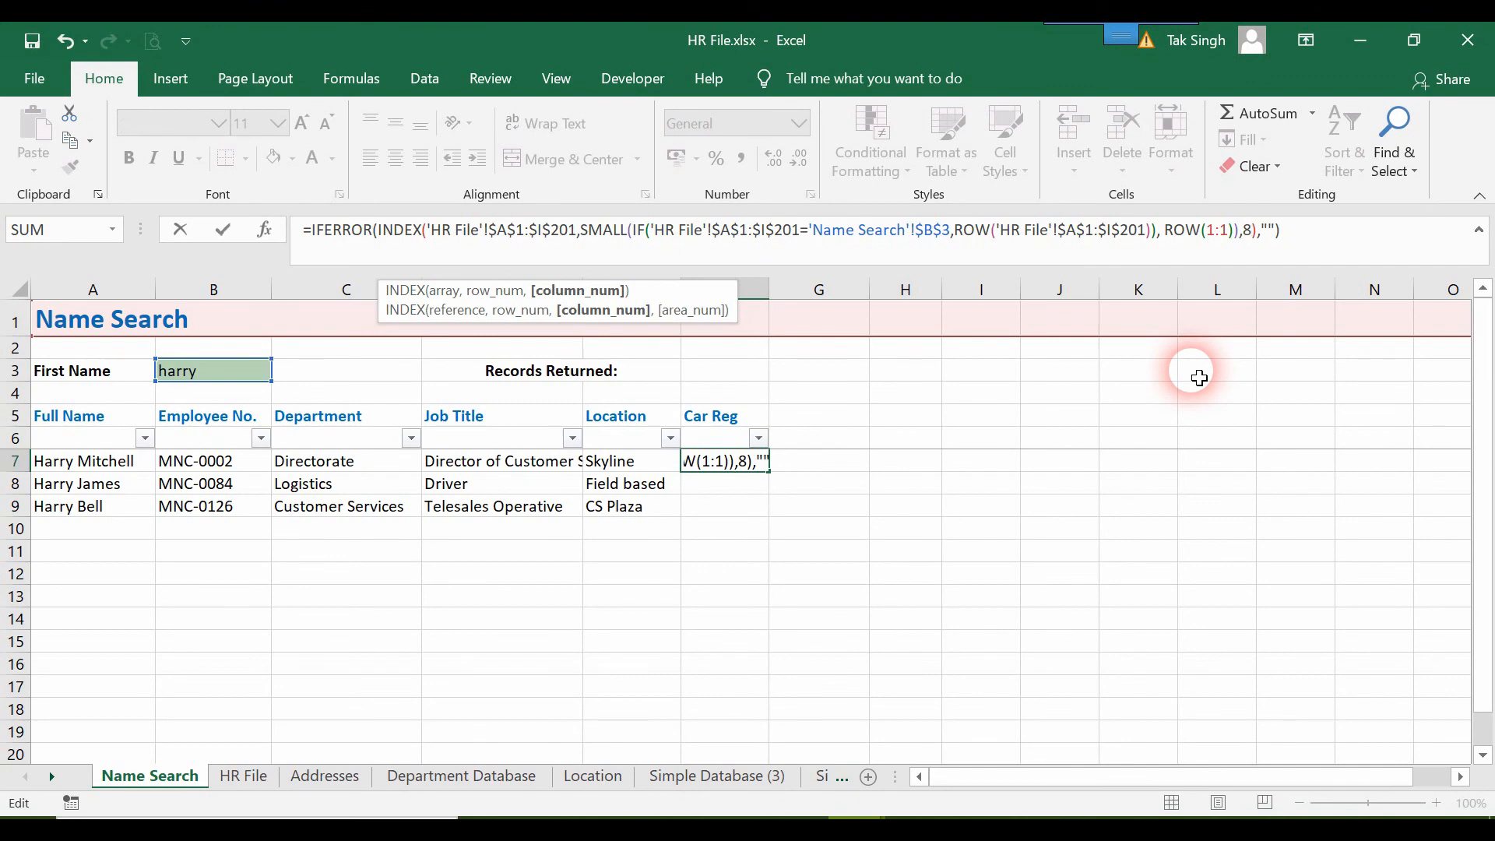
key("ctrl+shift+Return")
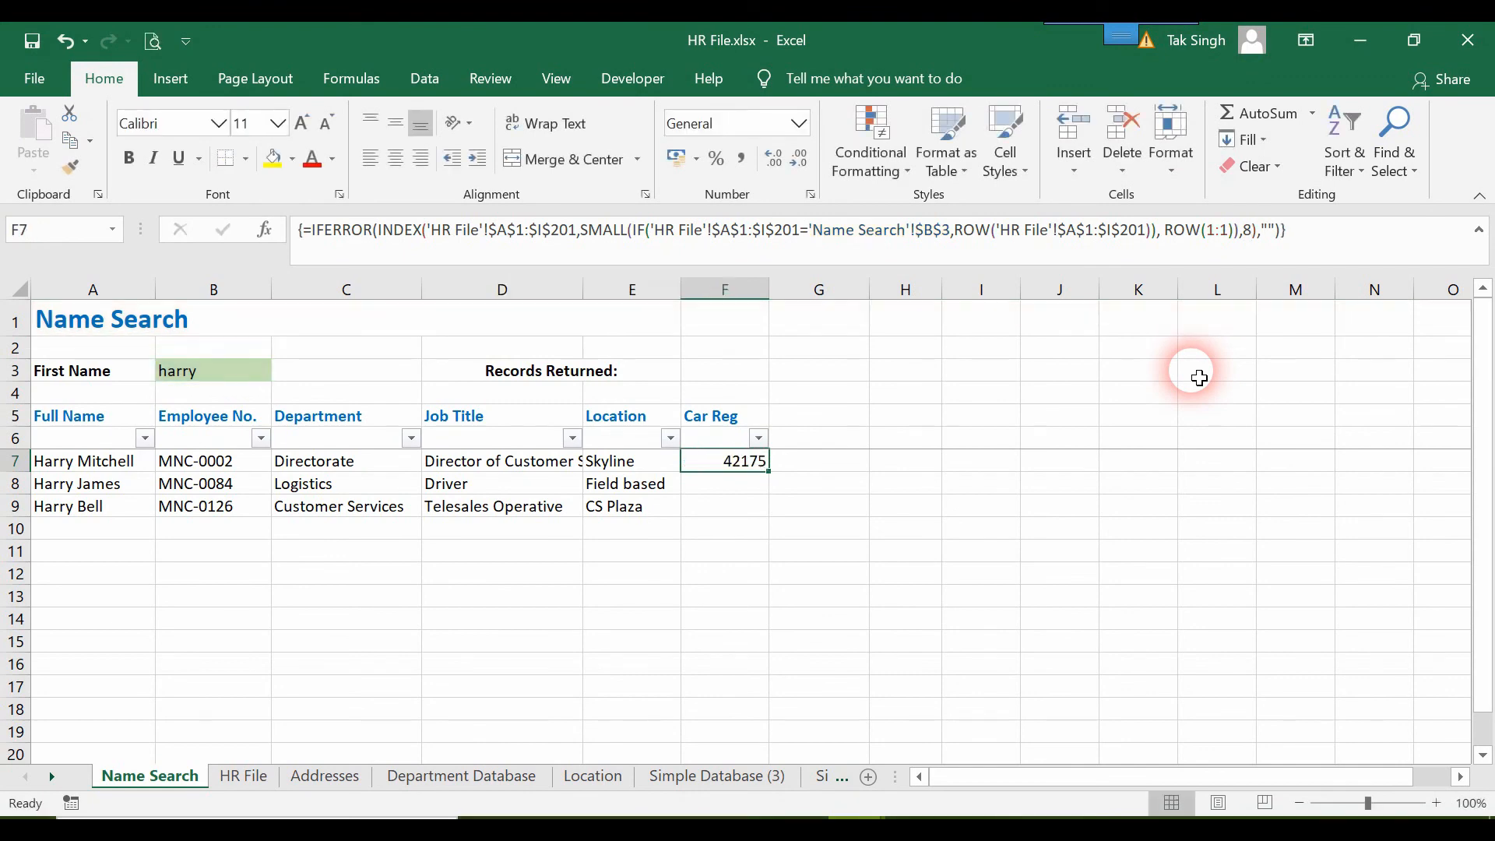
left_click_drag(775, 481, 770, 542)
left_click(767, 471)
left_click(214, 461)
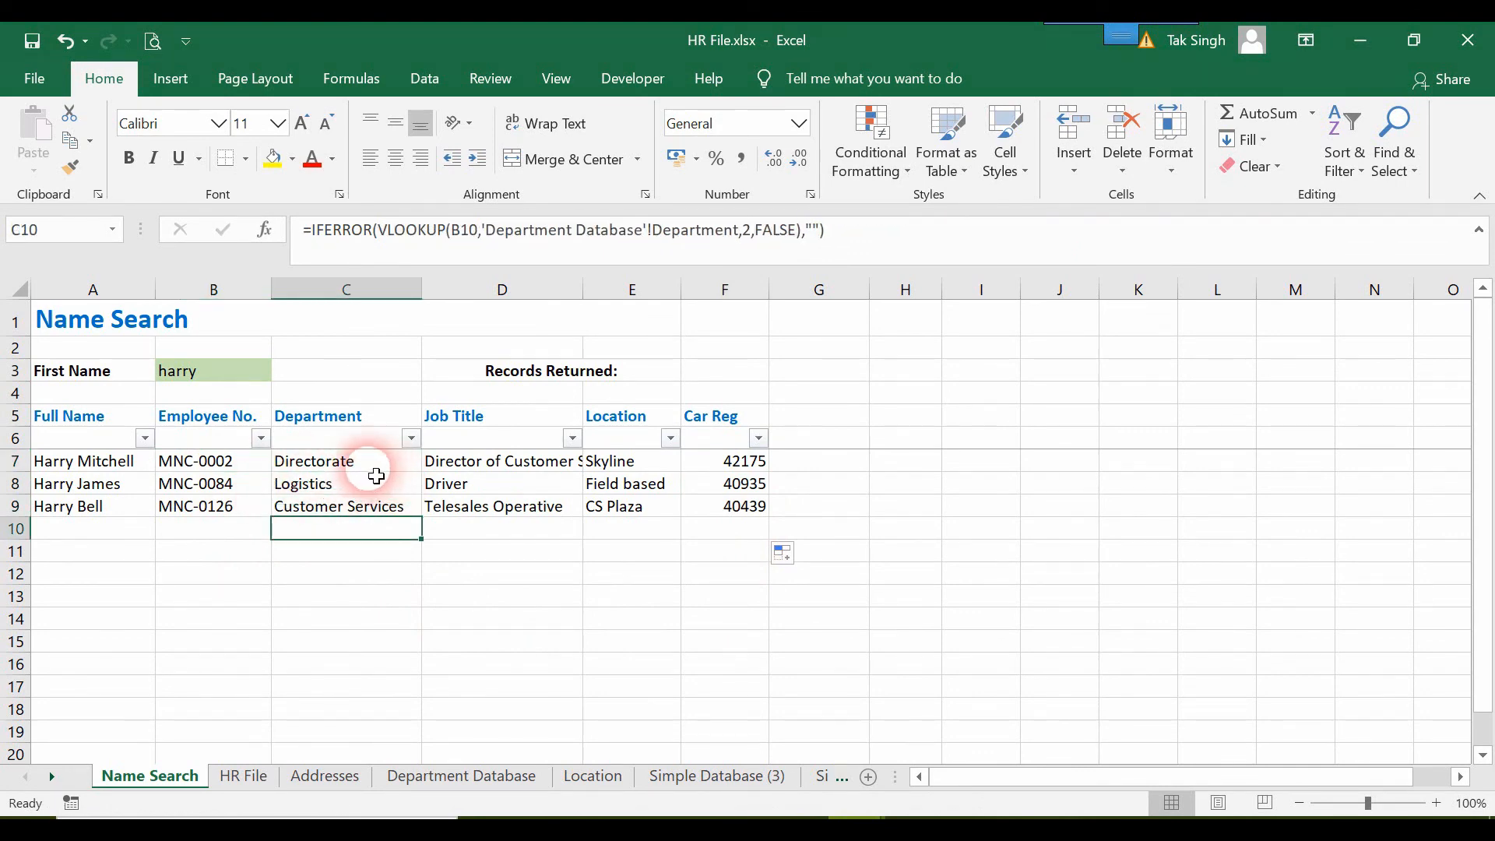
Replace the table array in the C7 VLOOKUP by reselecting the Department range on the Department Database sheet, and fill the formula down the column.
double_click(360, 461)
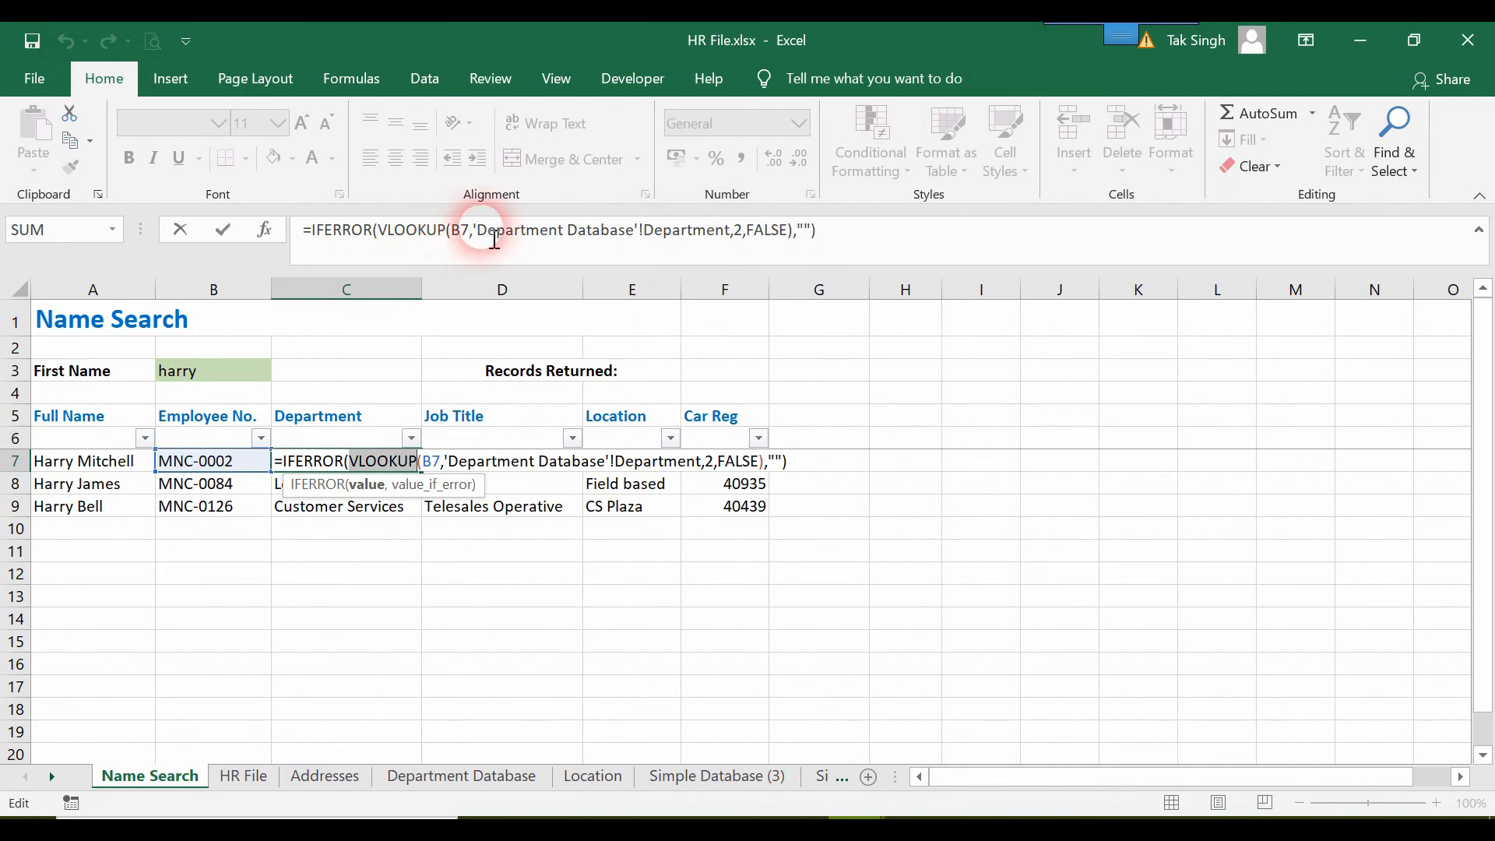
left_click_drag(473, 231, 729, 237)
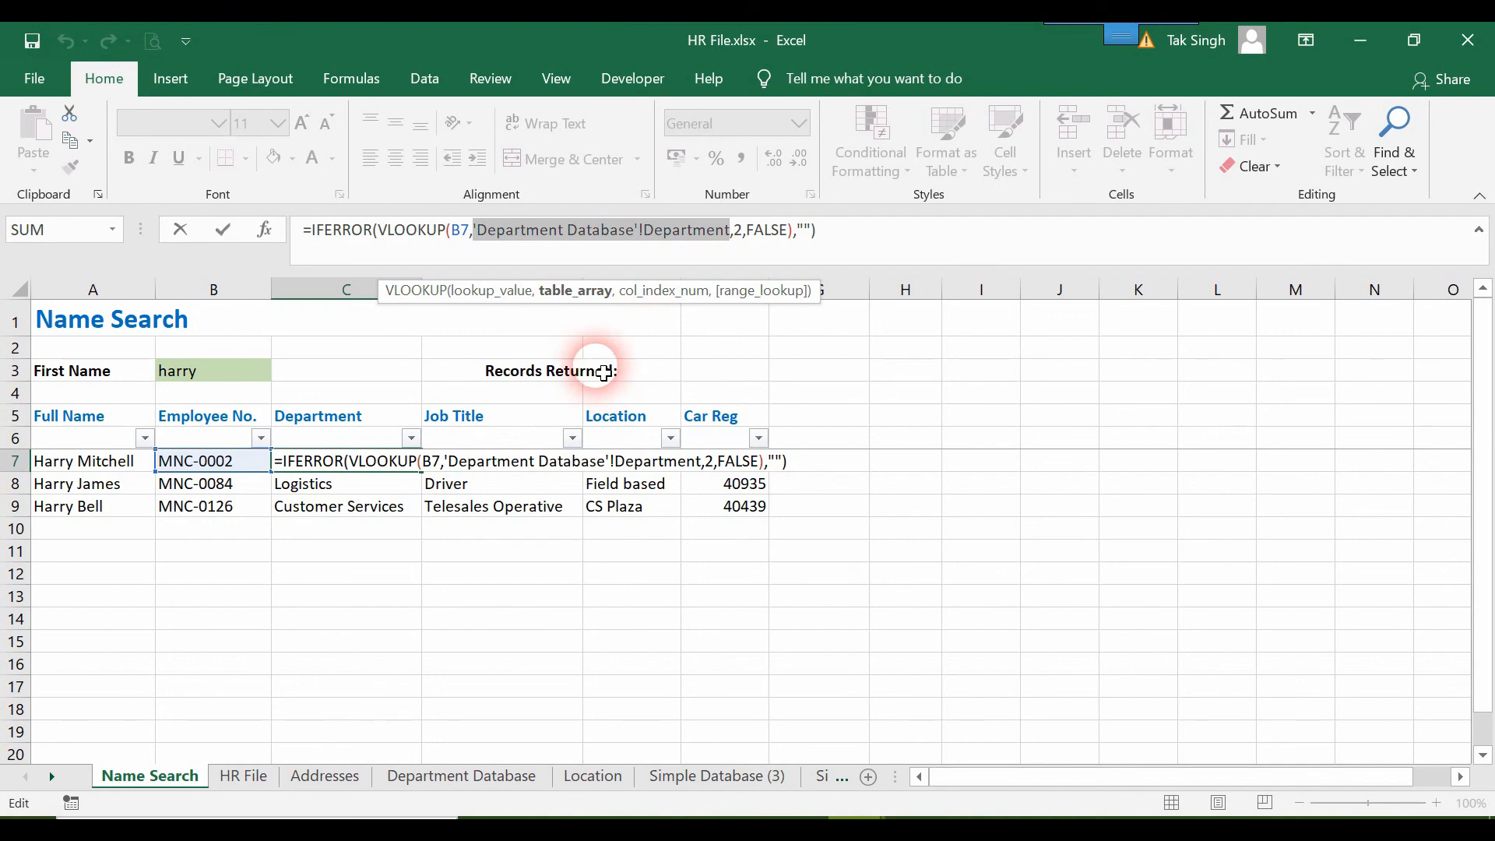
key("BackSpace")
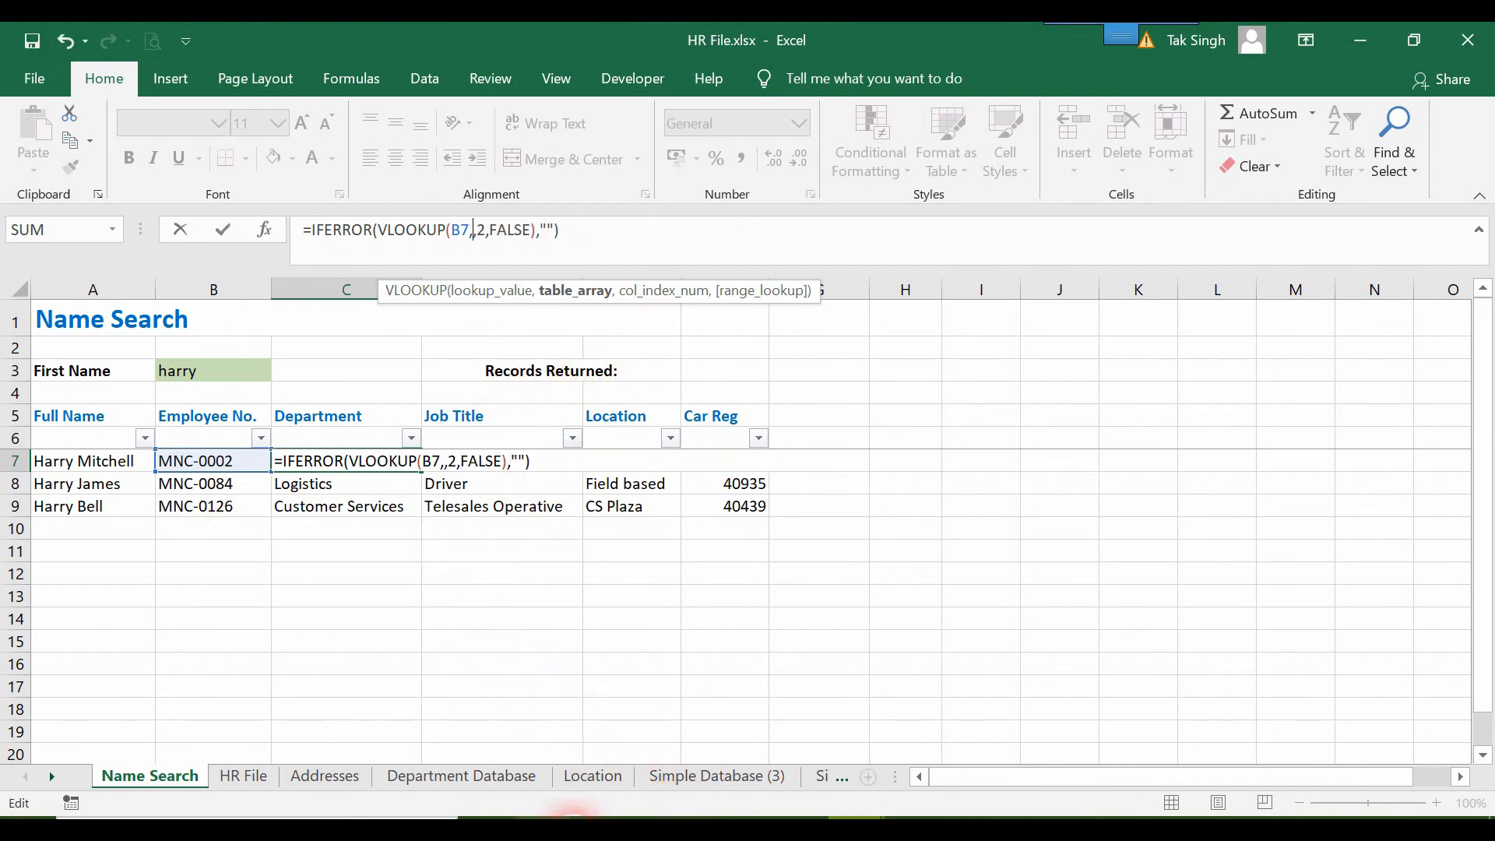
left_click(448, 775)
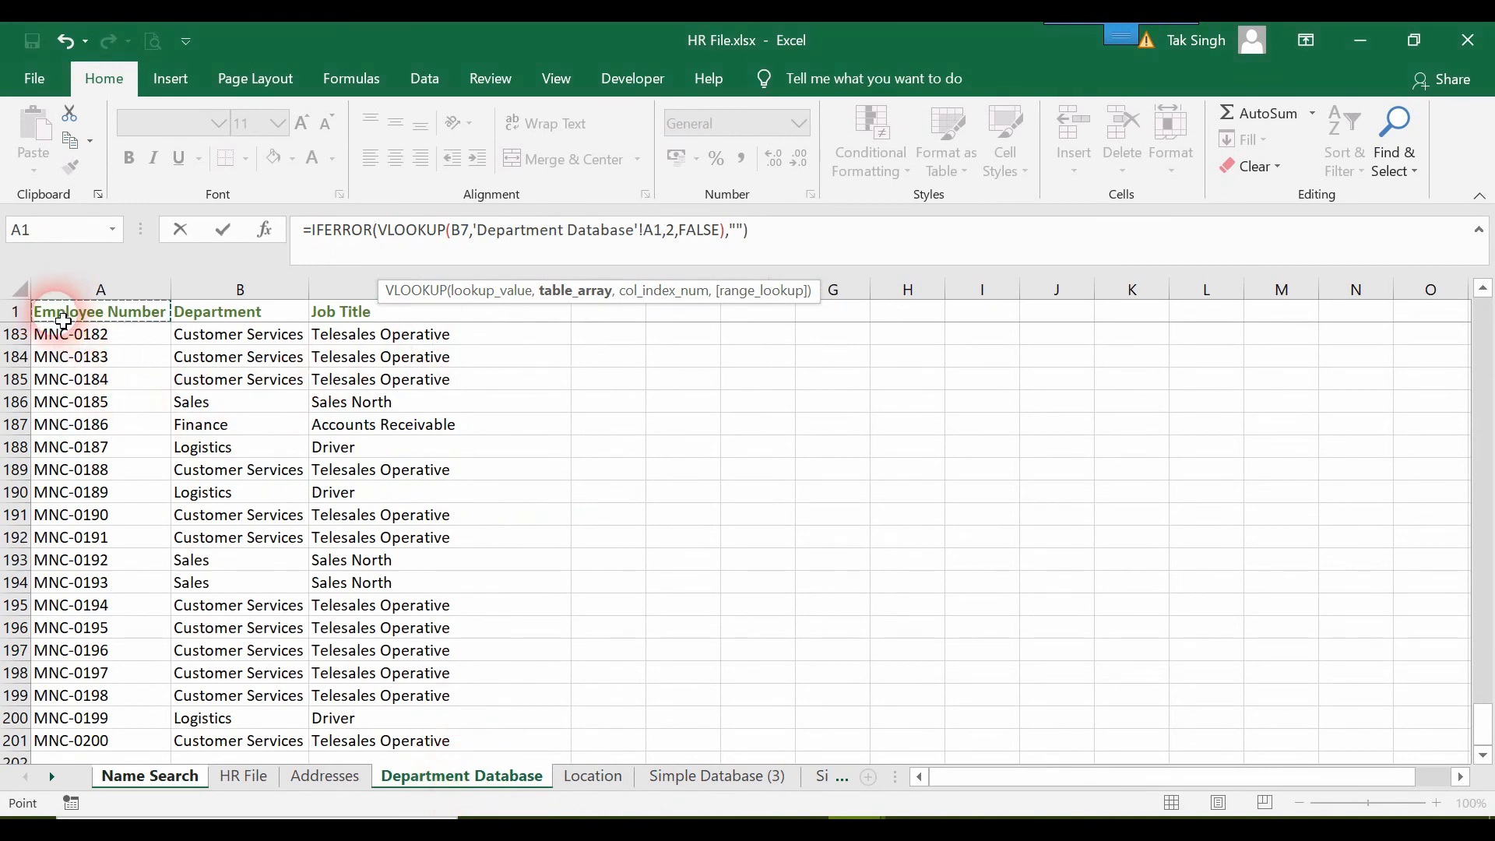
key("ctrl+shift+Down")
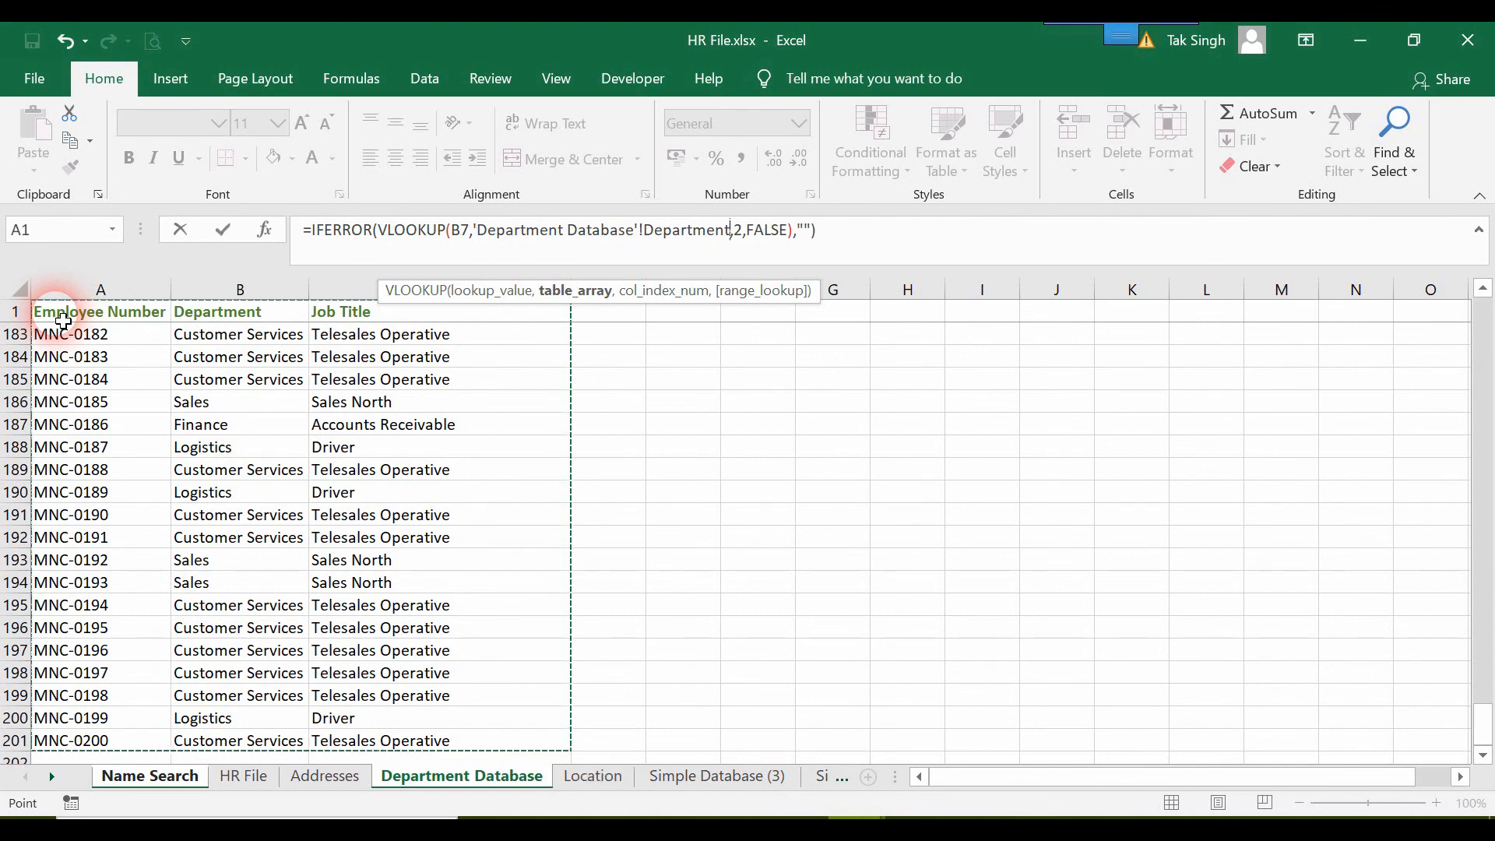
key("Return")
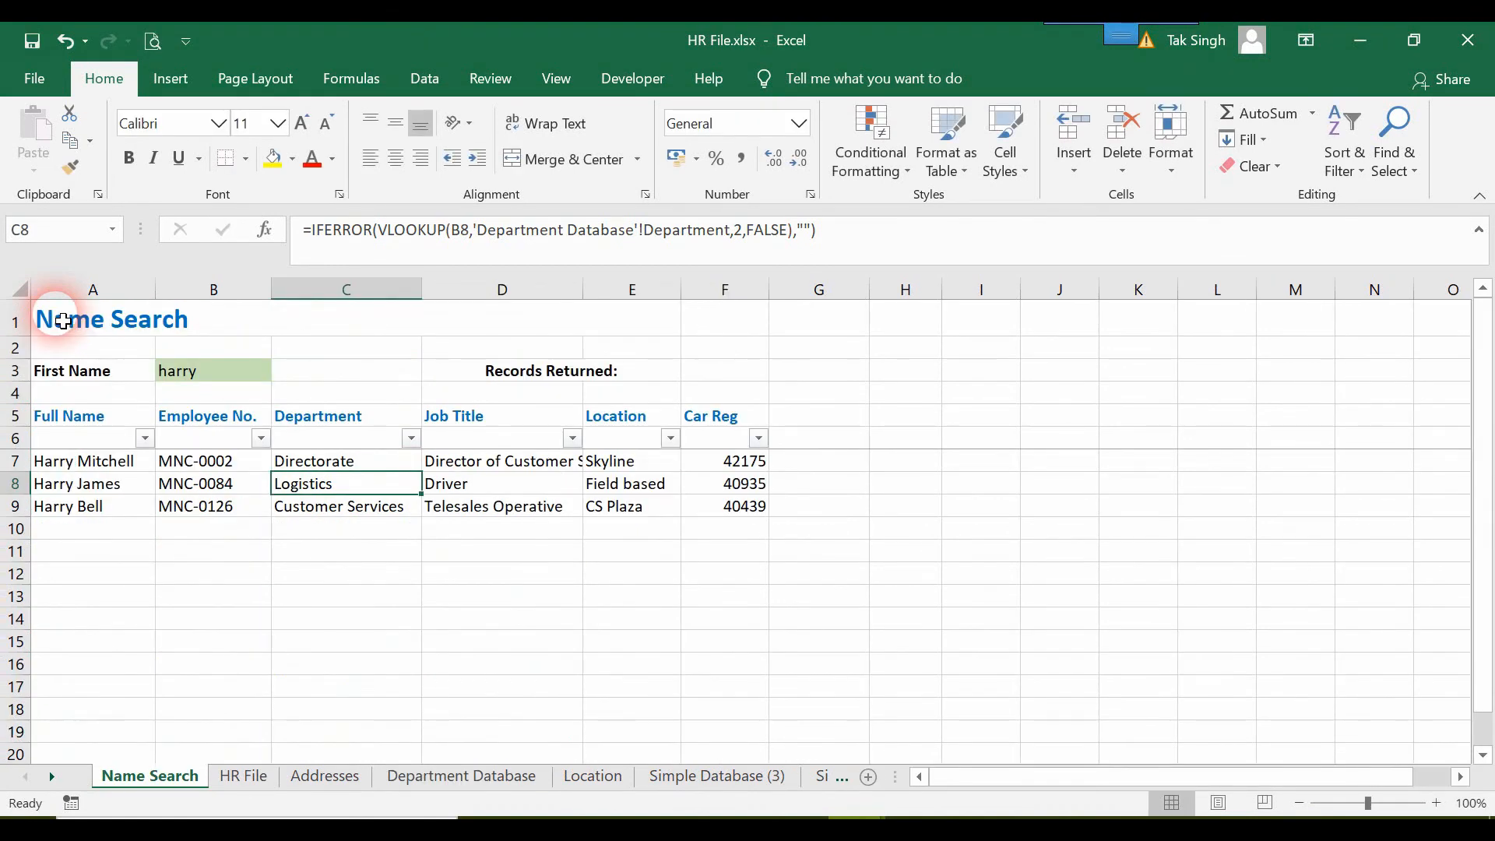
left_click(366, 463)
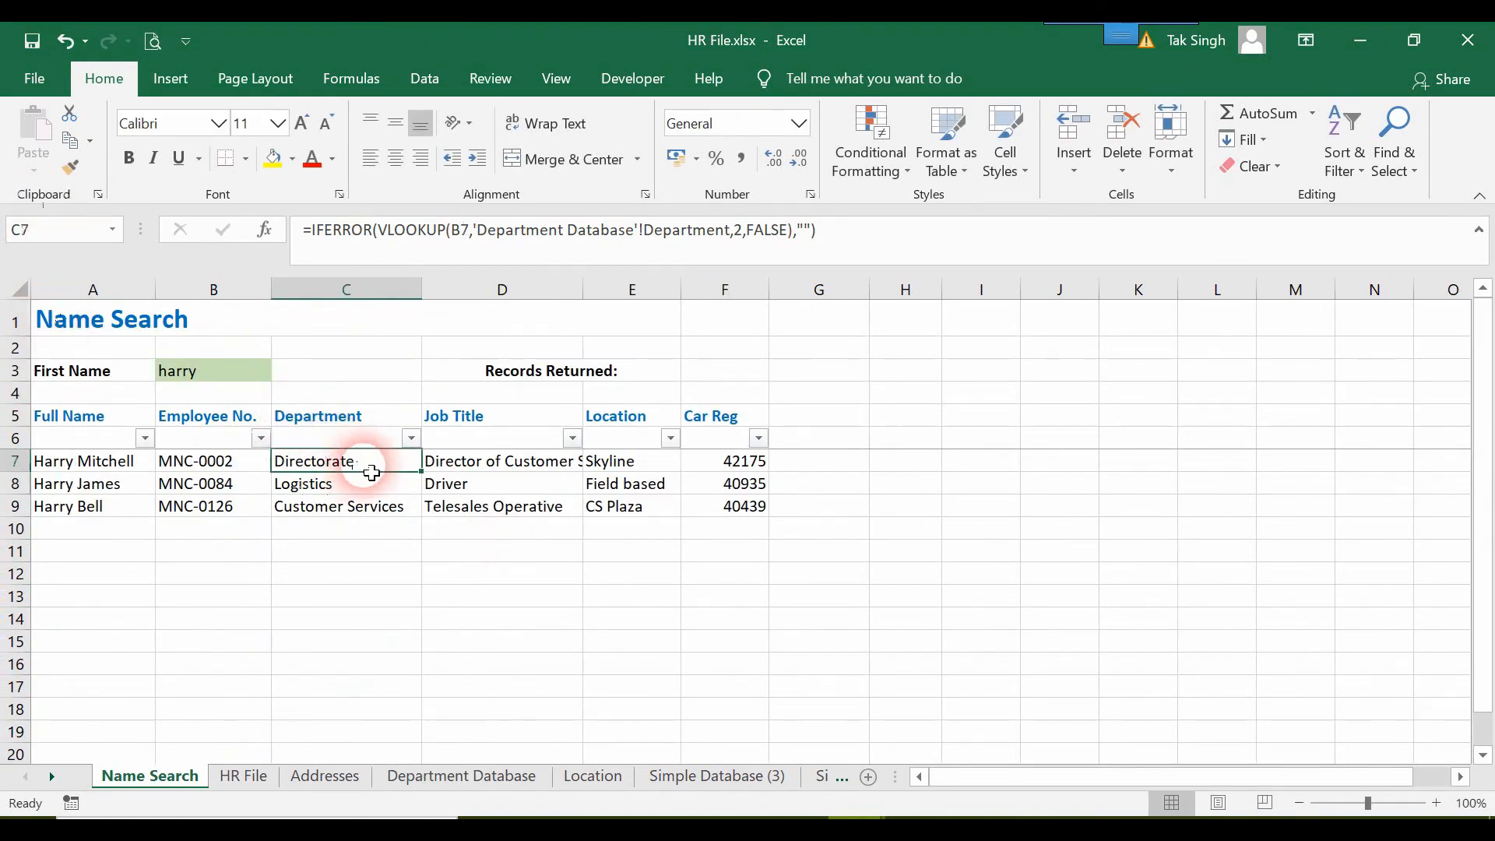
double_click(426, 477)
left_click(676, 619)
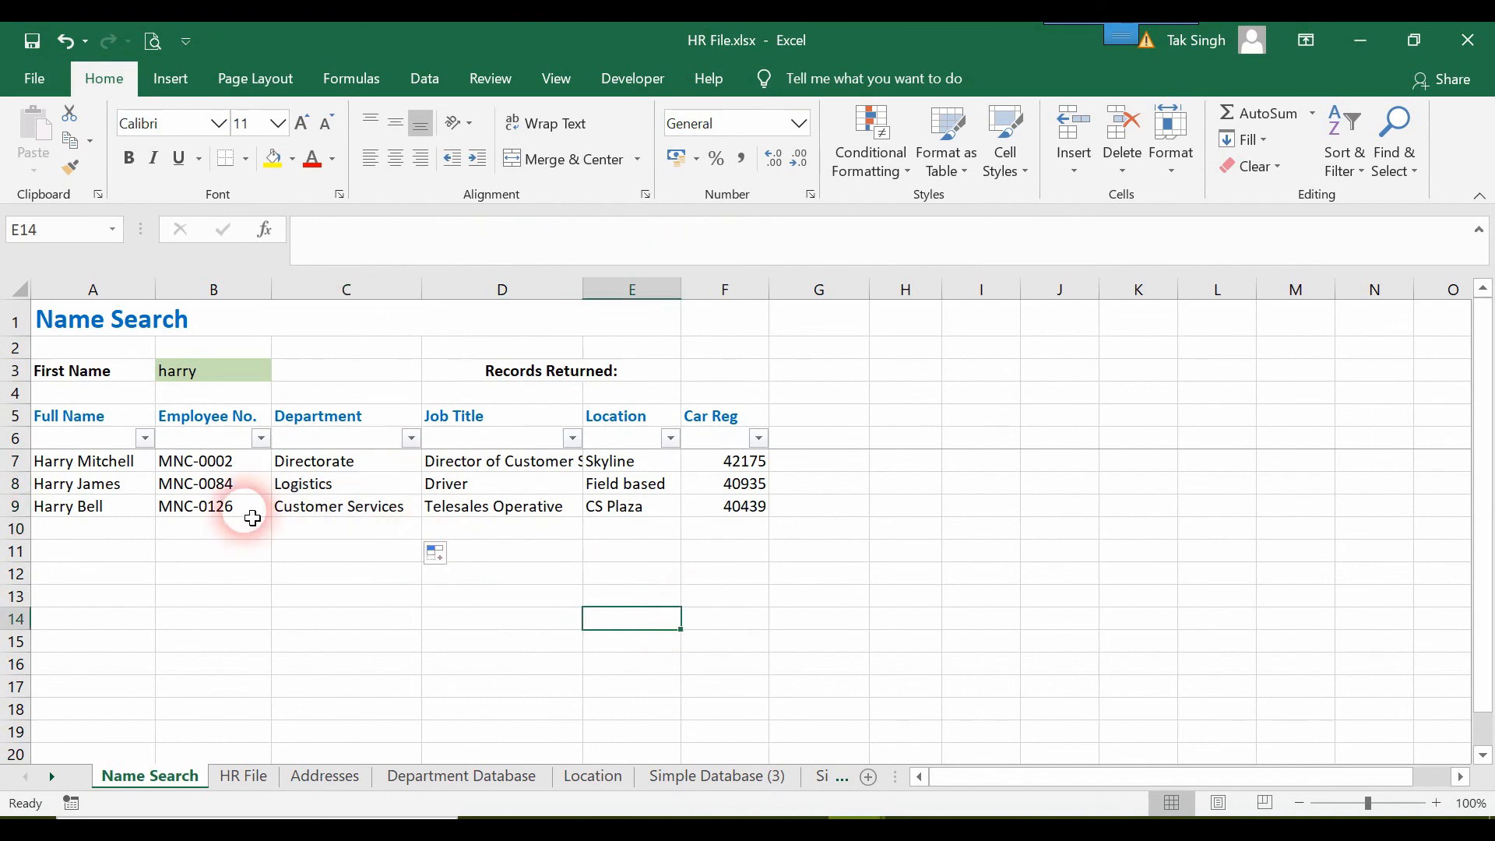
Fill the row 7 formulas in columns A to F down to row 20 of the results table.
left_click(134, 467)
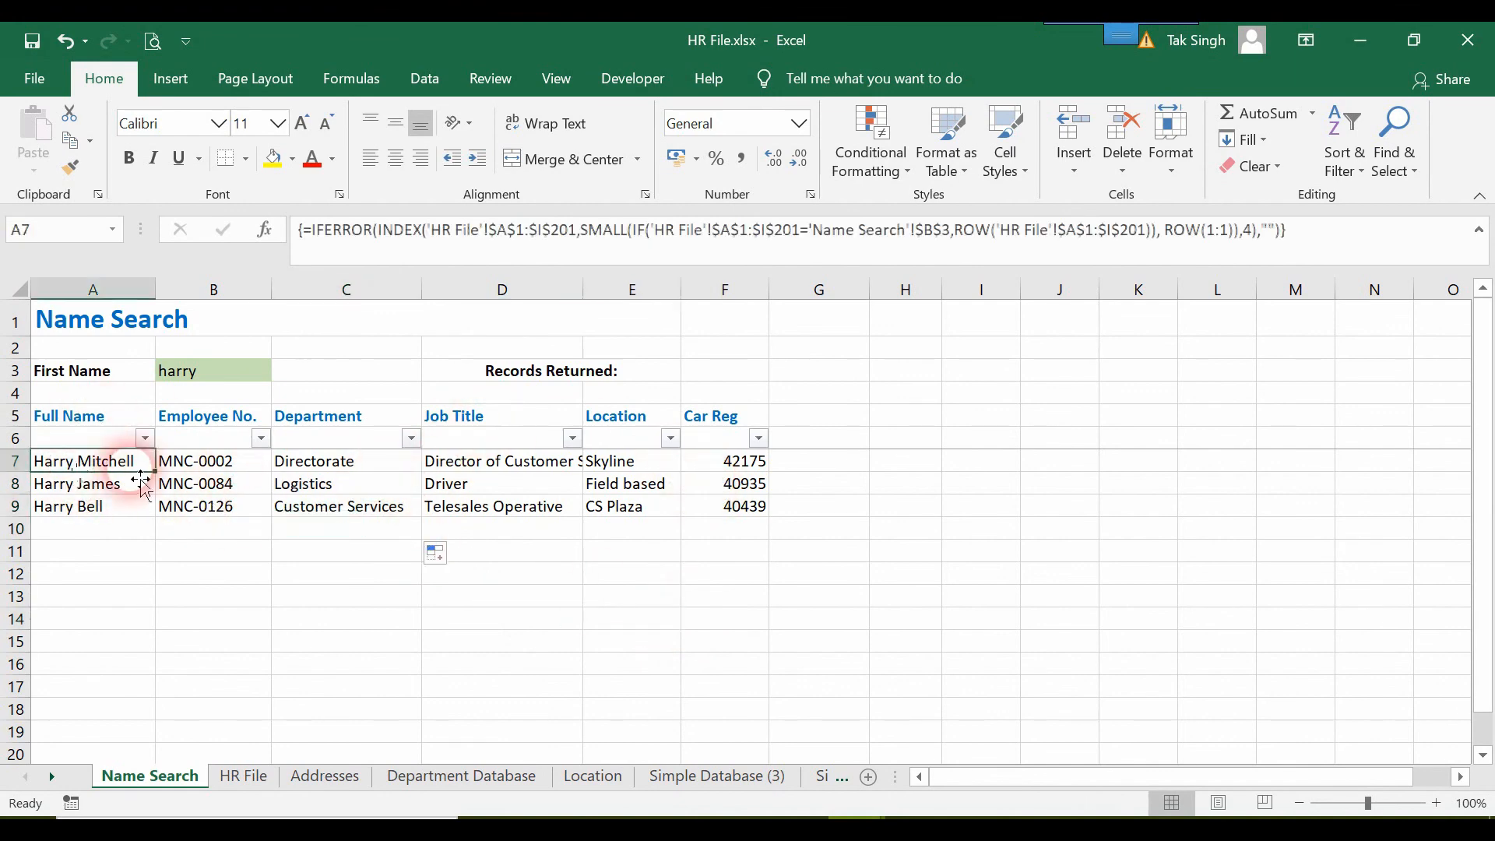
left_click_drag(165, 481, 755, 762)
left_click(50, 473)
left_click(156, 474)
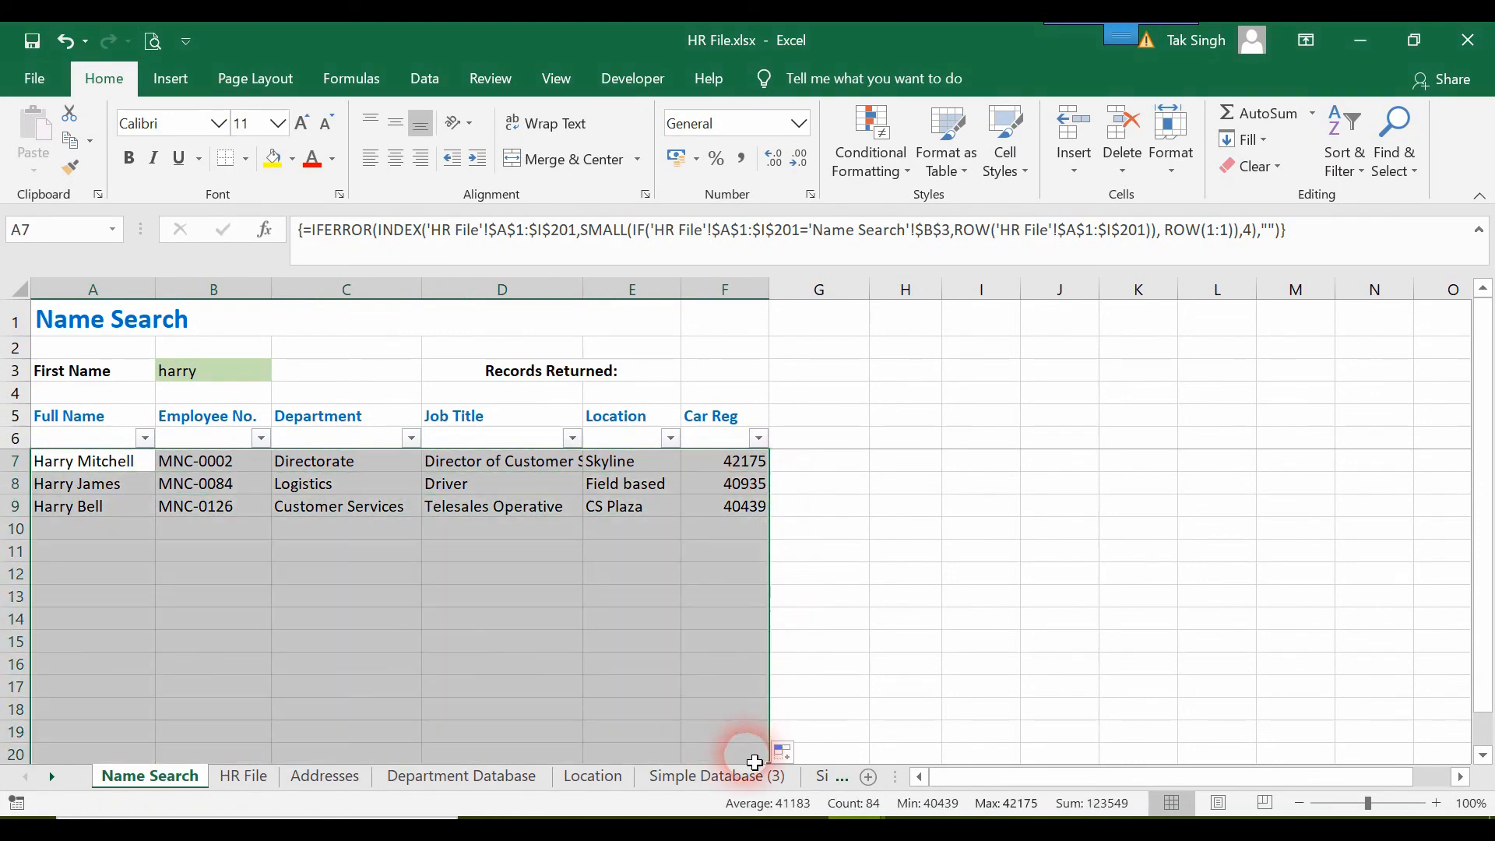
left_click(905, 598)
Test the search by entering two different first names in B3, one after the other.
left_click(213, 385)
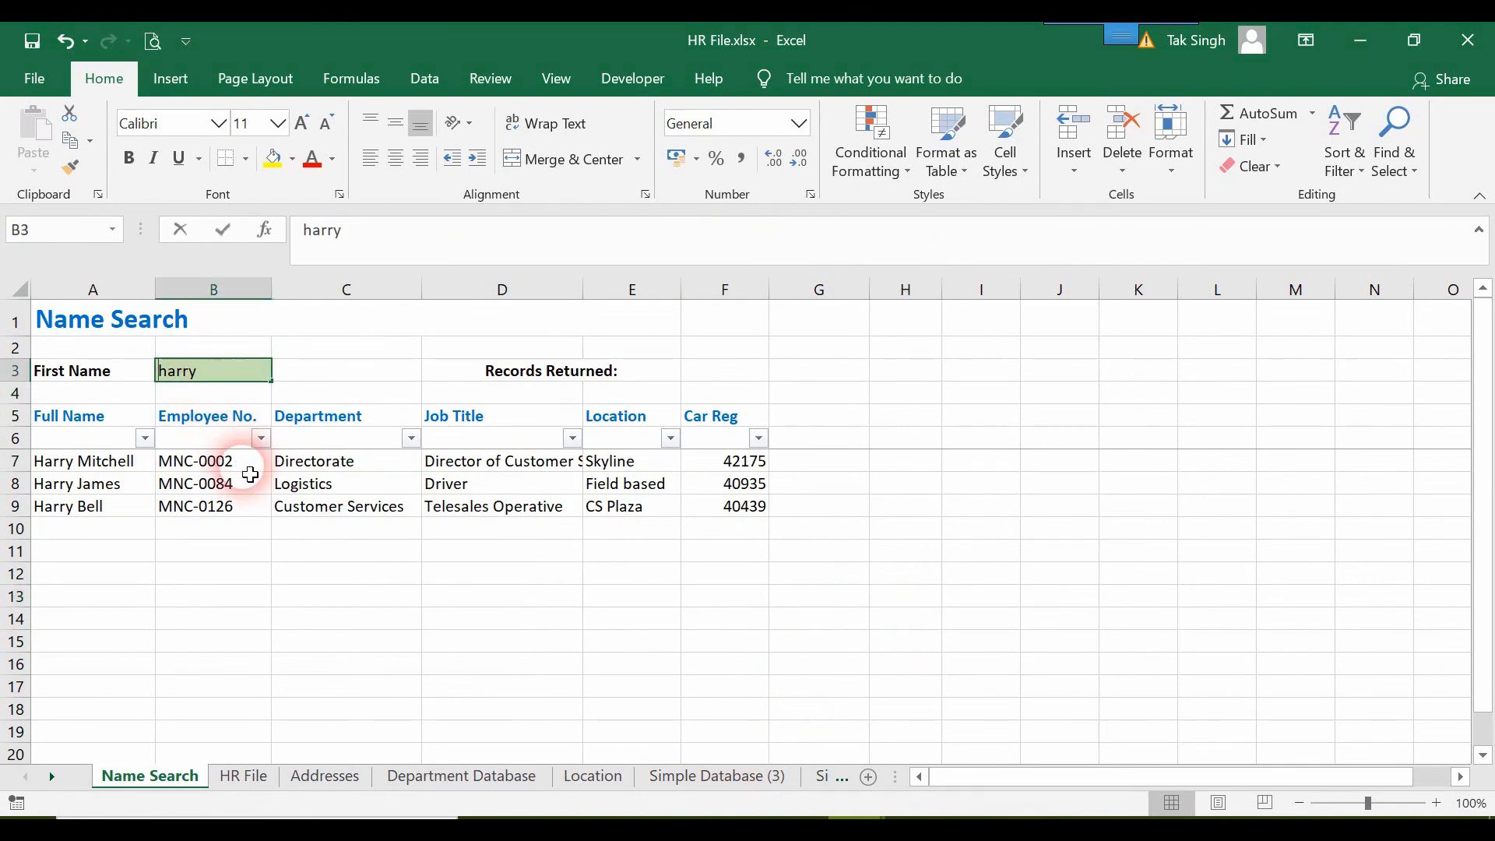
type("john")
key("Return")
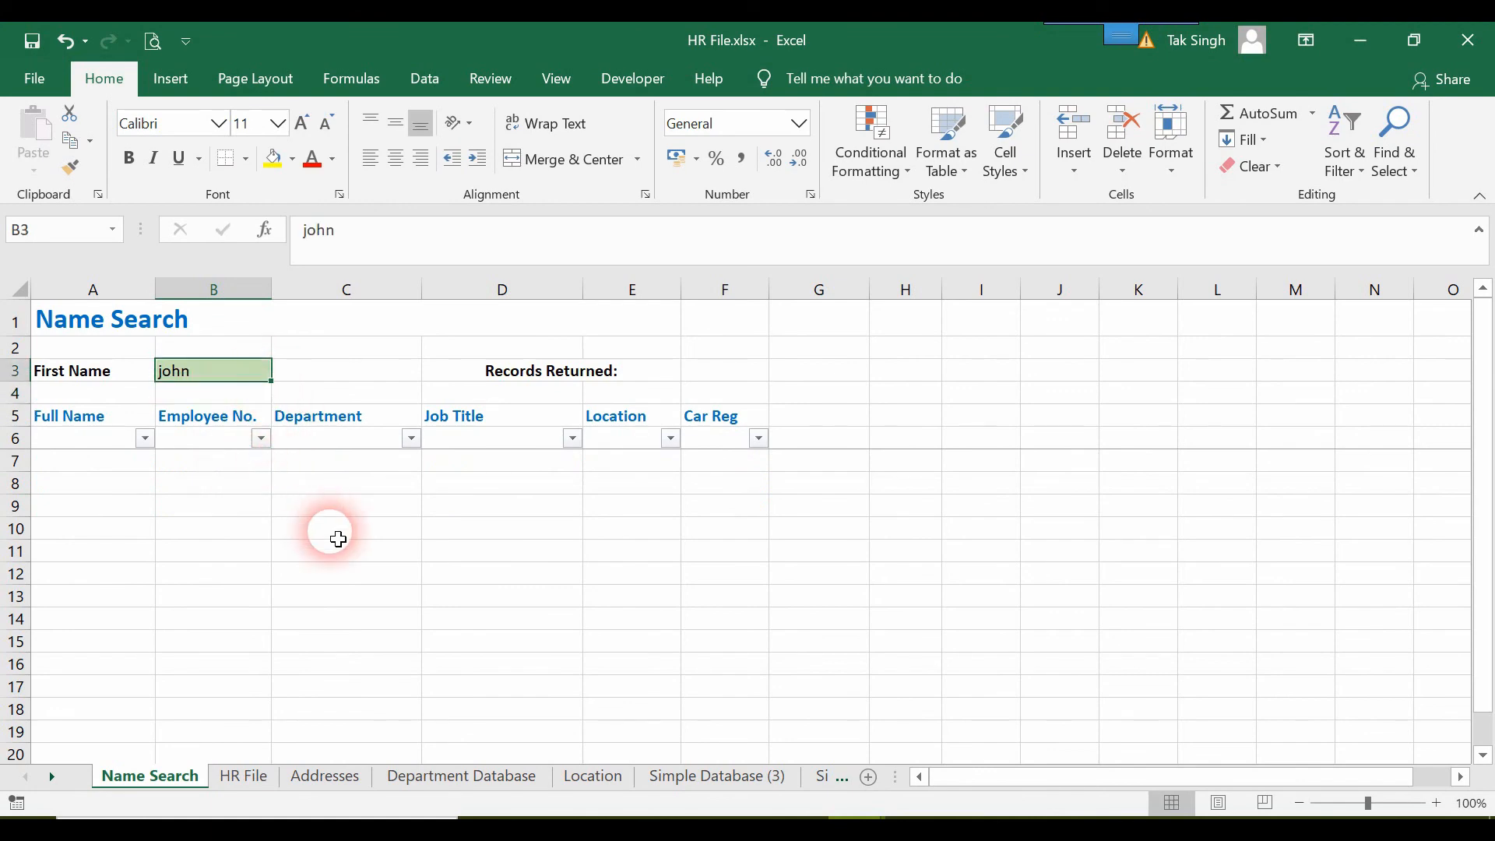
type("lily")
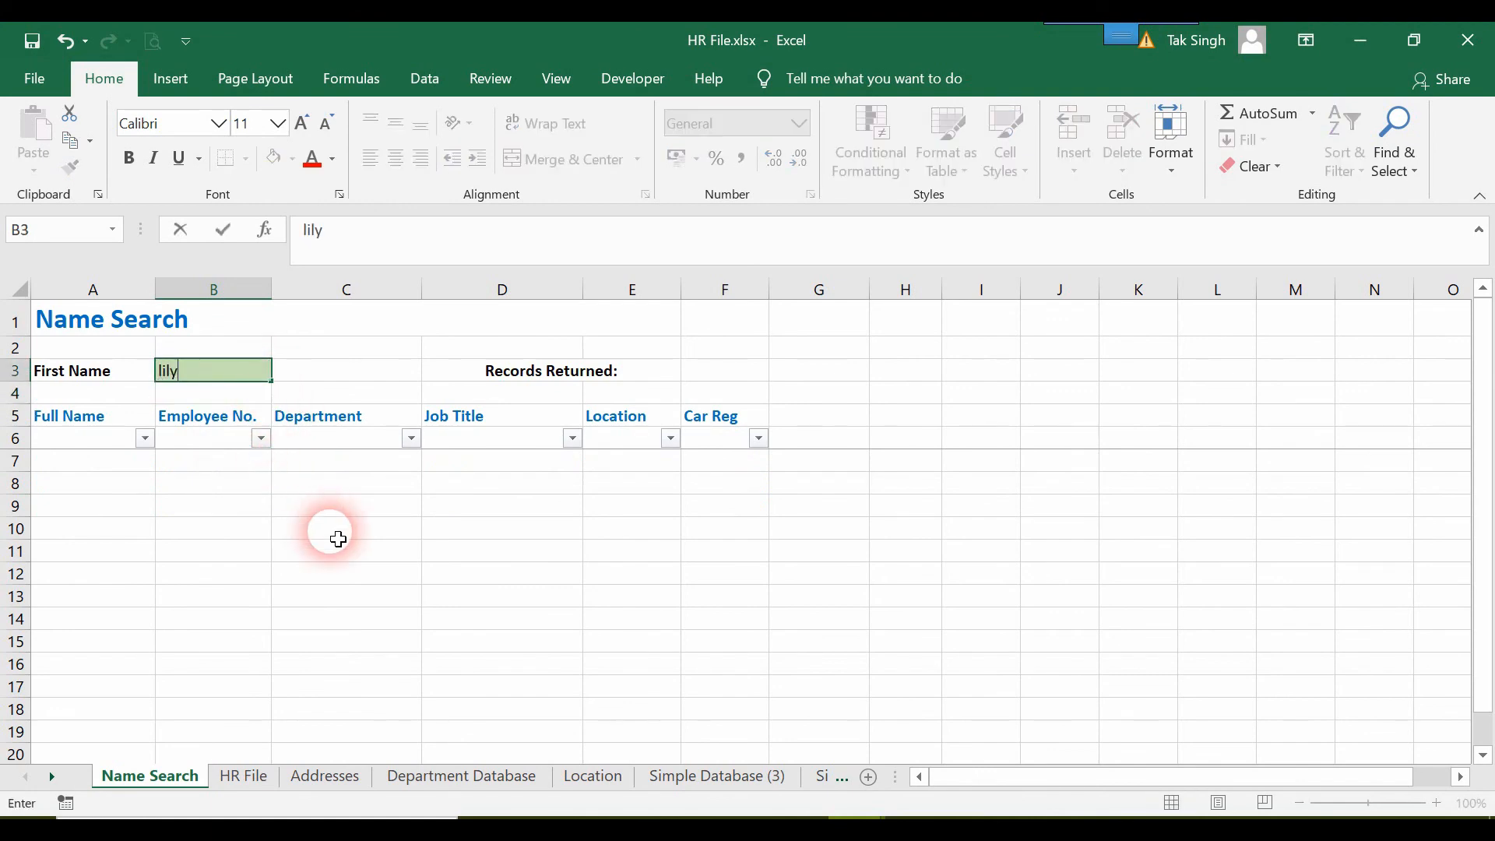
key("Return")
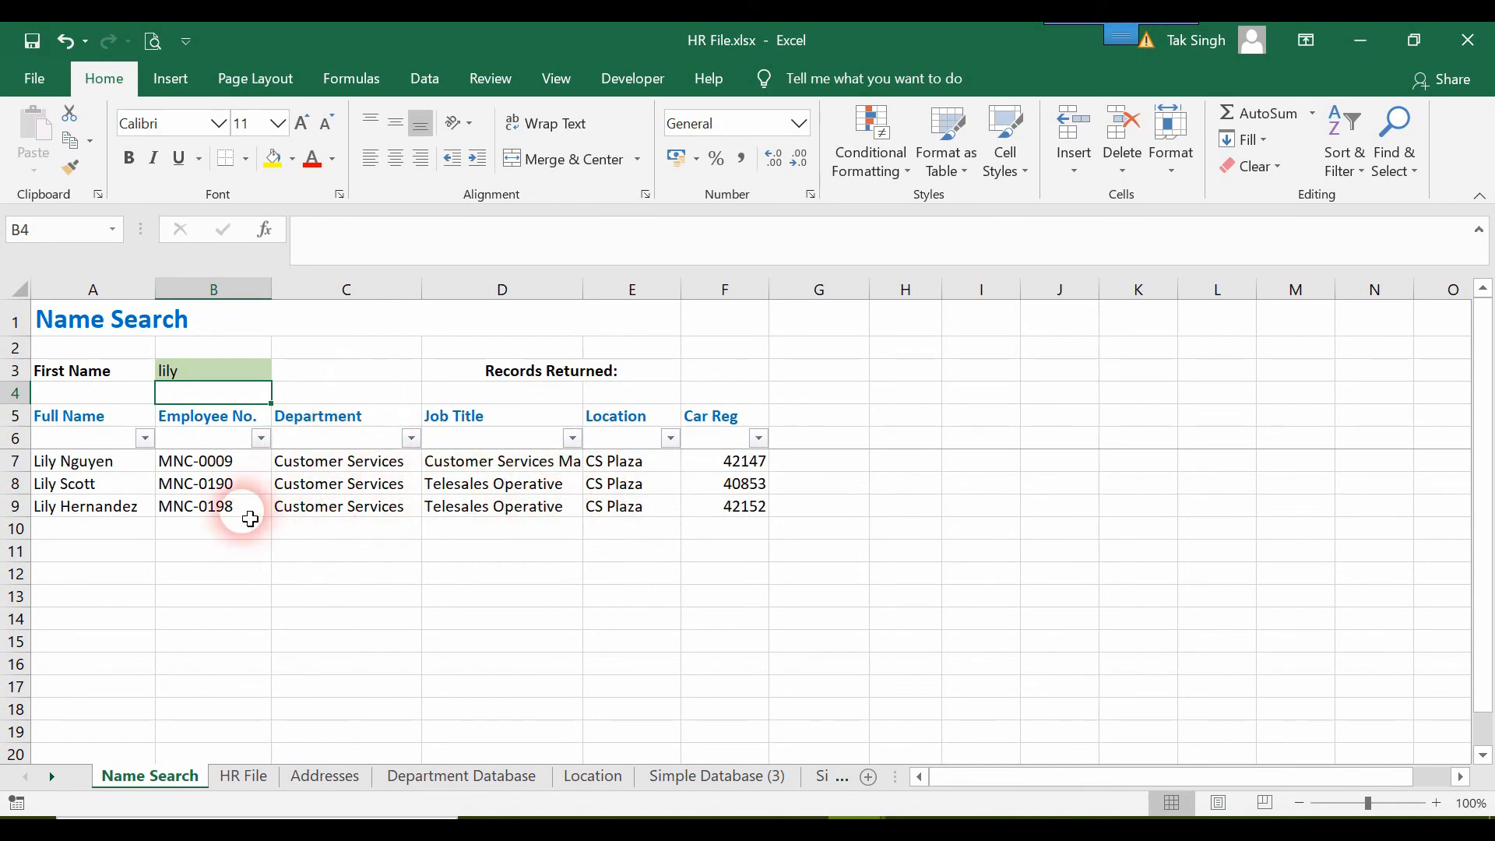
Look up another first name in the First Name column of the HR File sheet and enter it in B3 on Name Search.
left_click(248, 776)
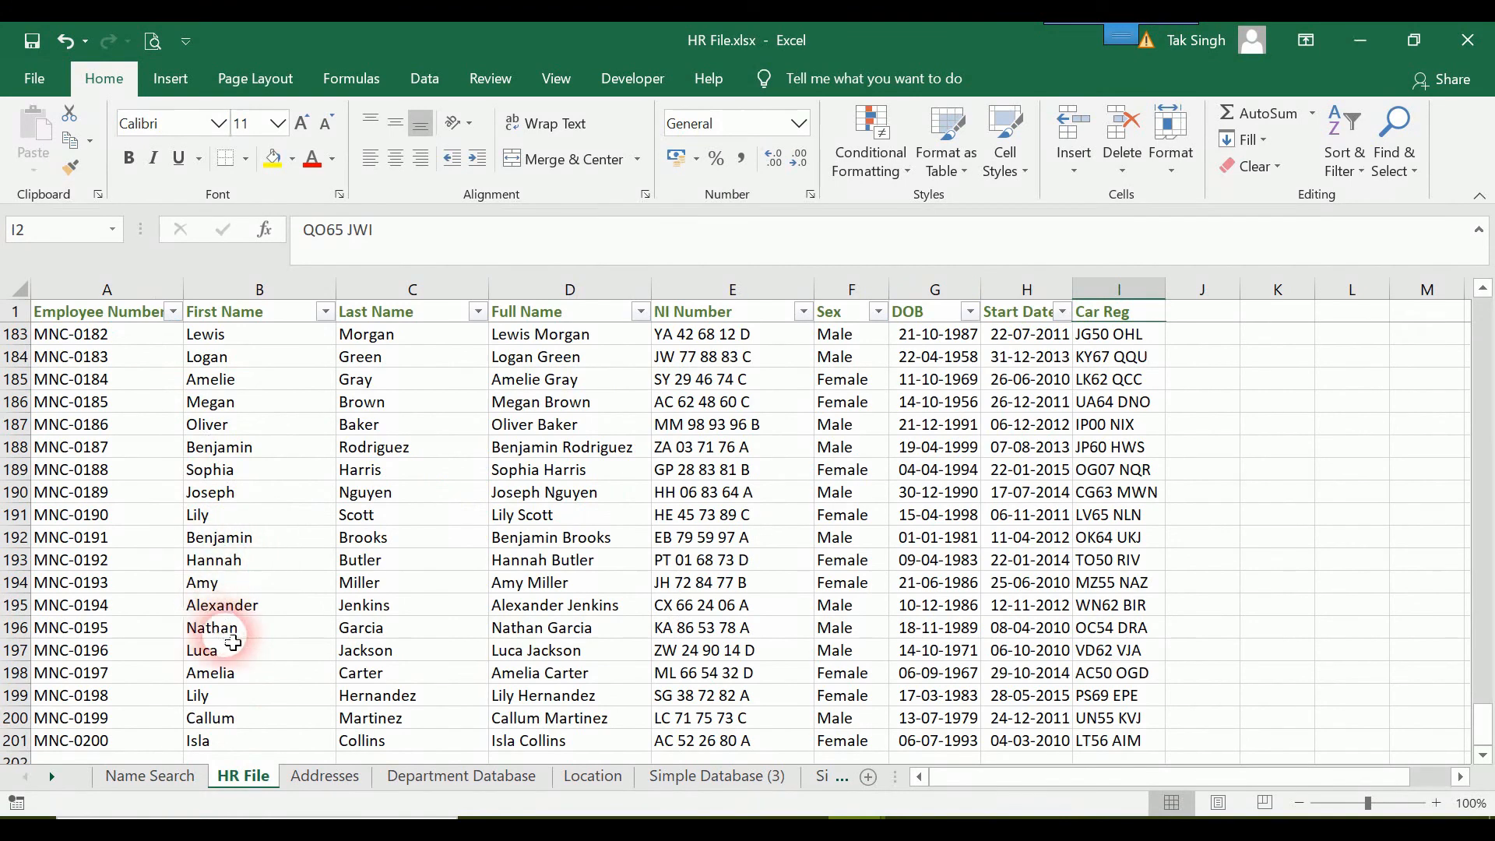
left_click(150, 776)
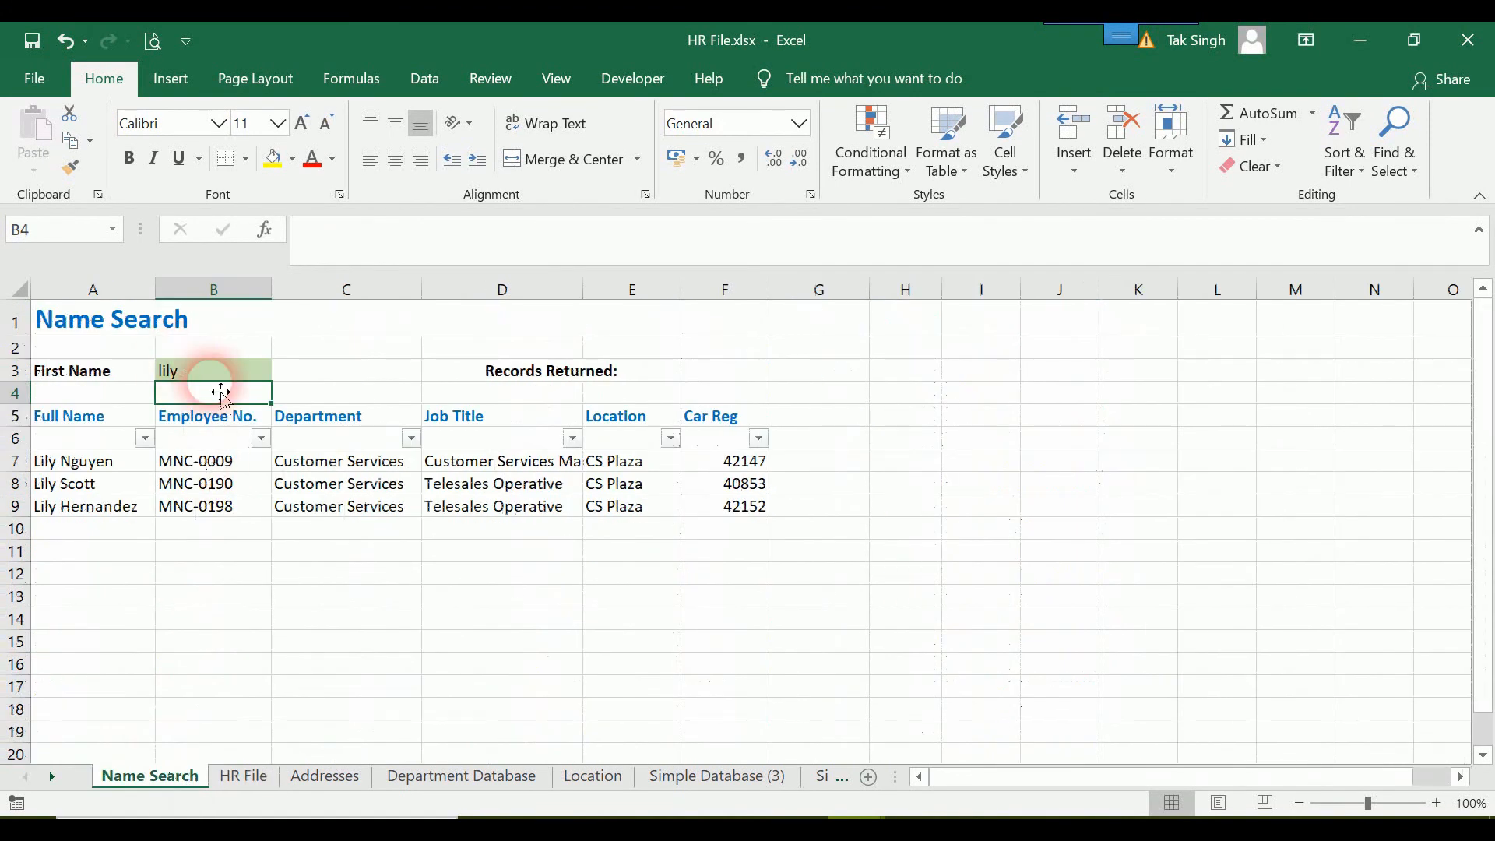
left_click(229, 380)
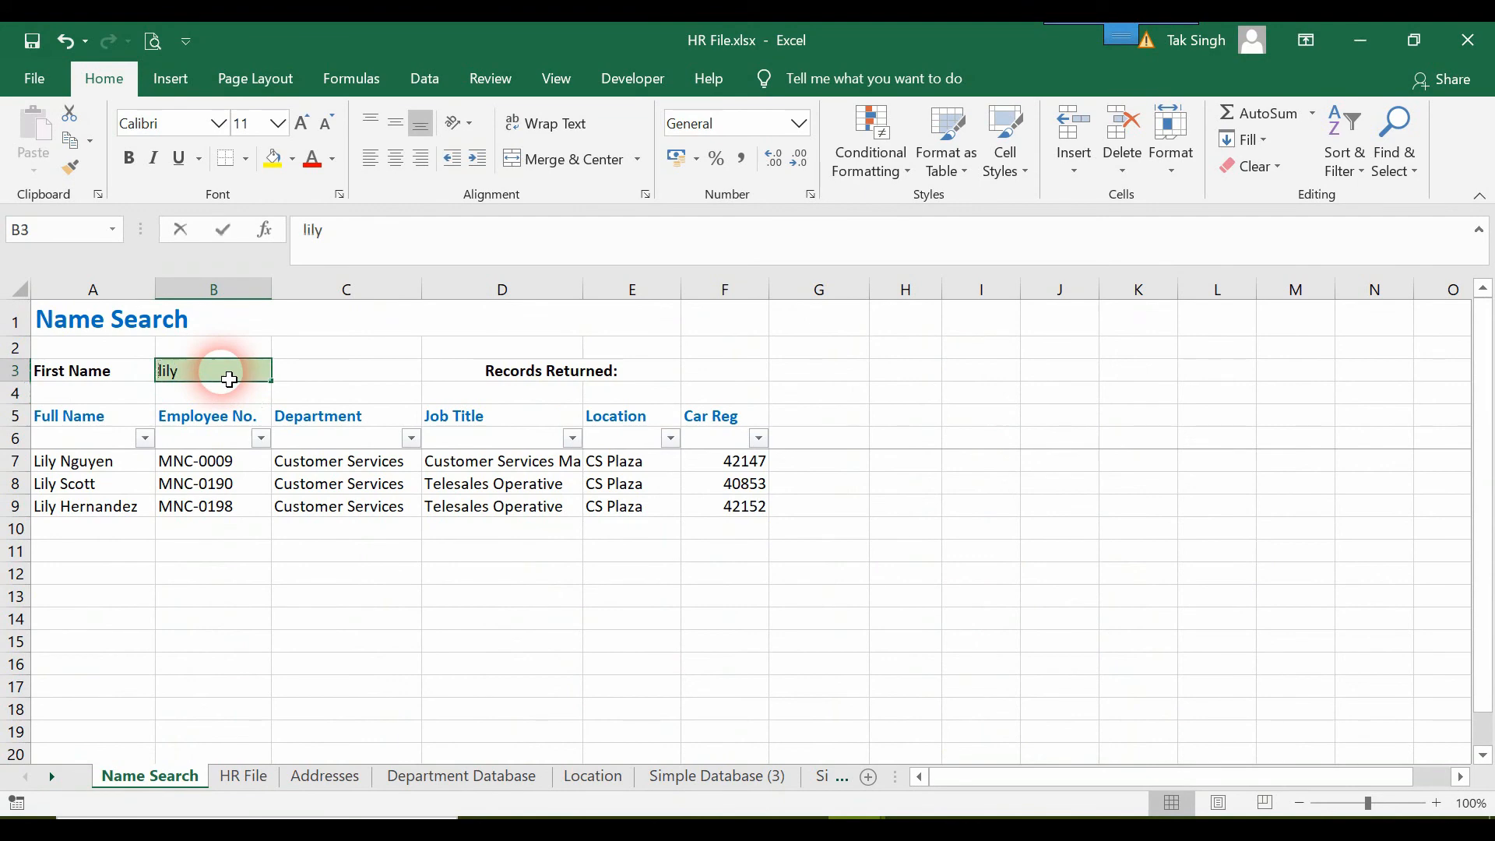
type("luca")
key("Return")
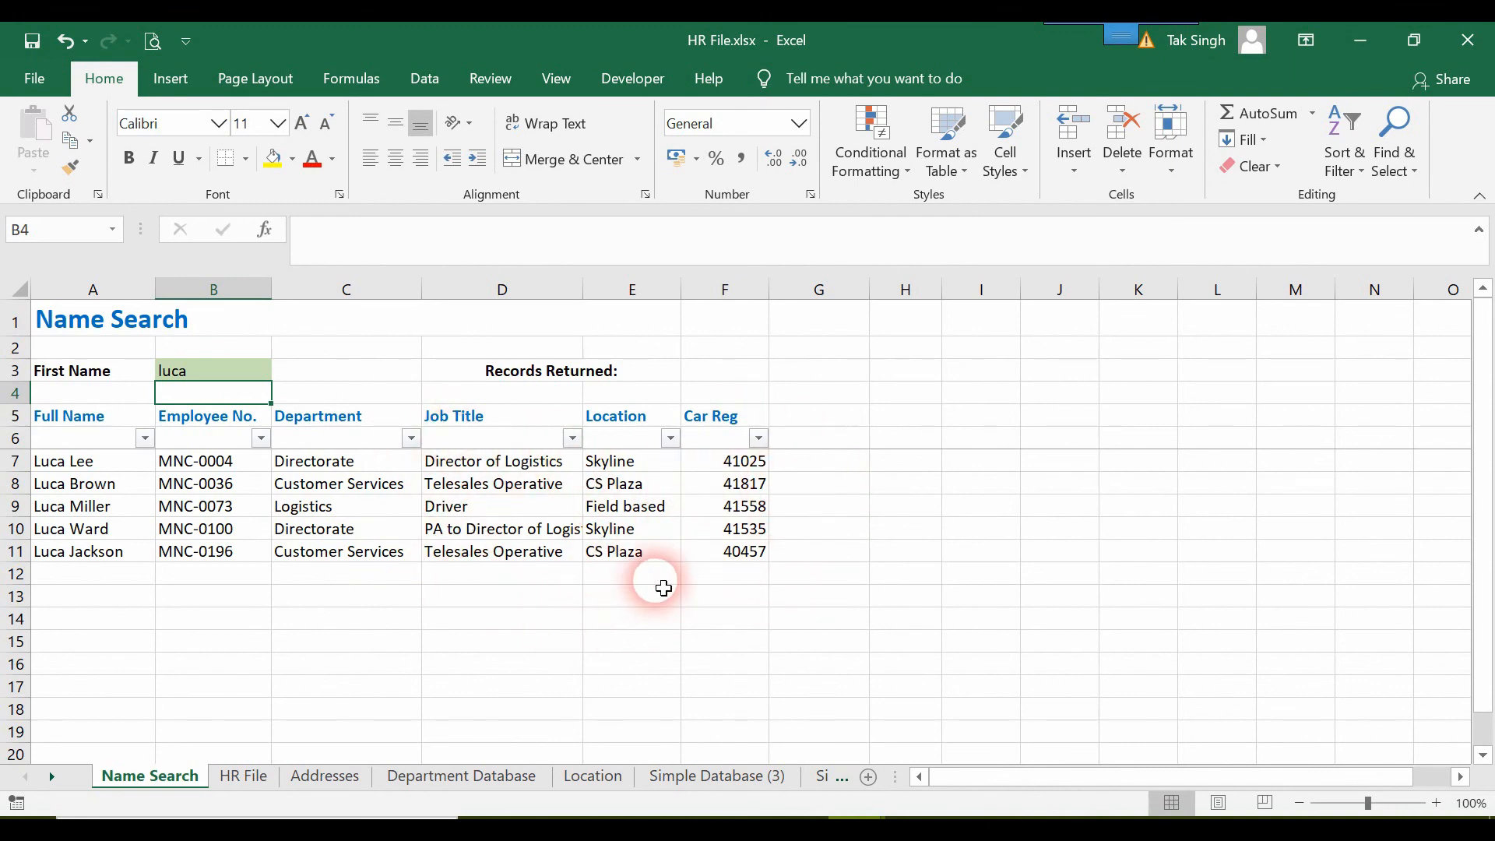
Select cell F3 in the Records Returned row of the Name Search sheet.
left_click(560, 373)
left_click(728, 374)
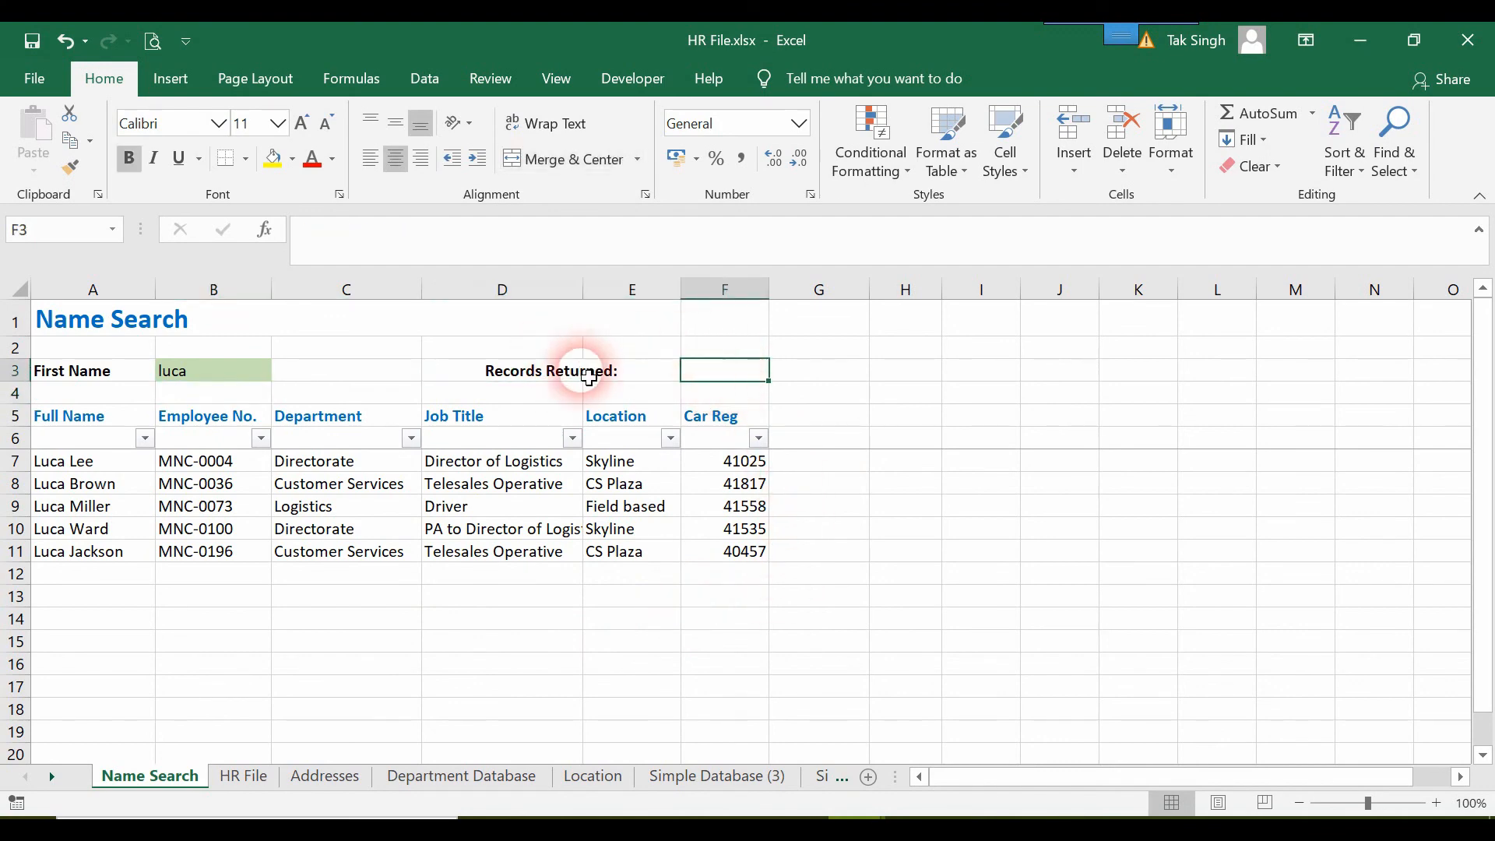